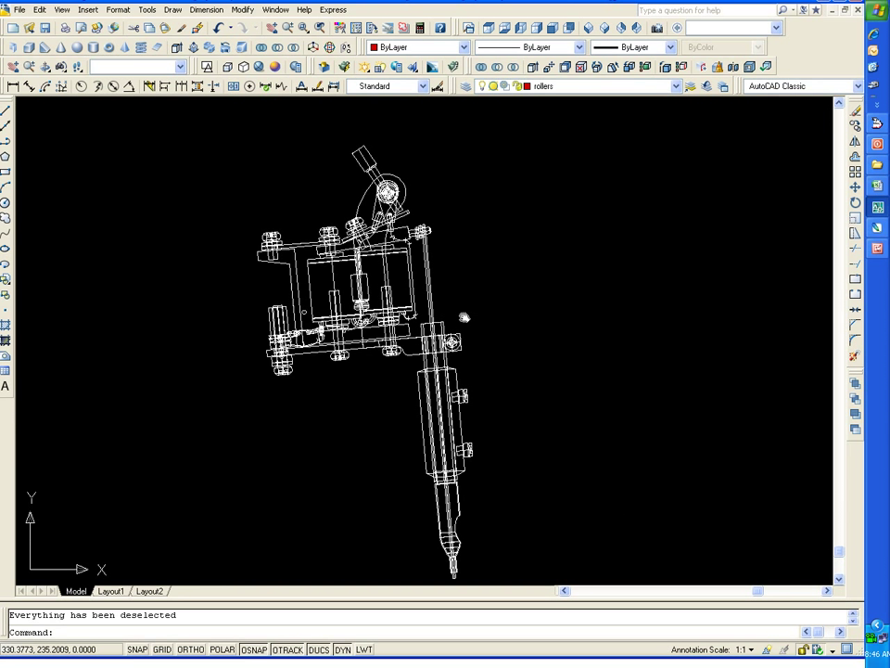
# Zoom to the needle tip and give the tip outline light grey Color 254.
pyautogui.scroll(1, 468, 297)
pyautogui.scroll(2, 463, 291)
pyautogui.scroll(1, 478, 287)
pyautogui.scroll(1, 506, 291)
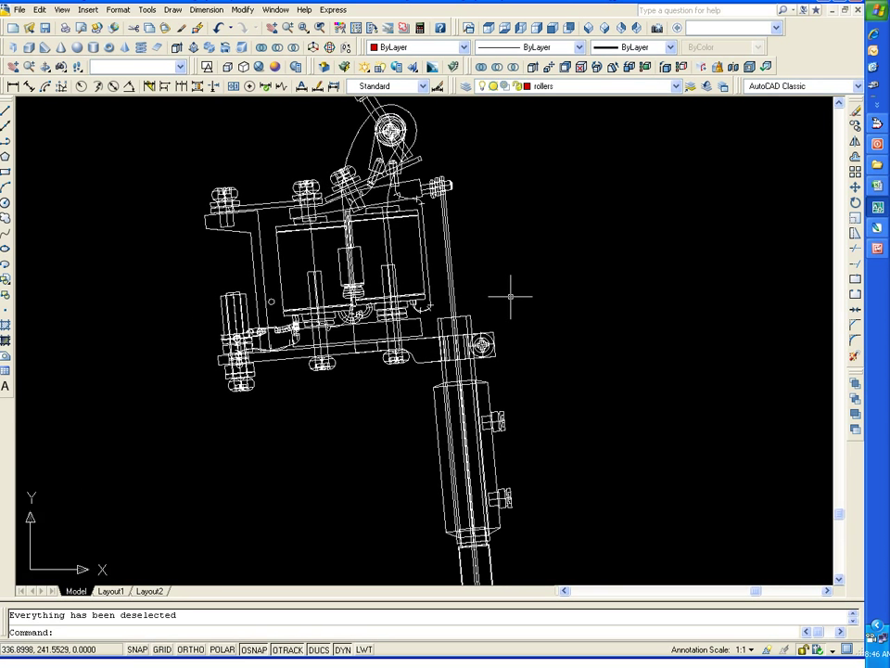
pyautogui.scroll(-3, 513, 294)
pyautogui.scroll(3, 528, 297)
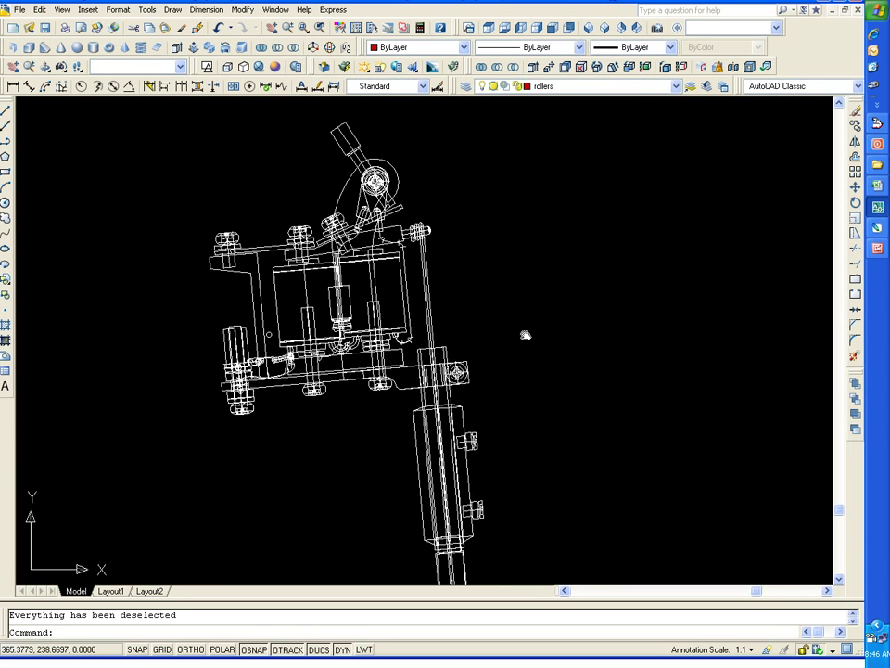
pyautogui.moveTo(526, 334); pyautogui.dragTo(510, 293, button='middle')
pyautogui.scroll(3, 511, 459)
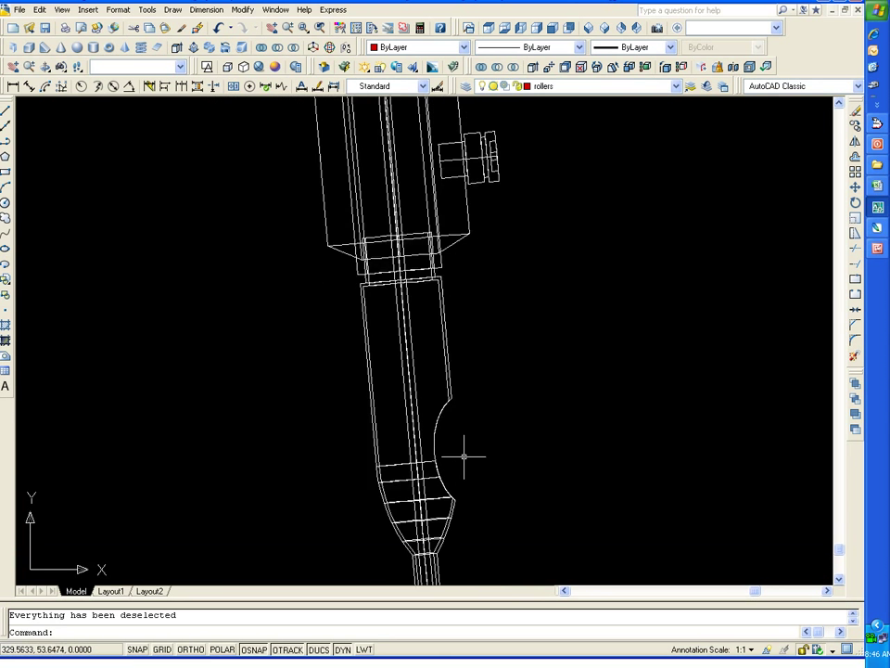
pyautogui.scroll(1, 461, 457)
pyautogui.moveTo(463, 480); pyautogui.dragTo(457, 358, button='middle')
pyautogui.click(452, 362)
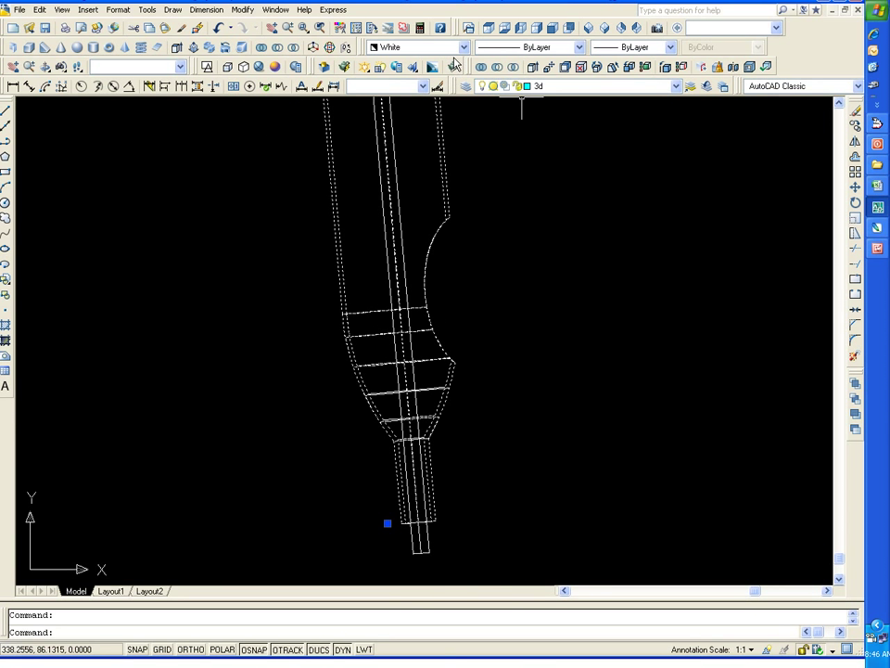
pyautogui.click(462, 47)
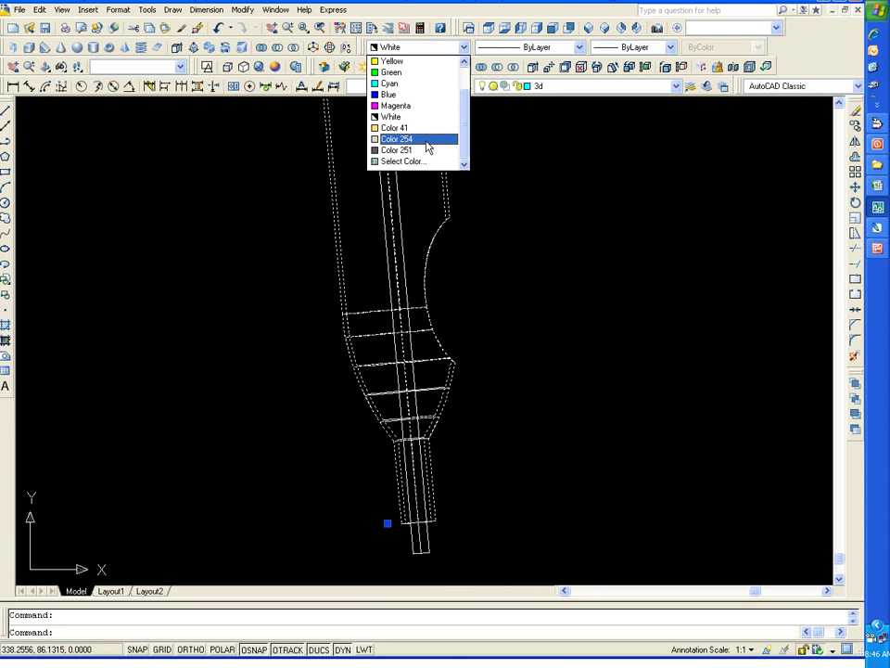
pyautogui.click(424, 141)
pyautogui.rightClick(546, 342)
pyautogui.click(590, 446)
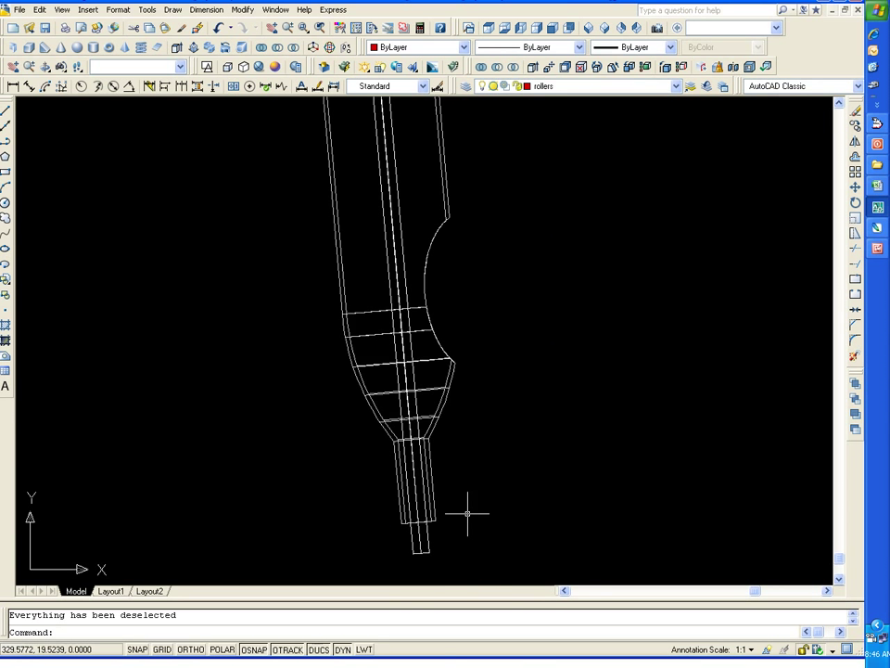
# Give the needle Color 254 as well, then clear the selection.
pyautogui.click(422, 47)
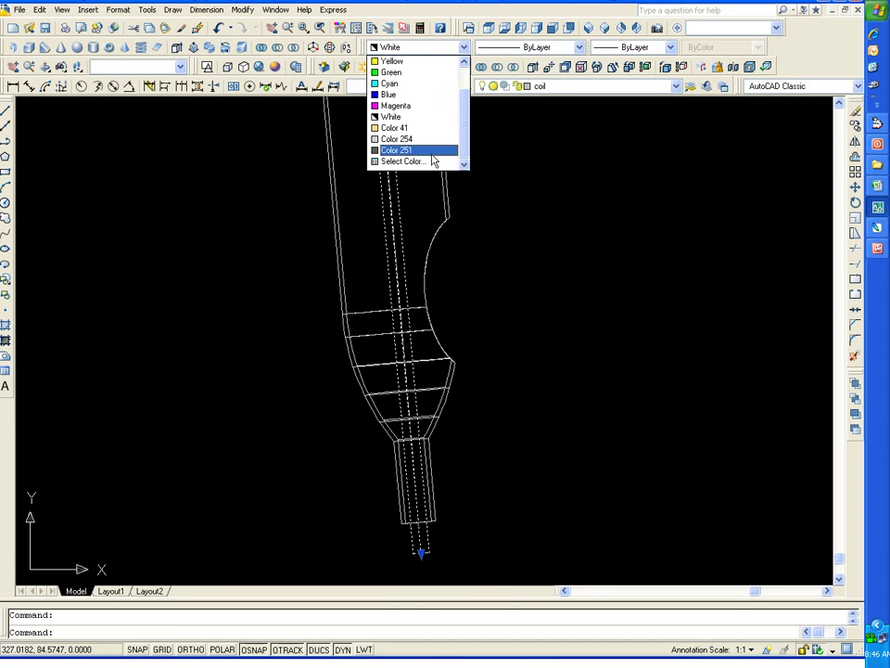
pyautogui.click(425, 136)
pyautogui.rightClick(599, 242)
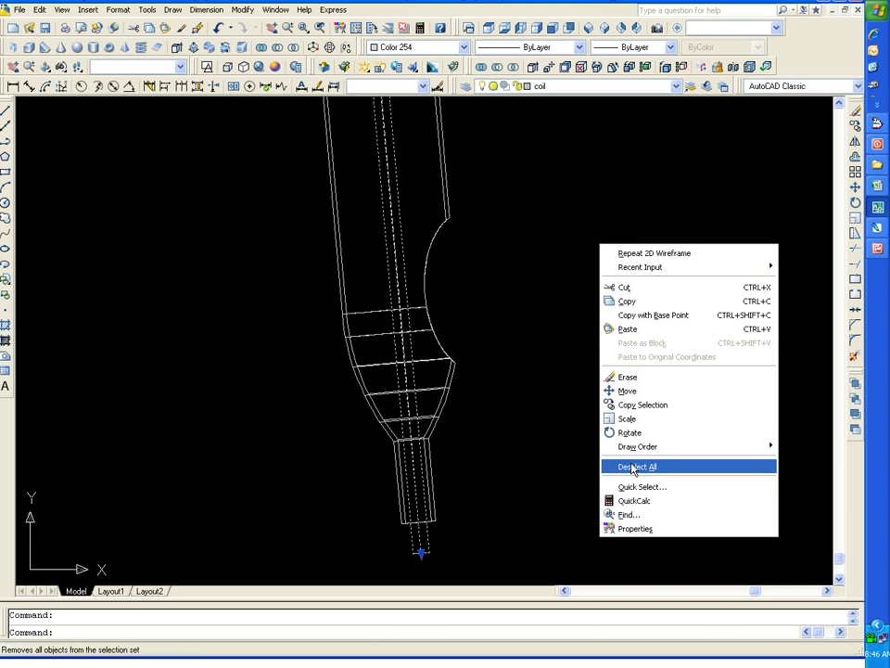
pyautogui.click(649, 465)
pyautogui.moveTo(567, 241); pyautogui.dragTo(575, 415, button='middle')
# Make the grip tube body dark grey Color 251.
pyautogui.moveTo(453, 290); pyautogui.dragTo(494, 527, button='middle')
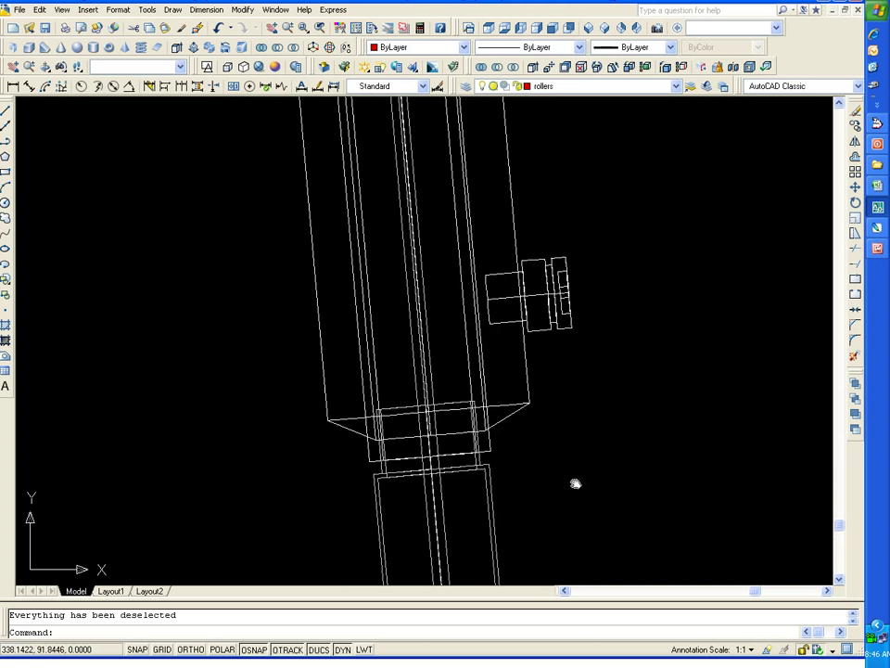
pyautogui.click(527, 377)
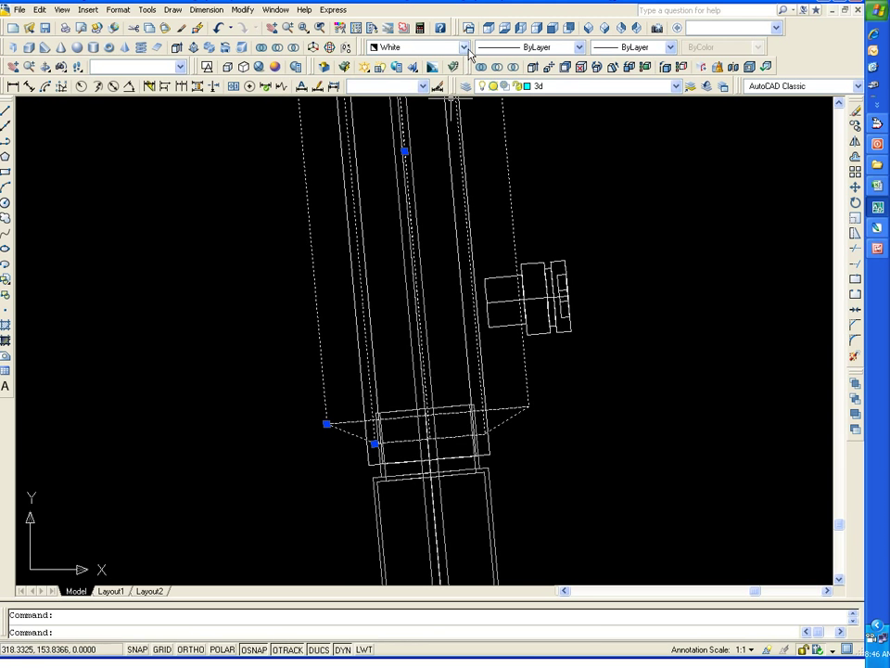
pyautogui.click(463, 46)
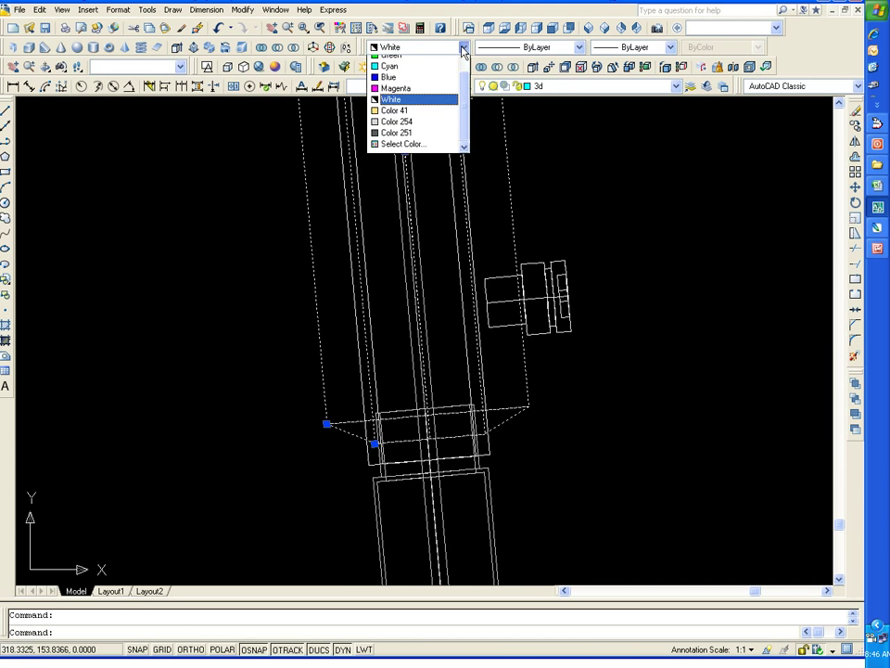
pyautogui.click(439, 148)
pyautogui.rightClick(655, 178)
pyautogui.click(698, 397)
# Give the two side screw blocks on the grip tube Color 254.
pyautogui.scroll(3, 597, 314)
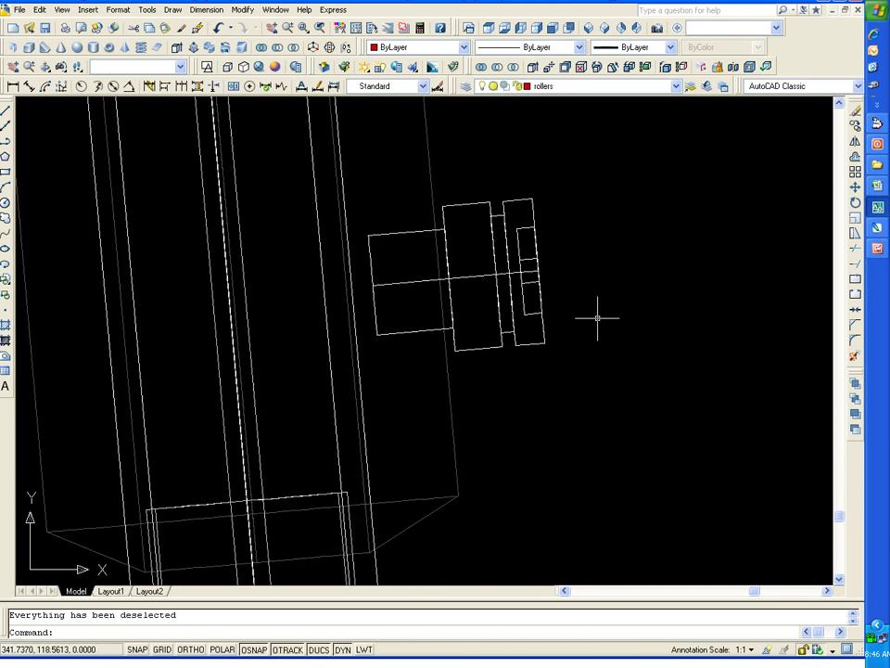
pyautogui.scroll(-4, 602, 302)
pyautogui.moveTo(602, 302); pyautogui.dragTo(536, 368, button='middle')
pyautogui.click(499, 371)
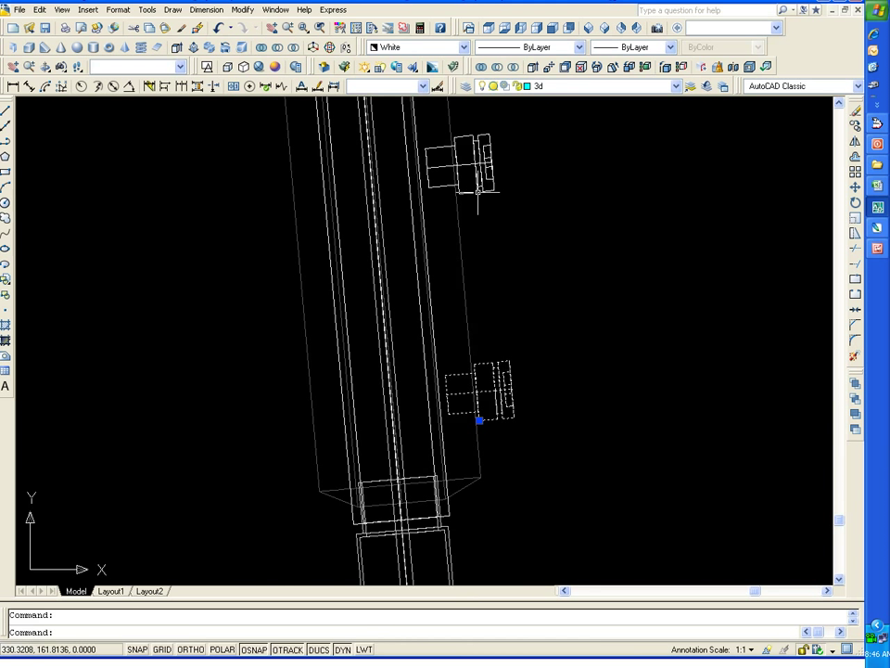
pyautogui.click(454, 53)
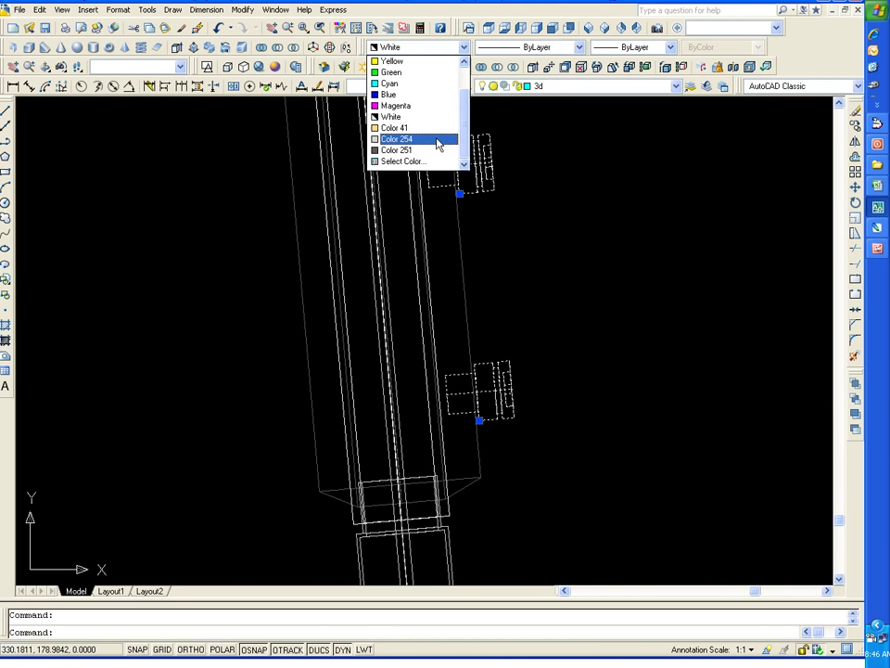
pyautogui.click(440, 143)
pyautogui.rightClick(598, 181)
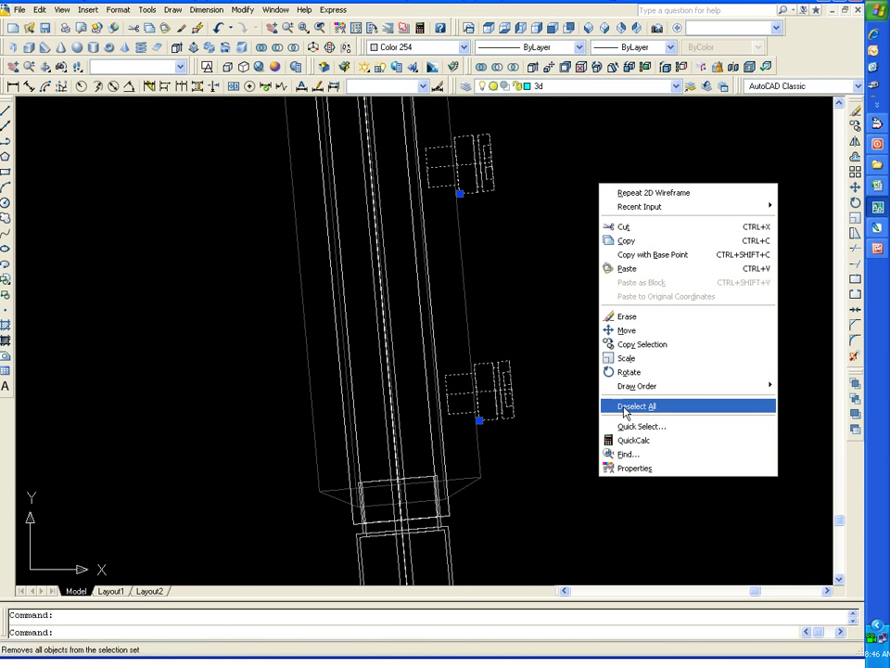
pyautogui.click(576, 405)
pyautogui.scroll(-2, 565, 306)
pyautogui.moveTo(570, 263); pyautogui.dragTo(511, 416, button='middle')
# Set the armature bar's colour to ByLayer.
pyautogui.scroll(2, 508, 361)
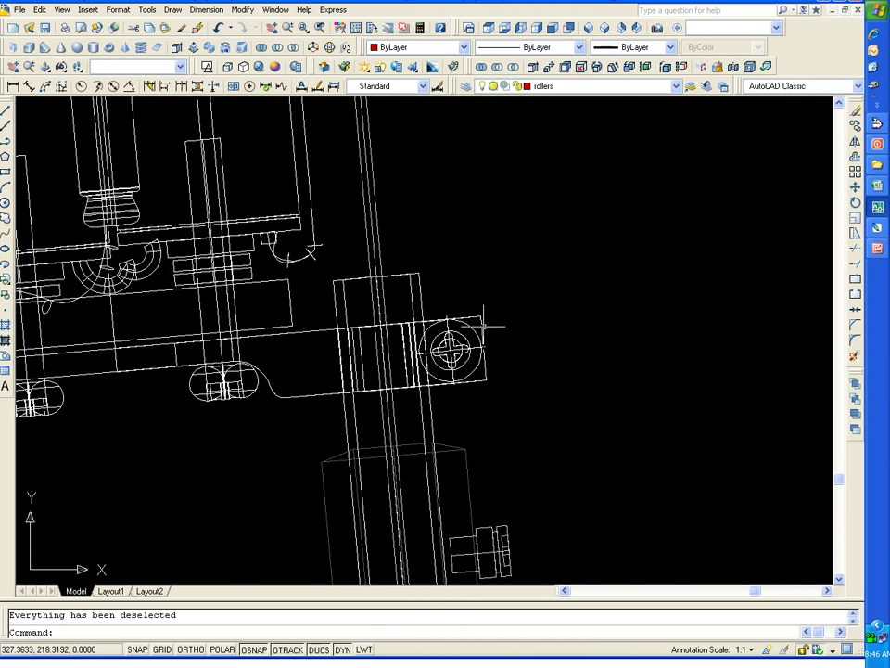
pyautogui.click(482, 343)
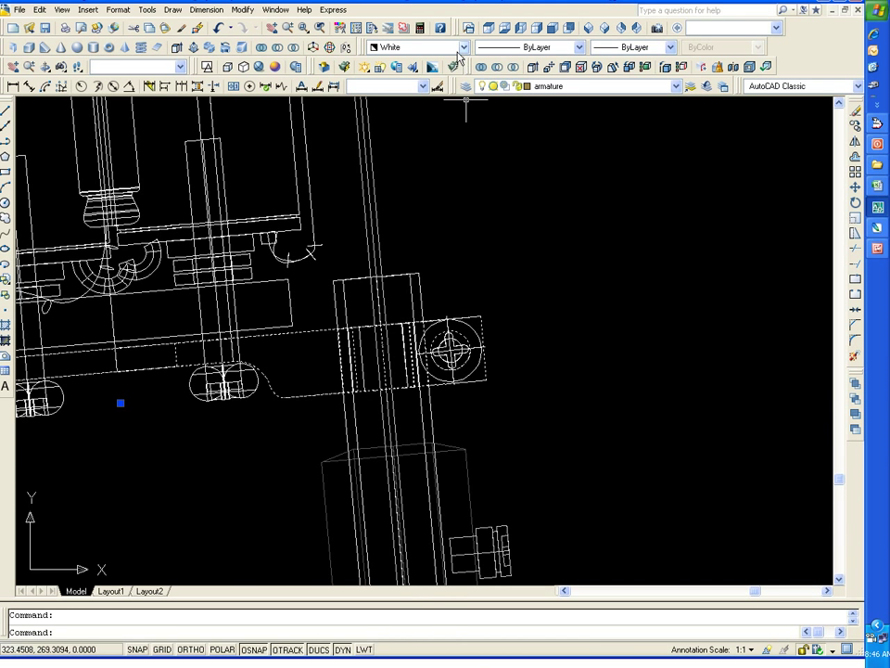
pyautogui.click(461, 47)
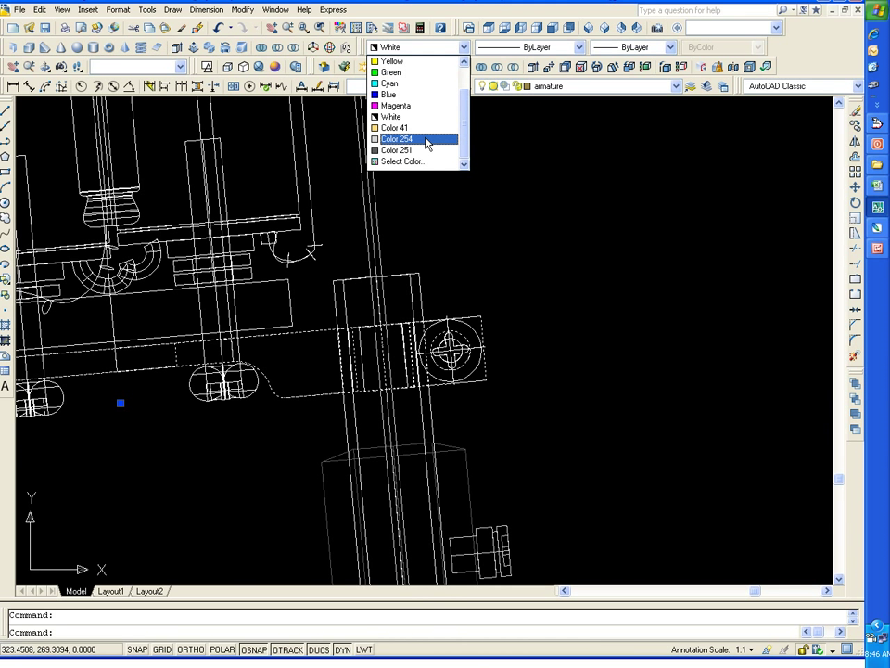
pyautogui.scroll(1, 426, 139)
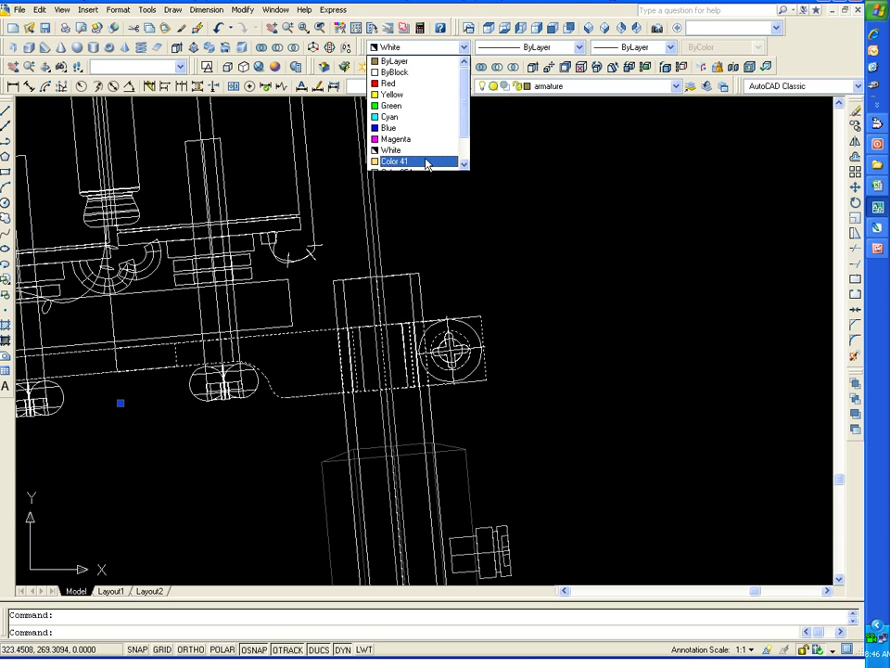
pyautogui.click(419, 62)
pyautogui.rightClick(535, 230)
pyautogui.click(608, 451)
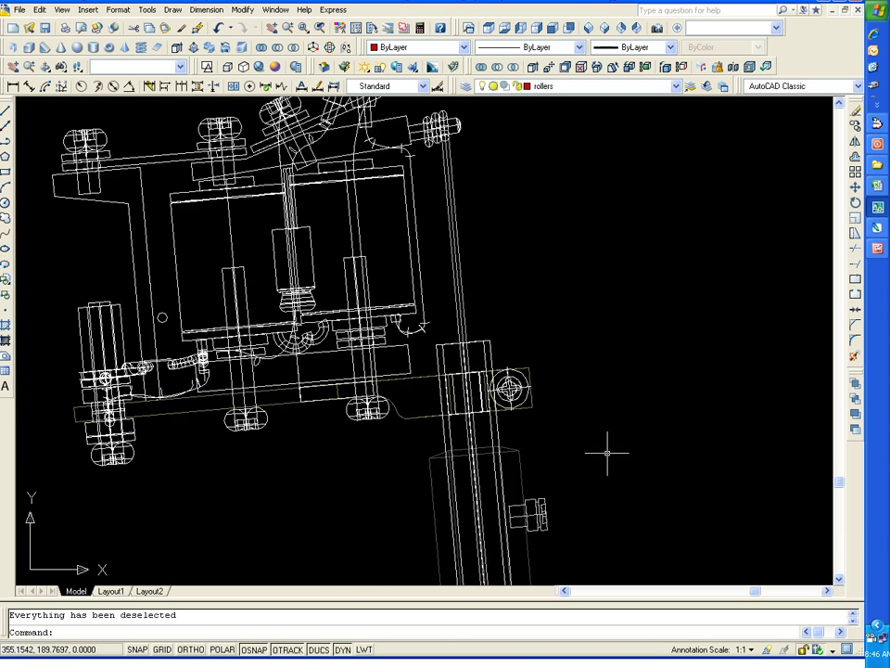
# Set the two frame outlines and the top-right bolt to ByLayer colour.
pyautogui.moveTo(560, 333); pyautogui.dragTo(599, 342, button='middle')
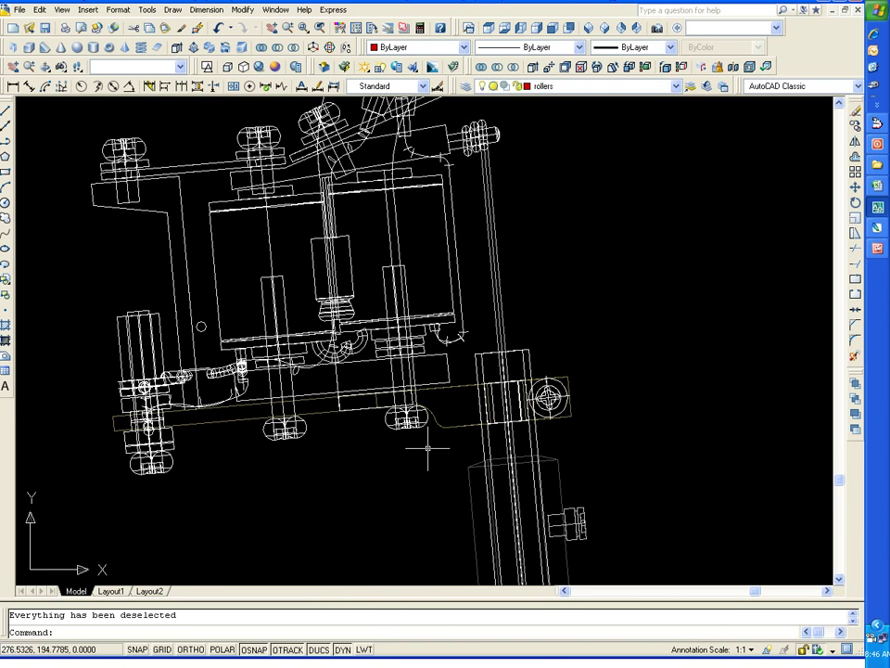
pyautogui.scroll(2, 408, 452)
pyautogui.moveTo(397, 449); pyautogui.dragTo(534, 562, button='middle')
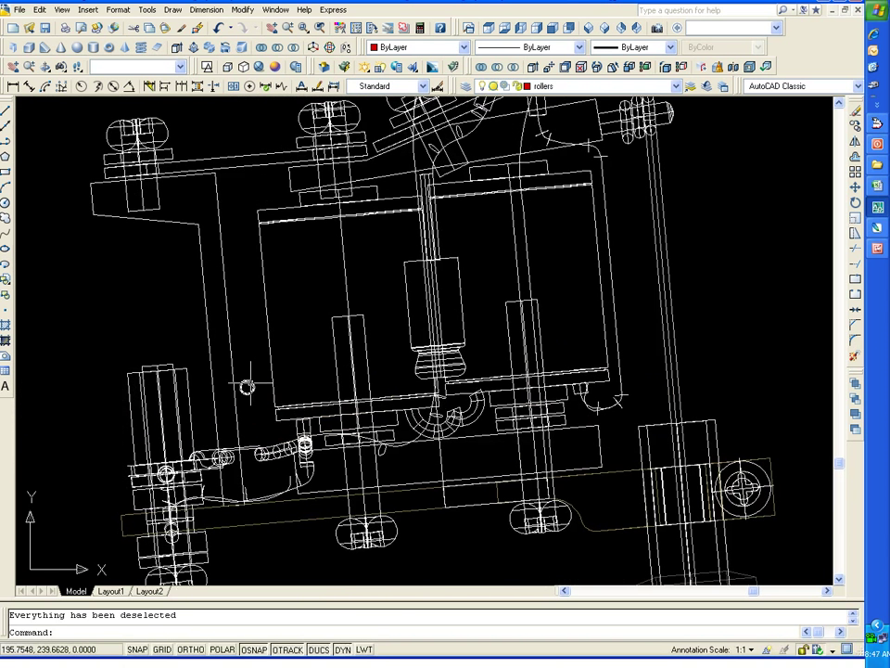
pyautogui.click(230, 352)
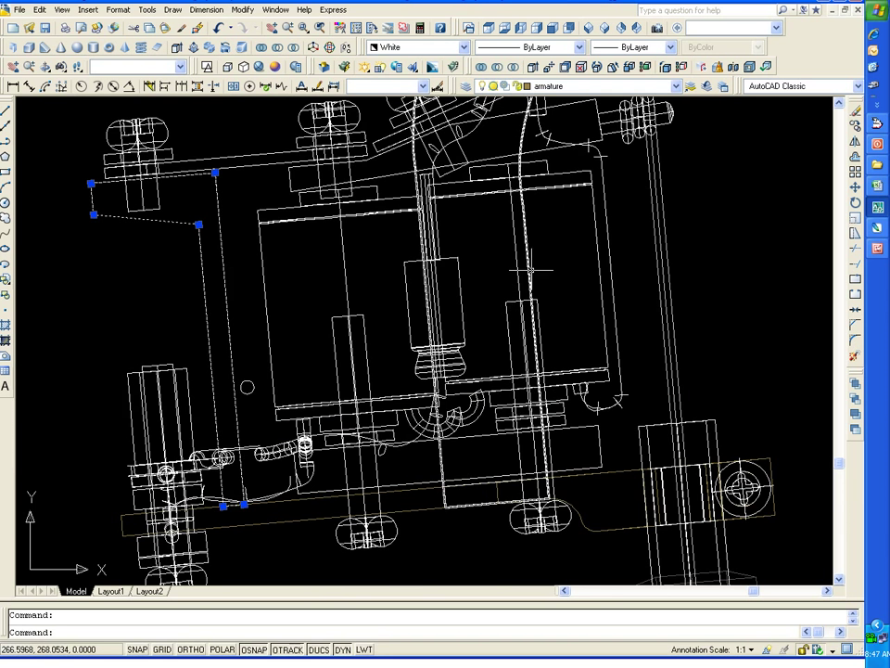
pyautogui.click(529, 236)
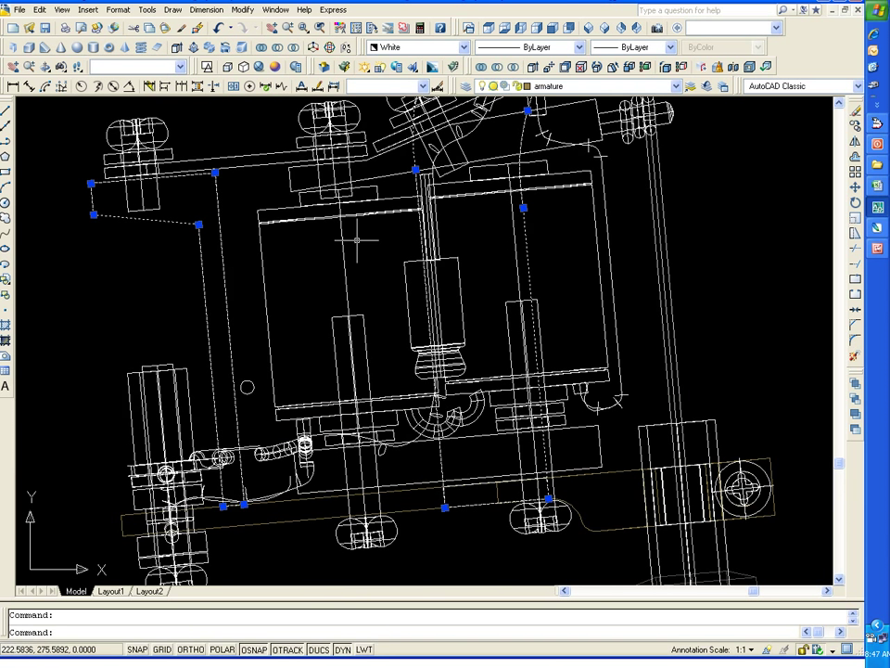
pyautogui.moveTo(548, 214); pyautogui.dragTo(483, 294, button='middle')
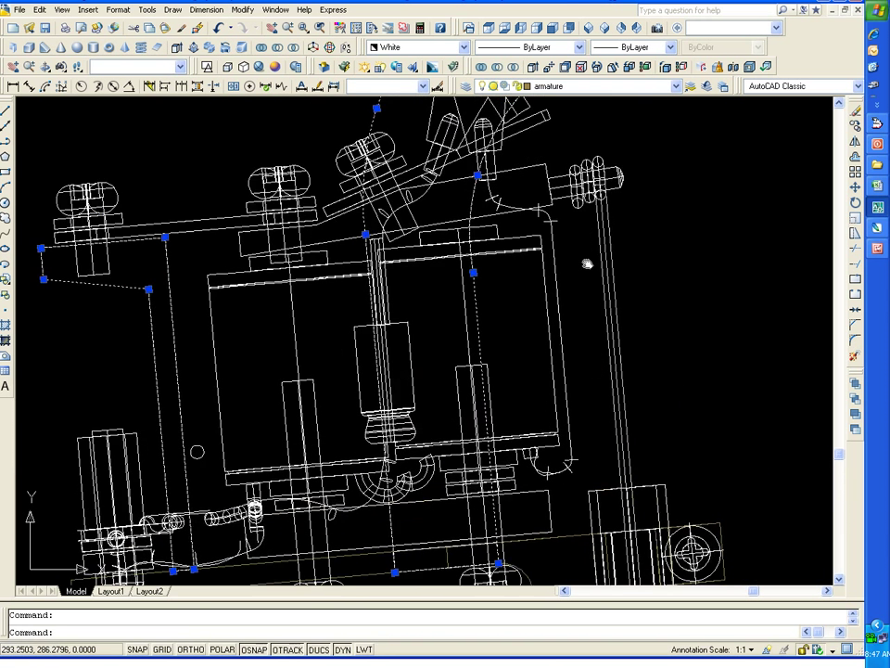
pyautogui.click(549, 198)
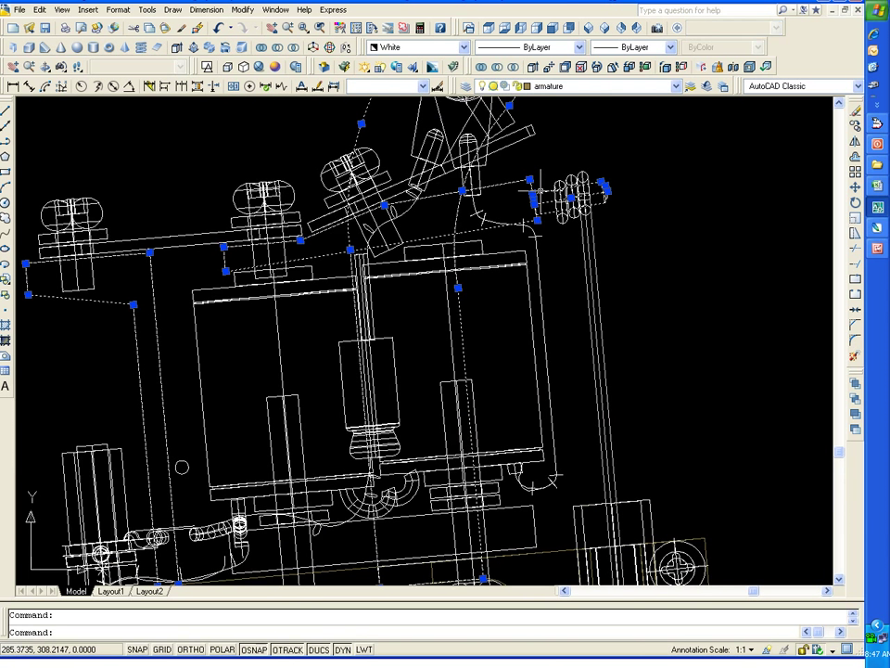
pyautogui.moveTo(529, 162); pyautogui.dragTo(518, 210, button='middle')
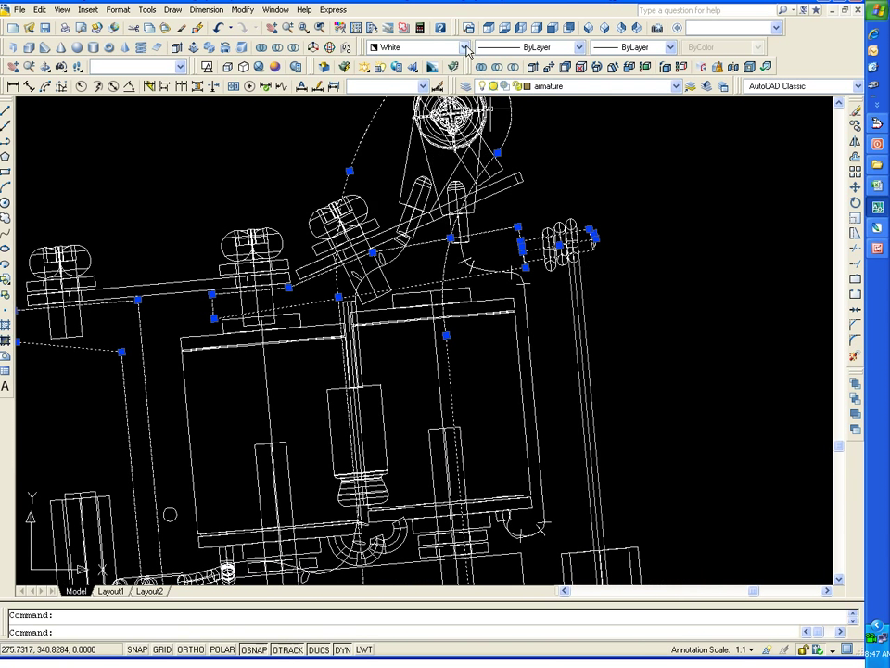
pyautogui.click(422, 46)
pyautogui.click(426, 60)
pyautogui.rightClick(635, 214)
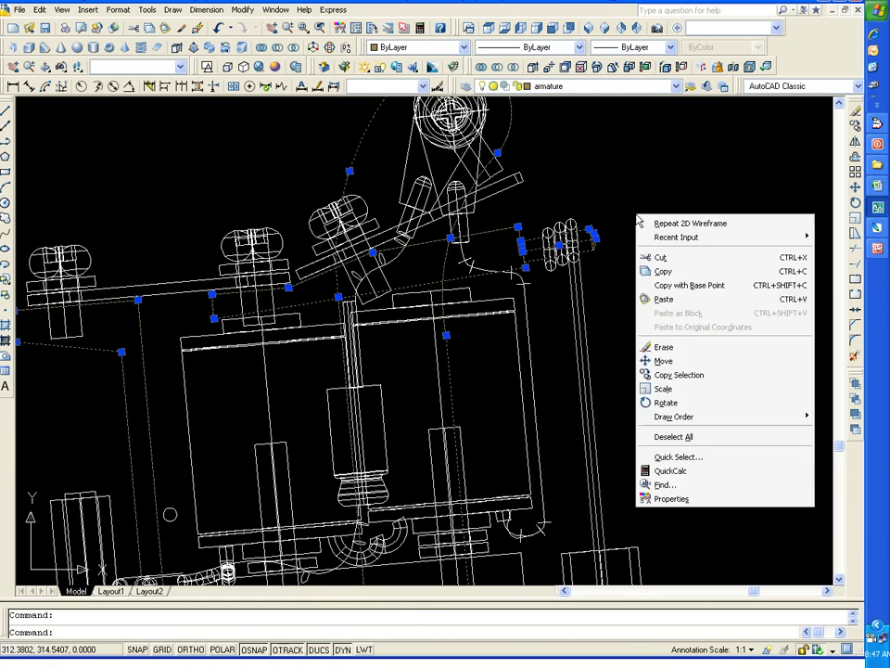
pyautogui.click(699, 436)
pyautogui.moveTo(650, 445); pyautogui.dragTo(595, 296, button='middle')
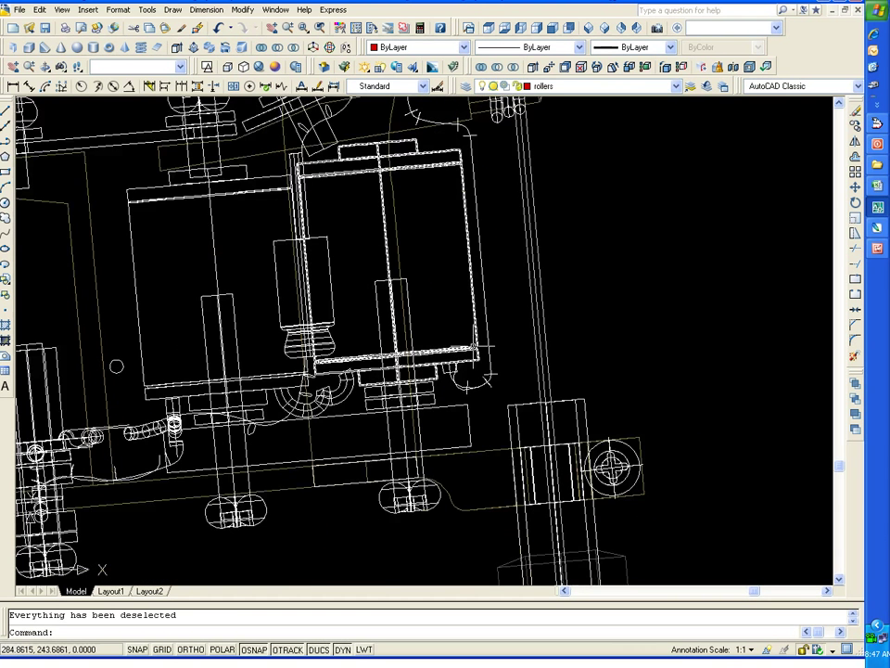
# Give the two small linkage pieces by the lower rollers tan Color 41.
pyautogui.scroll(-2, 500, 520)
pyautogui.scroll(2, 501, 520)
pyautogui.scroll(1, 500, 520)
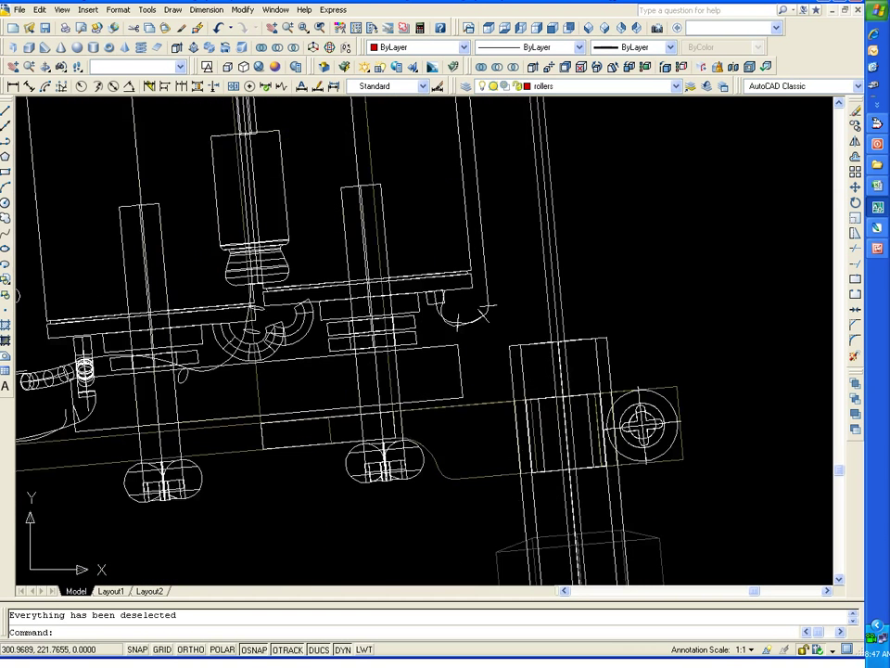
pyautogui.moveTo(431, 532)
pyautogui.mouseDown(button='middle')
pyautogui.moveTo(379, 471)
pyautogui.moveTo(363, 467)
pyautogui.mouseUp(button='middle')
pyautogui.scroll(5, 577, 318)
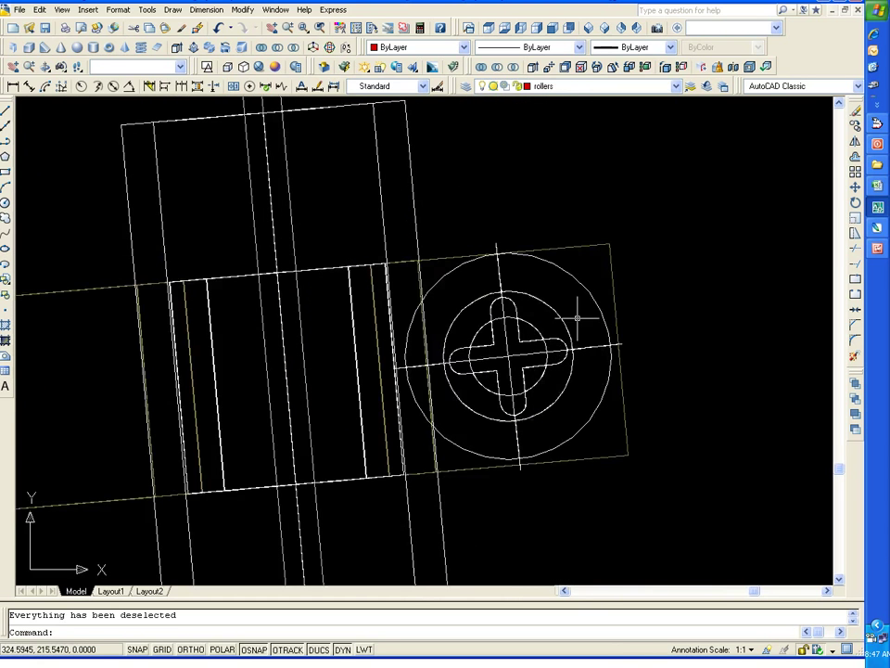
pyautogui.scroll(-3, 572, 268)
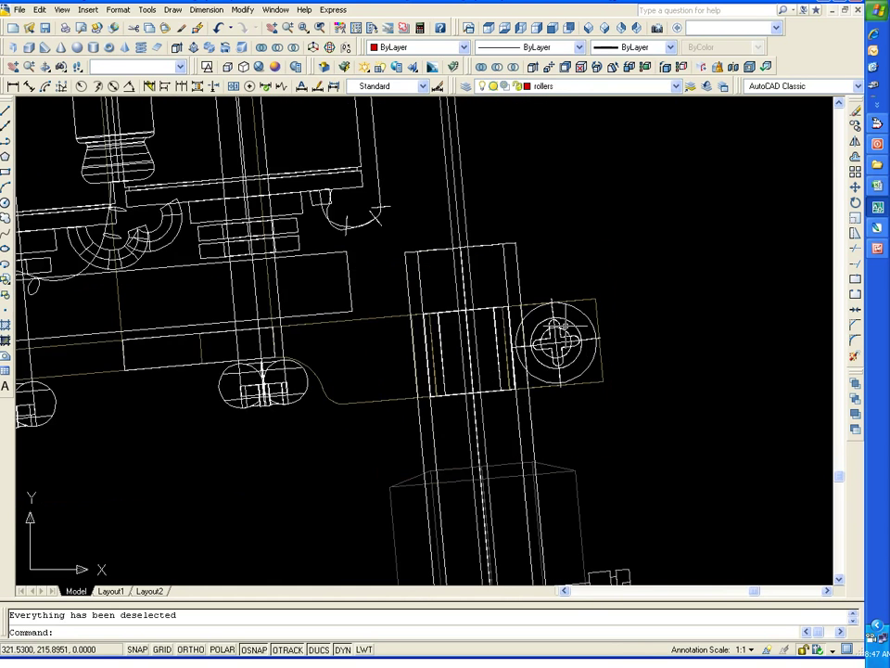
pyautogui.scroll(1, 557, 333)
pyautogui.moveTo(320, 332)
pyautogui.mouseDown(button='middle')
pyautogui.moveTo(490, 338)
pyautogui.moveTo(477, 349)
pyautogui.mouseUp(button='middle')
pyautogui.scroll(-2, 476, 348)
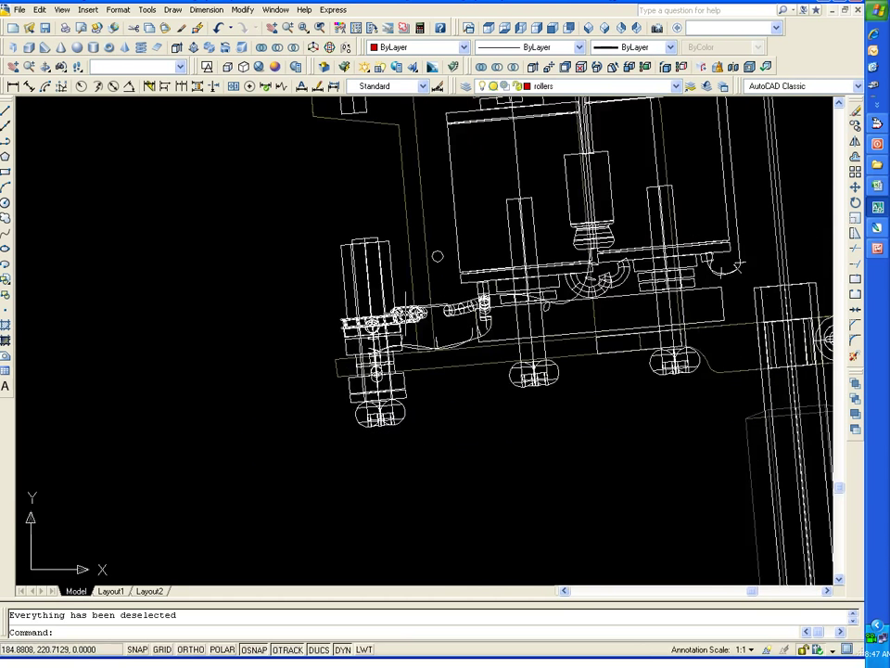
pyautogui.scroll(3, 412, 346)
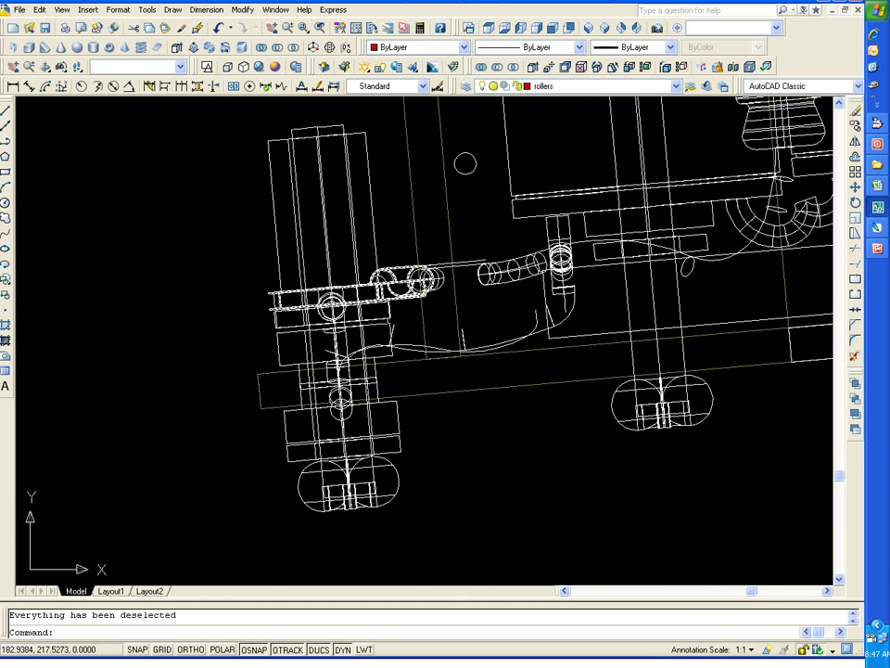
pyautogui.click(394, 290)
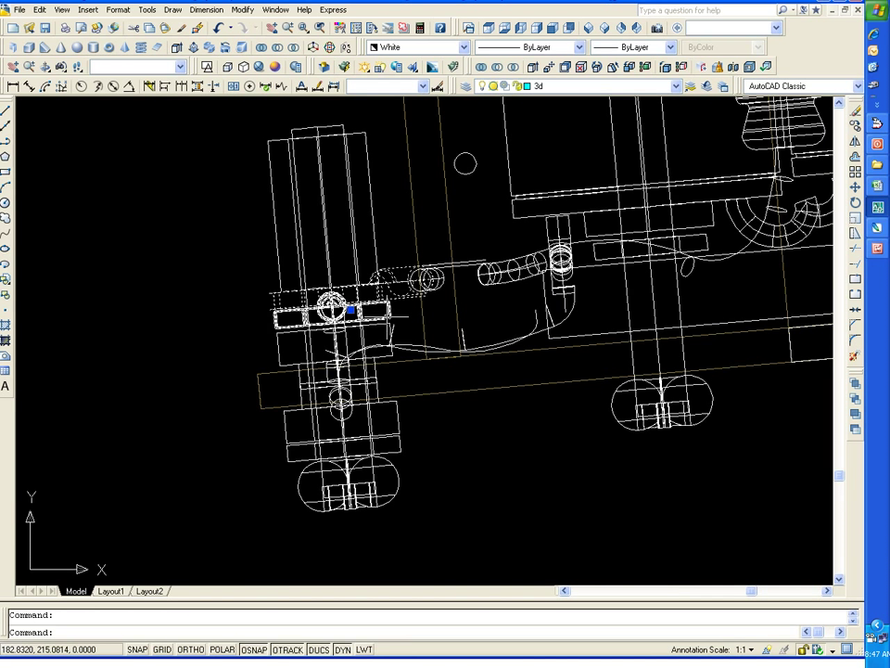
pyautogui.click(406, 313)
pyautogui.click(464, 46)
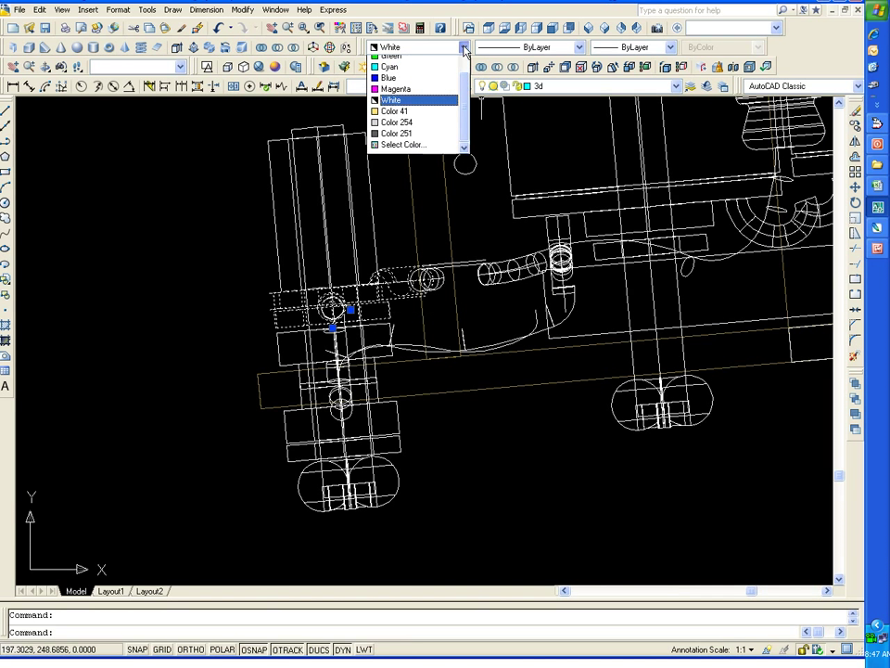
pyautogui.scroll(2, 436, 111)
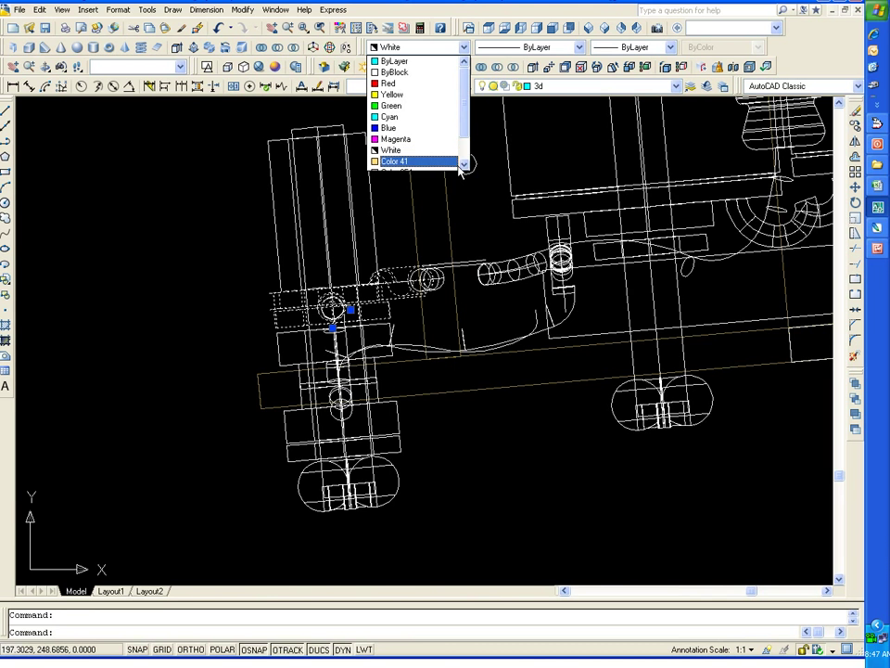
pyautogui.scroll(-1, 451, 139)
pyautogui.scroll(-2, 433, 167)
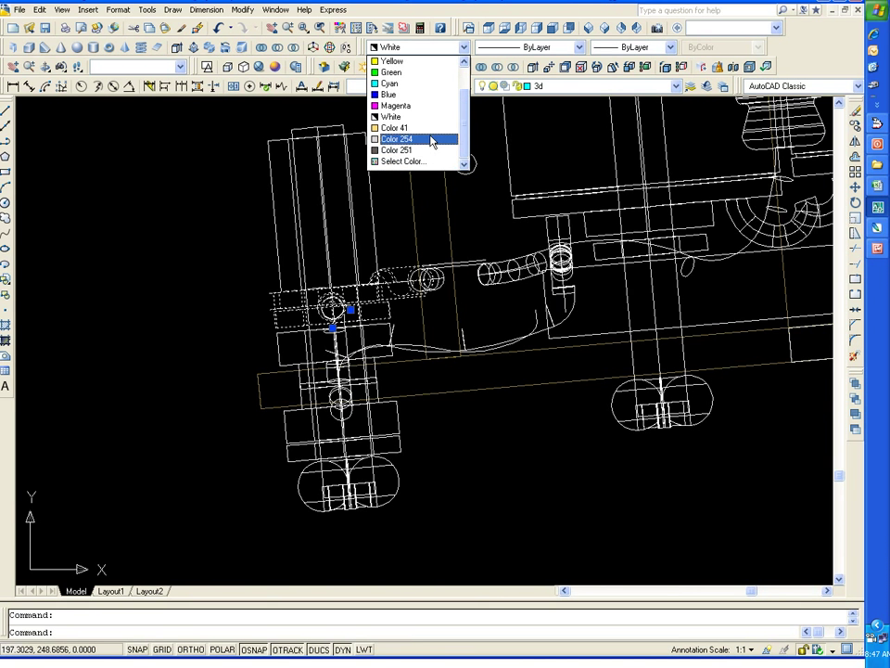
pyautogui.click(433, 141)
pyautogui.rightClick(221, 225)
pyautogui.click(307, 452)
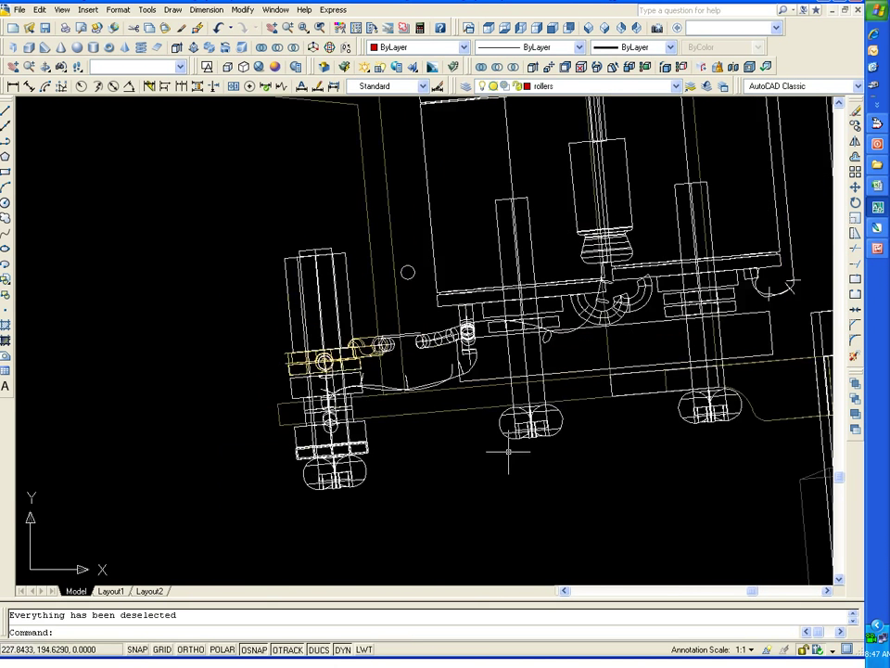
# Give the two upper arm pieces Color 41 as well.
pyautogui.moveTo(513, 449); pyautogui.dragTo(532, 622, button='middle')
pyautogui.moveTo(526, 278)
pyautogui.mouseDown(button='middle')
pyautogui.moveTo(527, 462)
pyautogui.moveTo(618, 449)
pyautogui.mouseUp(button='middle')
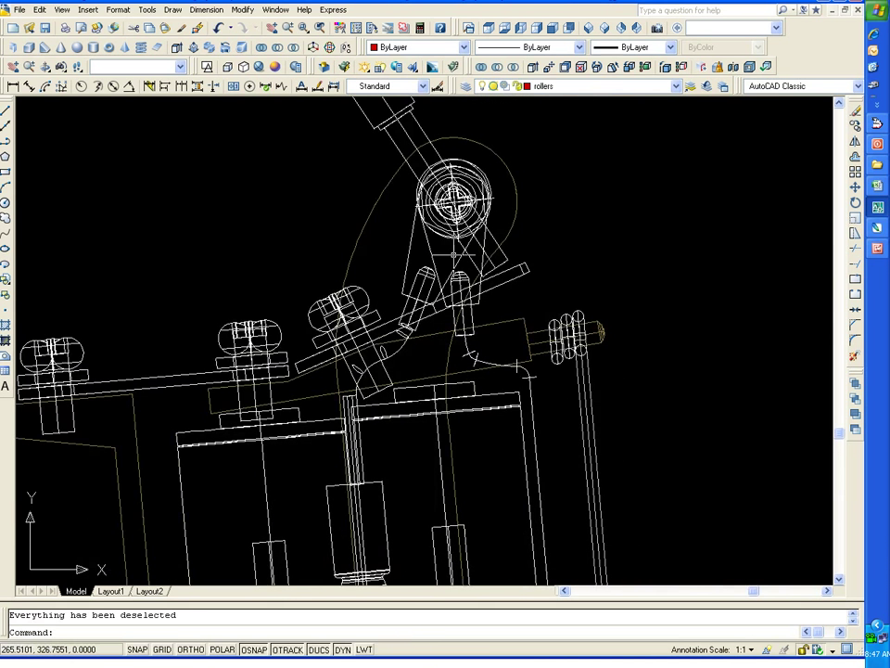
pyautogui.scroll(1, 454, 262)
pyautogui.click(358, 304)
pyautogui.click(408, 320)
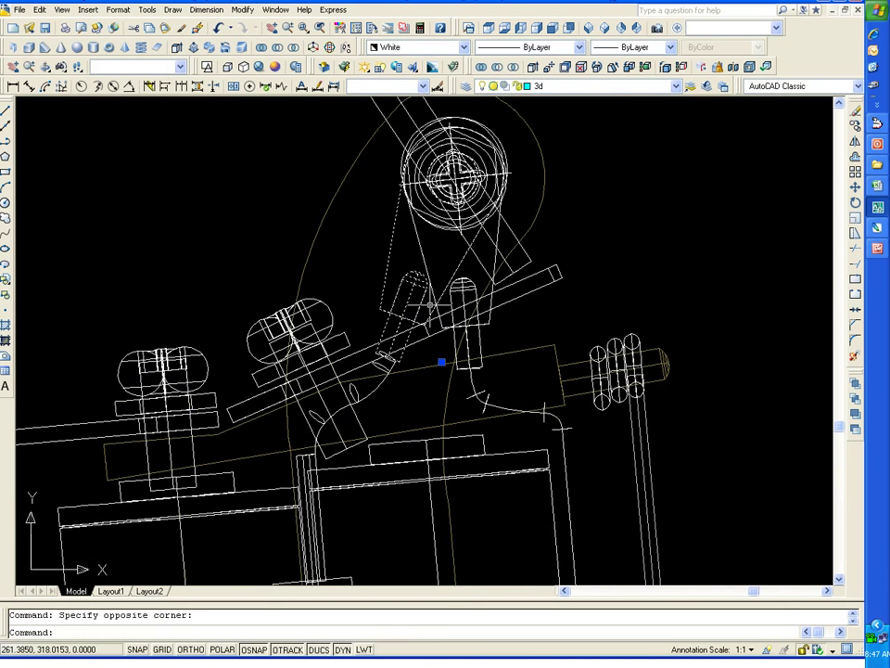
pyautogui.click(492, 325)
pyautogui.click(463, 46)
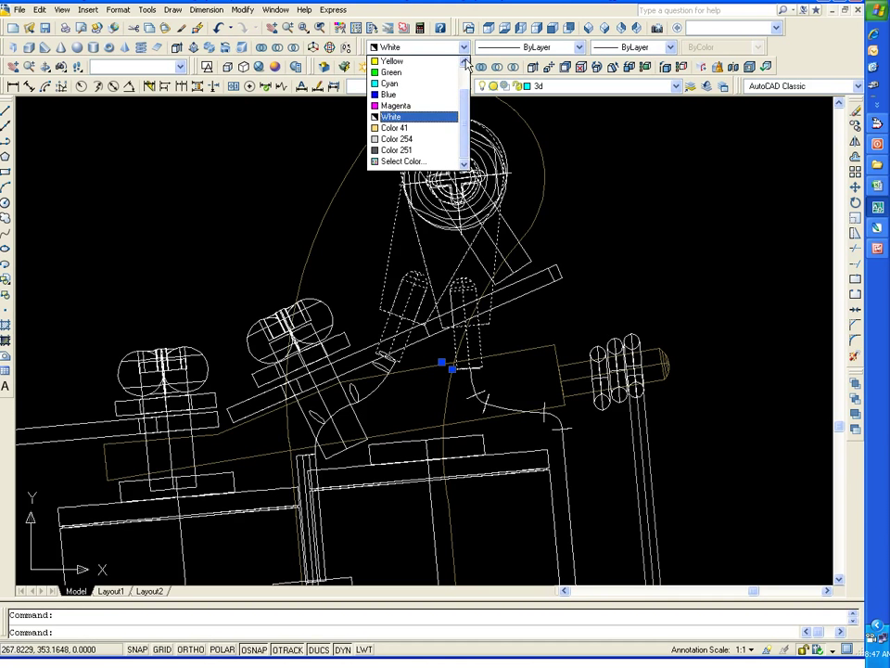
pyautogui.click(431, 129)
pyautogui.rightClick(598, 169)
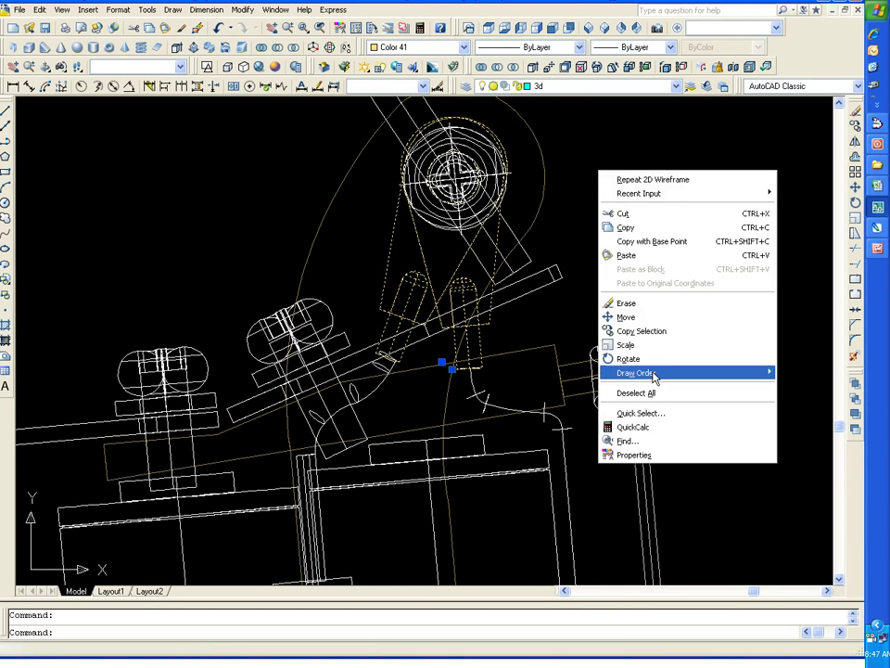
pyautogui.click(653, 392)
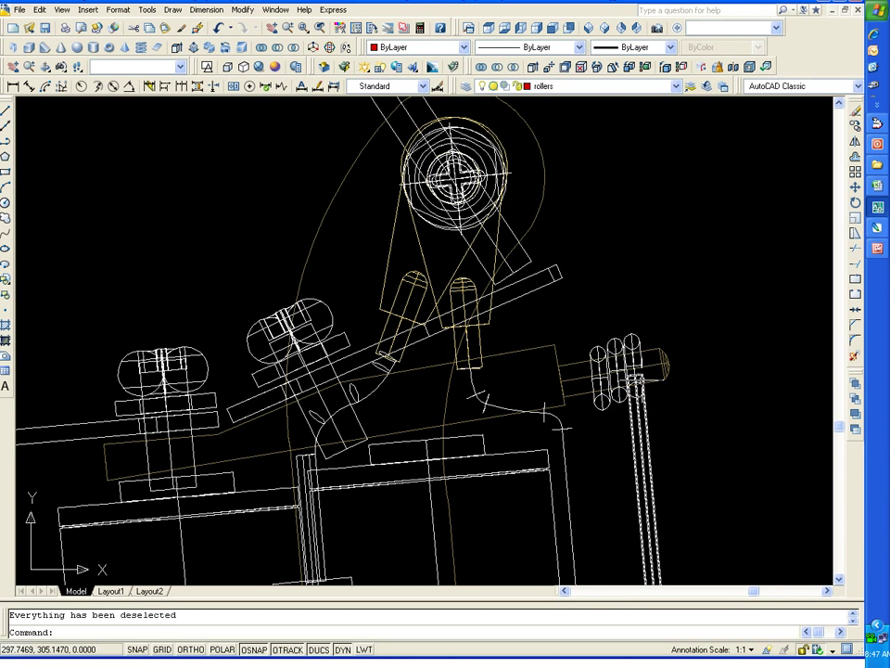
pyautogui.scroll(-2, 652, 396)
pyautogui.scroll(1, 678, 371)
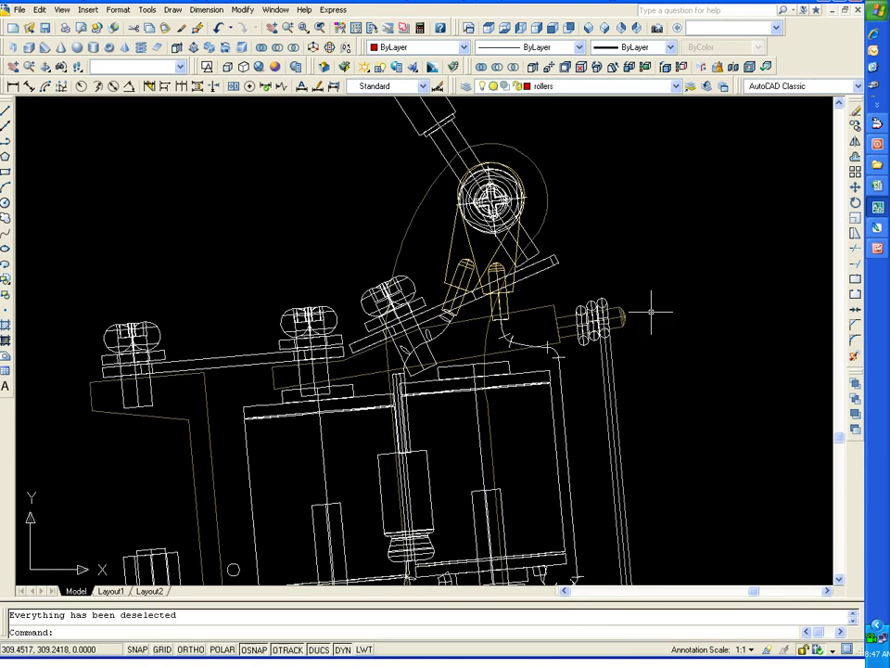
# Make the long tilted bar across the frame dark grey Color 251.
pyautogui.click(557, 264)
pyautogui.click(444, 144)
pyautogui.scroll(-2, 561, 269)
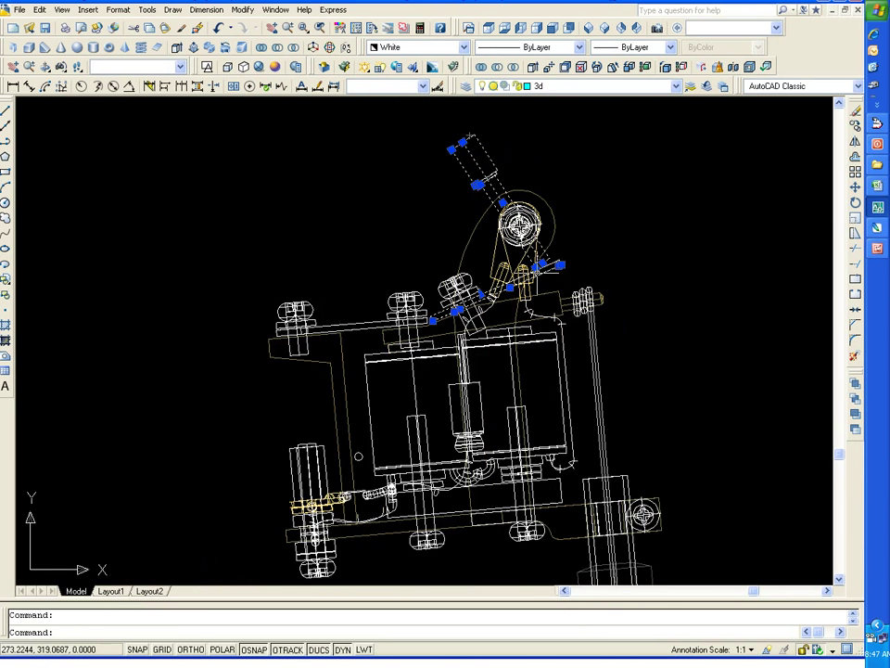
pyautogui.scroll(2, 436, 352)
pyautogui.click(323, 283)
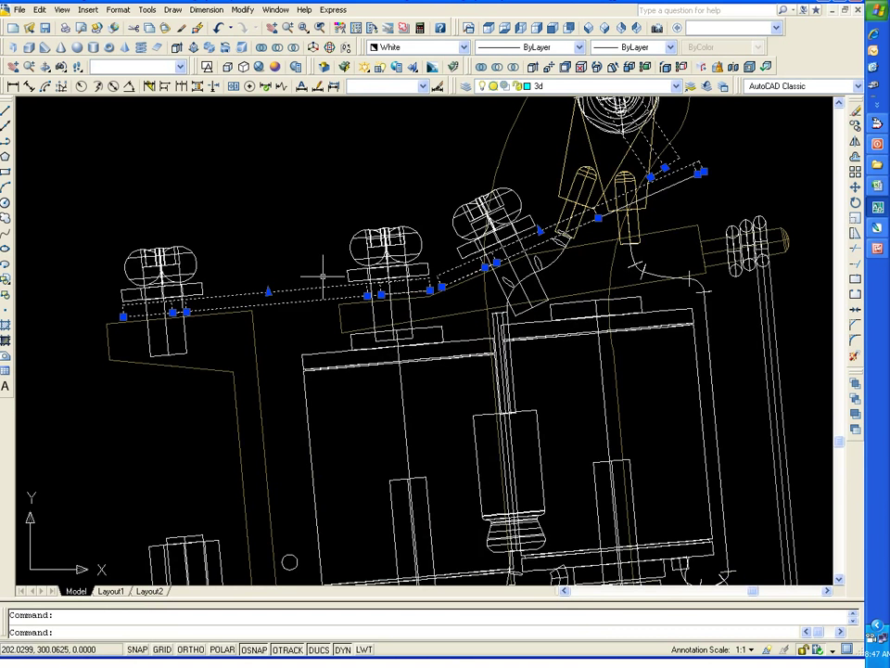
pyautogui.click(463, 46)
pyautogui.click(431, 139)
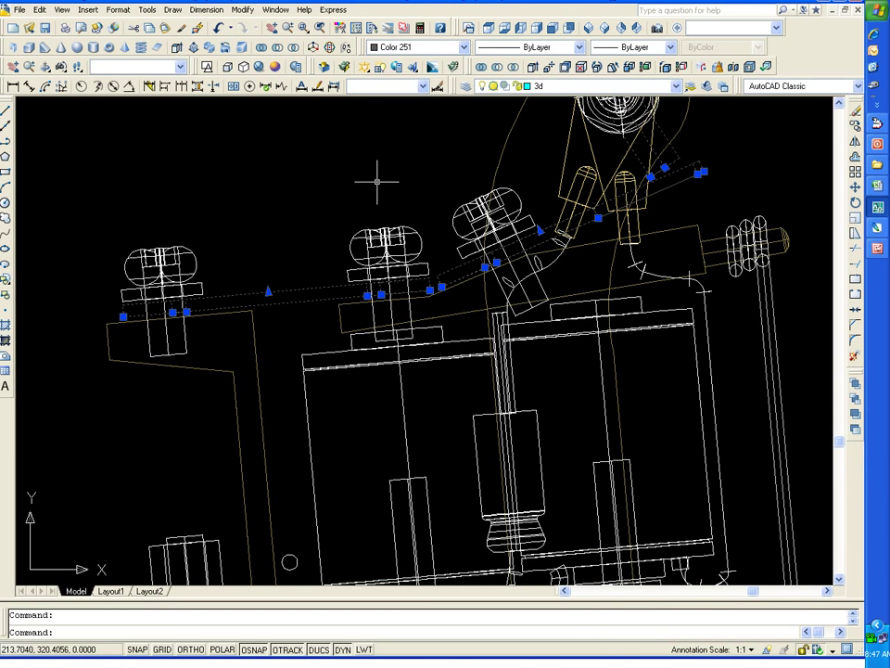
pyautogui.rightClick(363, 186)
pyautogui.click(410, 375)
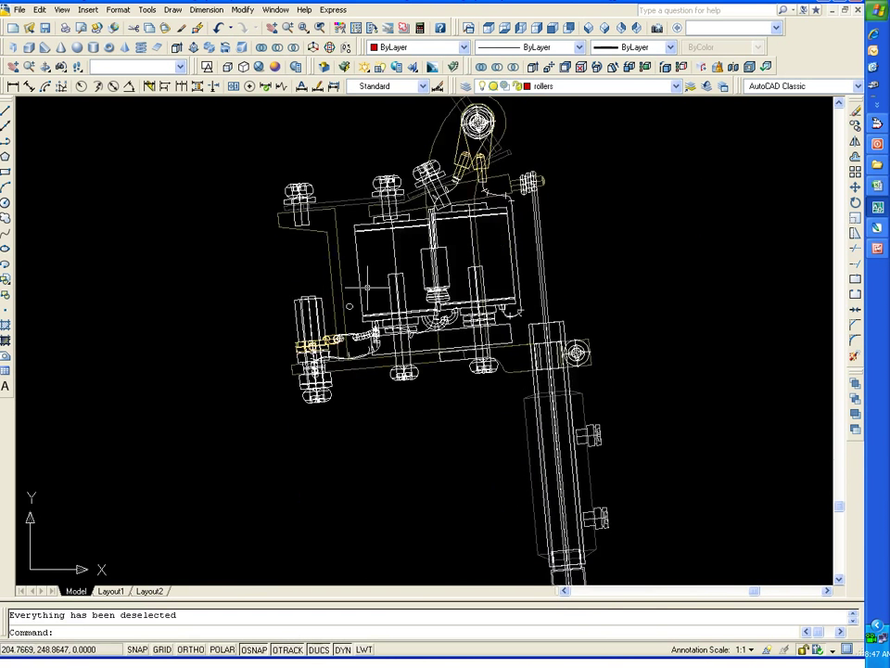
# Give the roller discs on the right light grey Color 254.
pyautogui.scroll(1, 649, 287)
pyautogui.scroll(2, 593, 296)
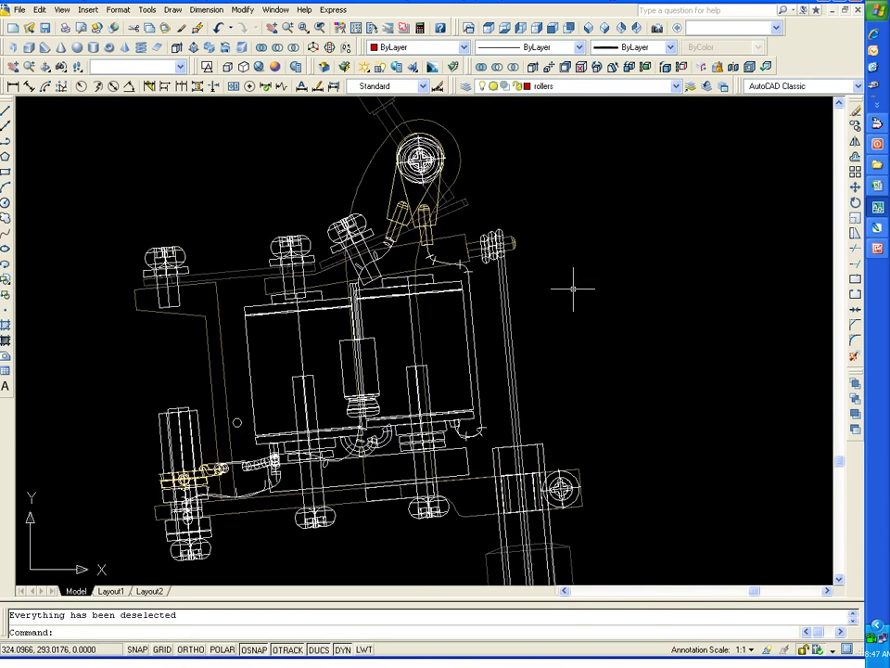
pyautogui.scroll(3, 574, 288)
pyautogui.click(477, 355)
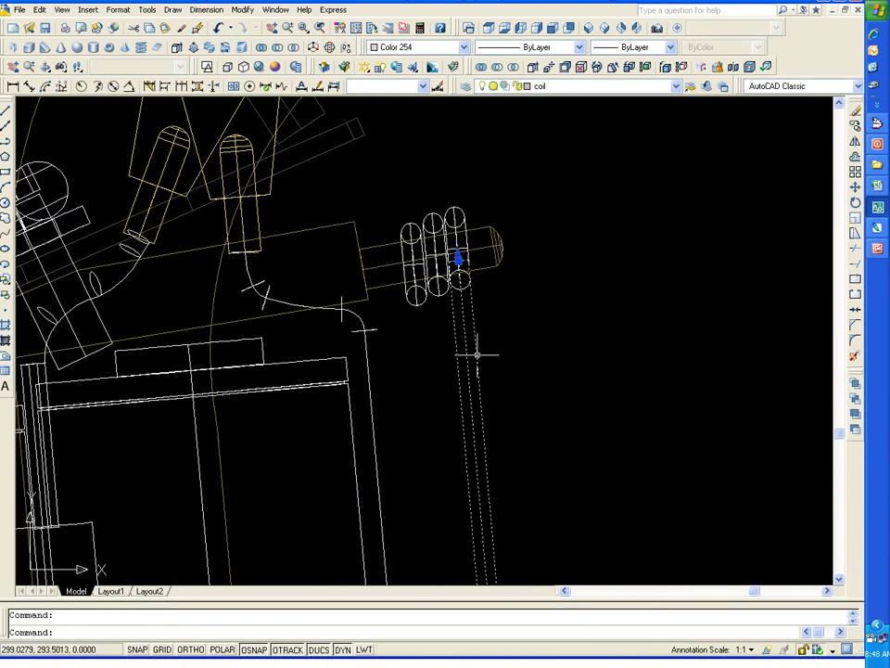
pyautogui.rightClick(558, 201)
pyautogui.click(596, 423)
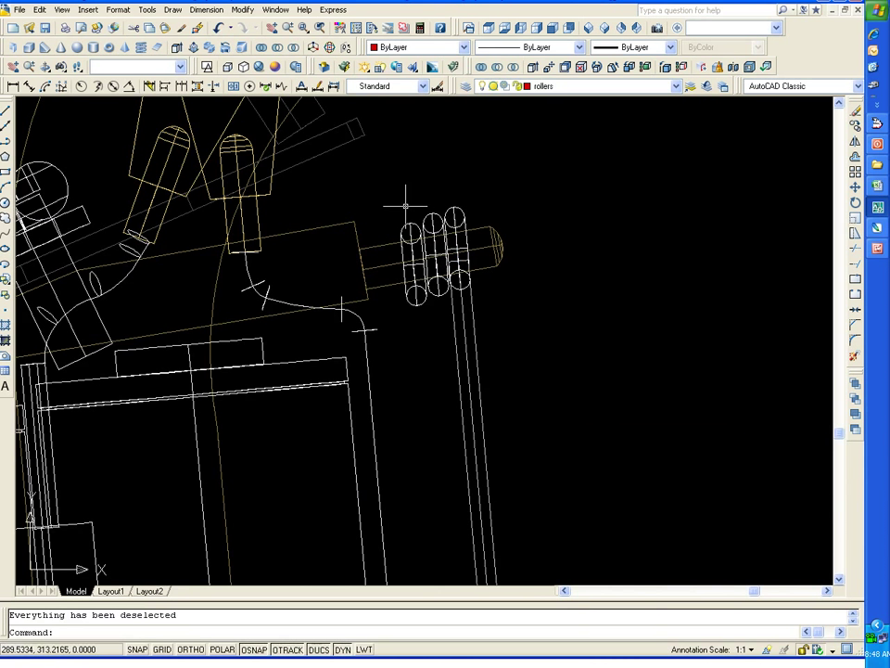
pyautogui.click(405, 224)
pyautogui.click(464, 46)
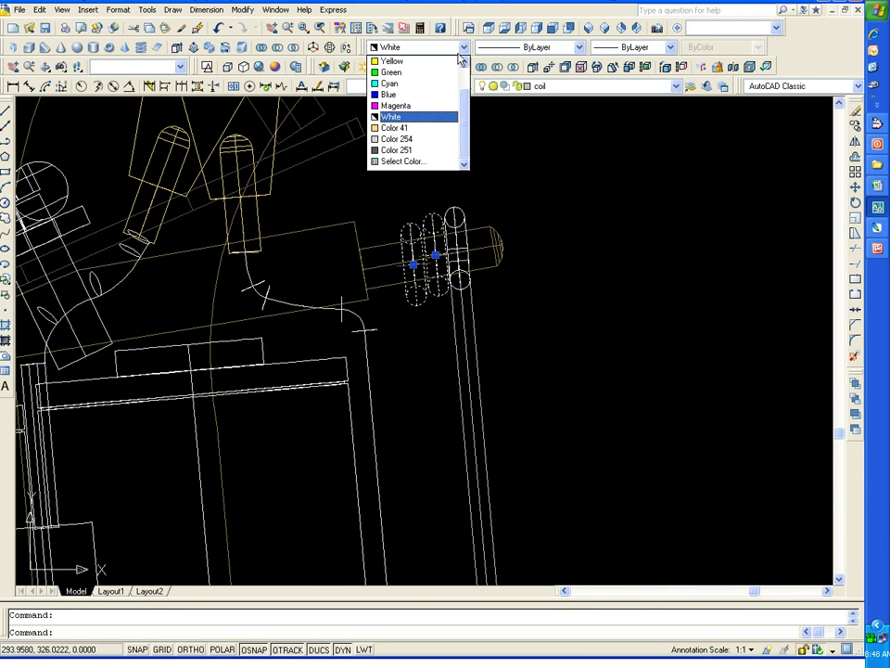
pyautogui.click(436, 148)
pyautogui.rightClick(557, 167)
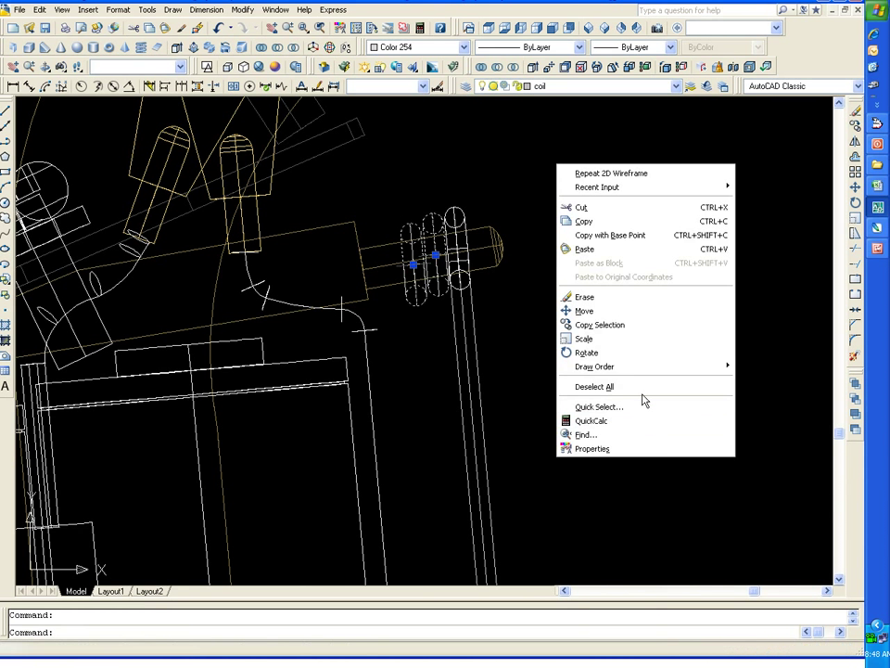
pyautogui.click(630, 388)
pyautogui.scroll(-5, 556, 408)
pyautogui.scroll(2, 552, 430)
pyautogui.scroll(2, 533, 390)
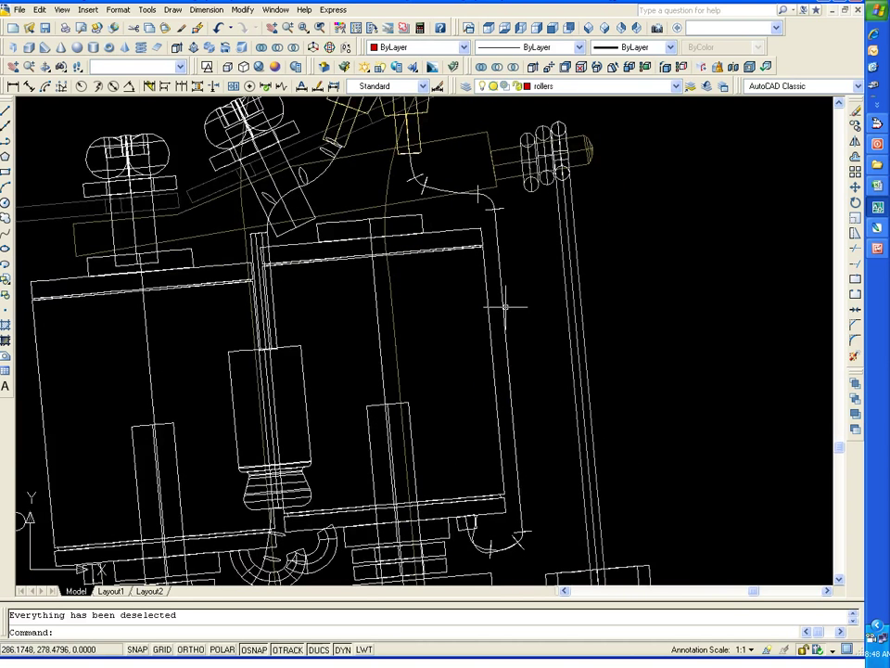
# Select the dashed coil lead wires and wire arcs beneath the coils.
pyautogui.click(502, 304)
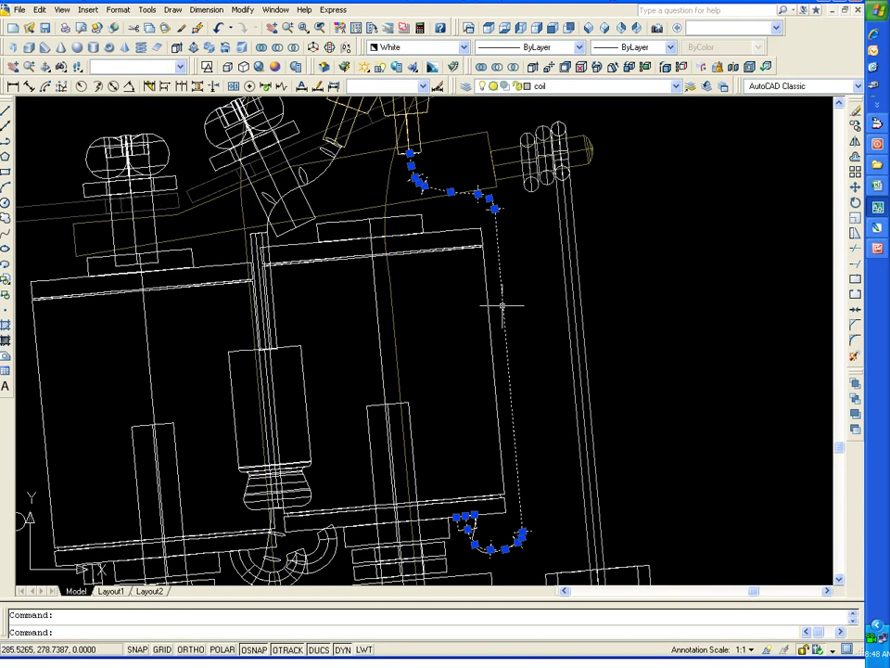
pyautogui.scroll(-4, 574, 391)
pyautogui.scroll(3, 476, 459)
pyautogui.click(473, 434)
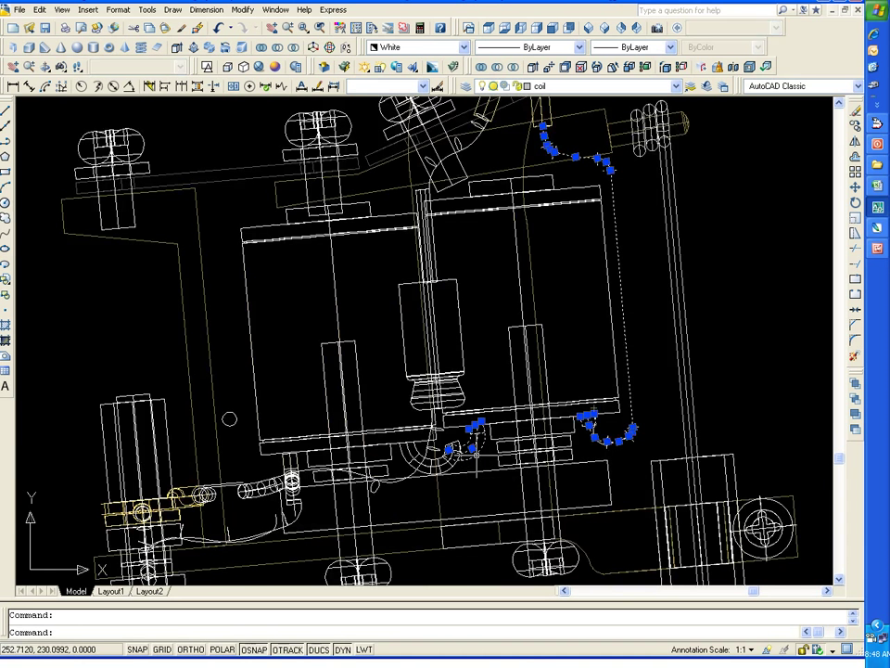
pyautogui.click(420, 455)
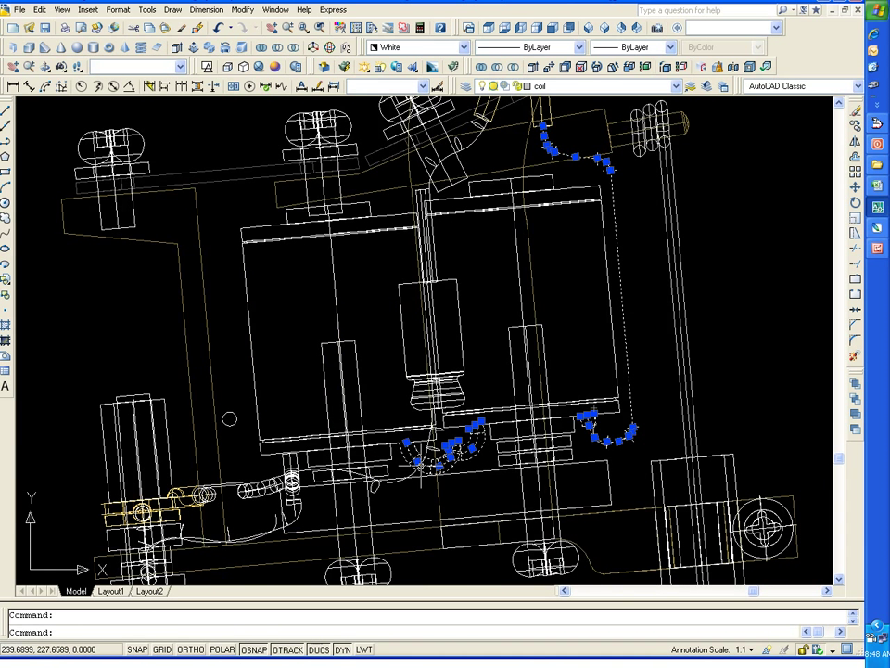
pyautogui.click(376, 482)
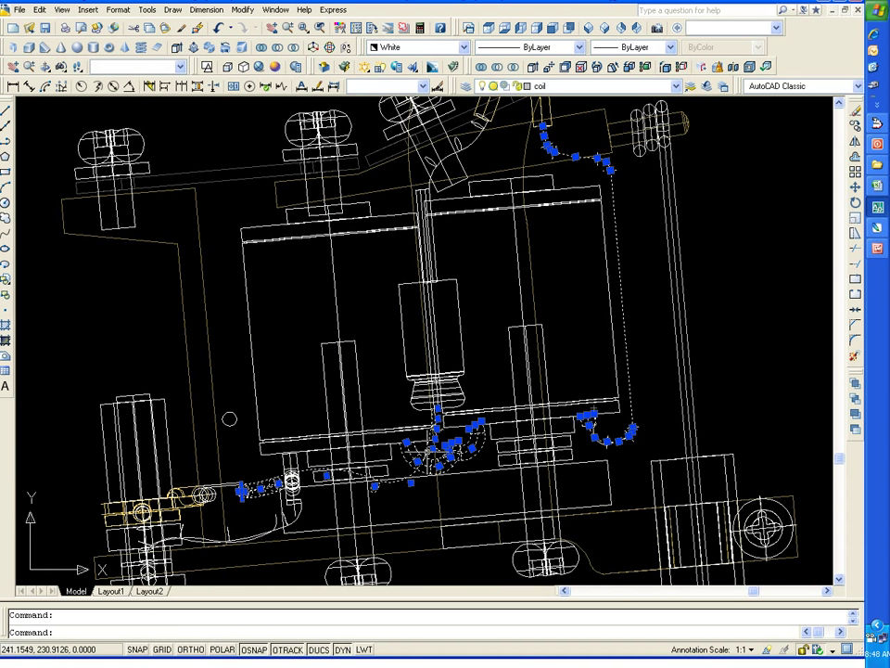
pyautogui.scroll(2, 285, 461)
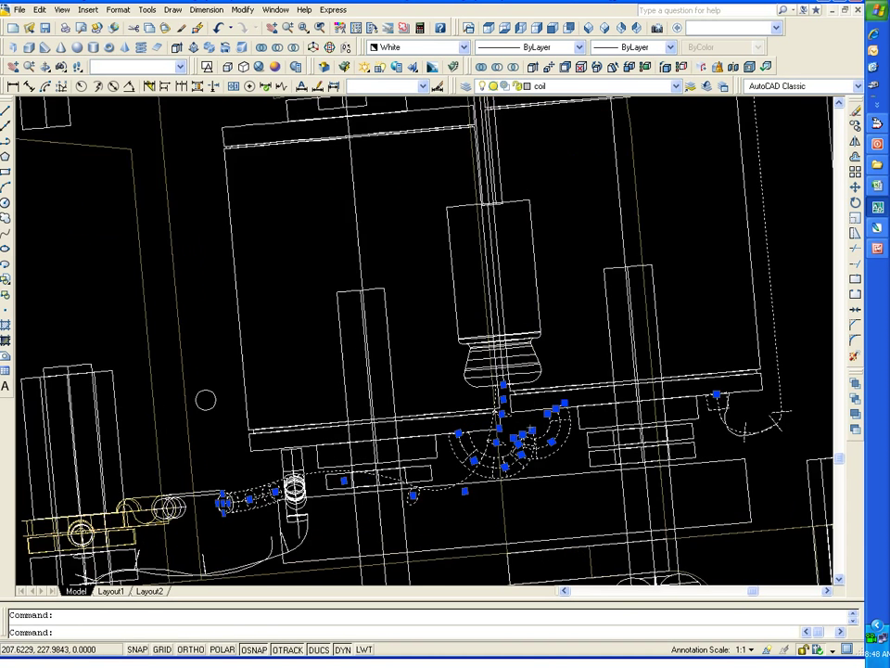
pyautogui.scroll(1, 286, 461)
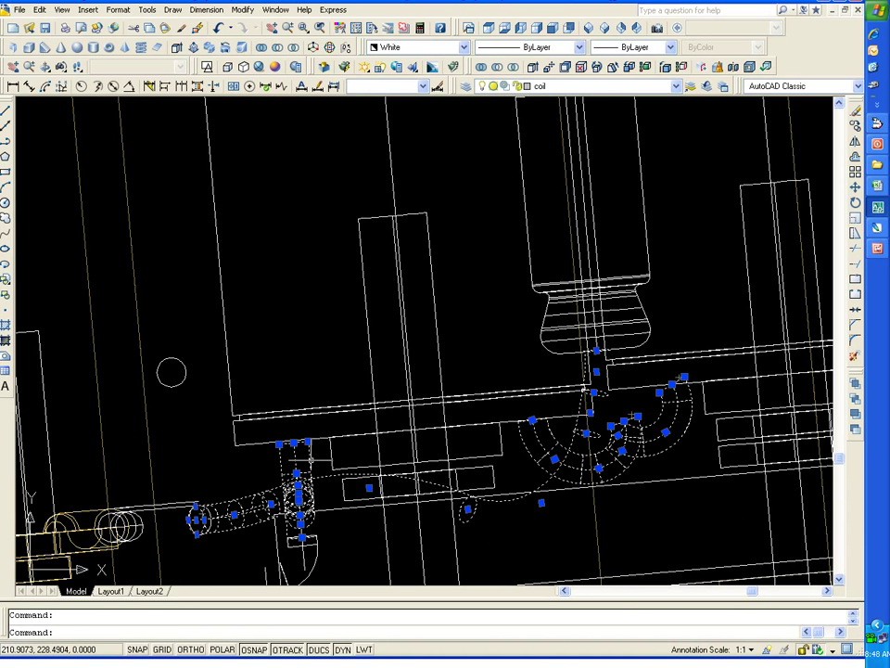
pyautogui.scroll(-3, 319, 459)
pyautogui.scroll(2, 282, 530)
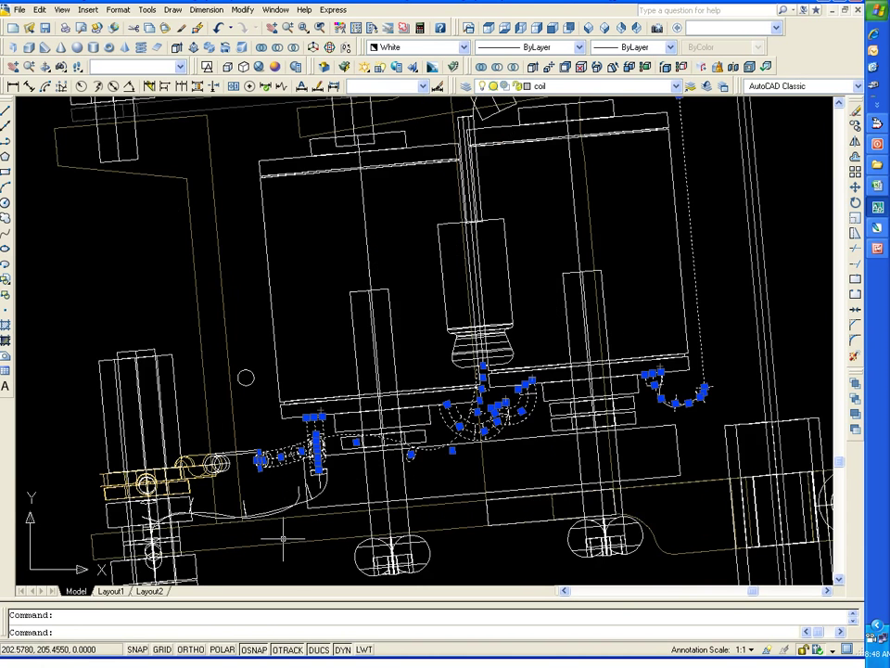
pyautogui.click(296, 509)
pyautogui.scroll(5, 284, 513)
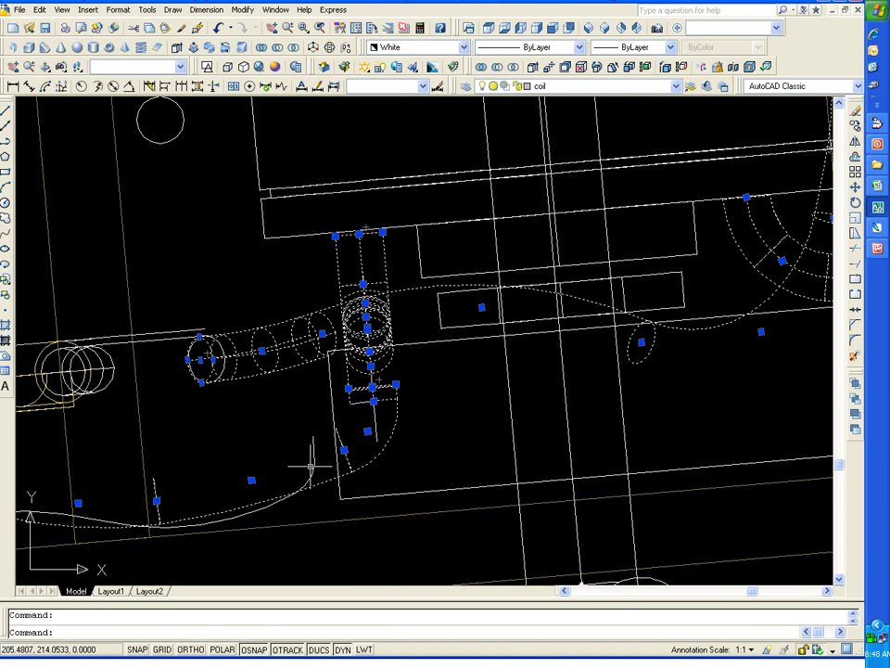
# Apply dark grey Color 251 to the selected lead wires and clear the selection.
pyautogui.click(455, 49)
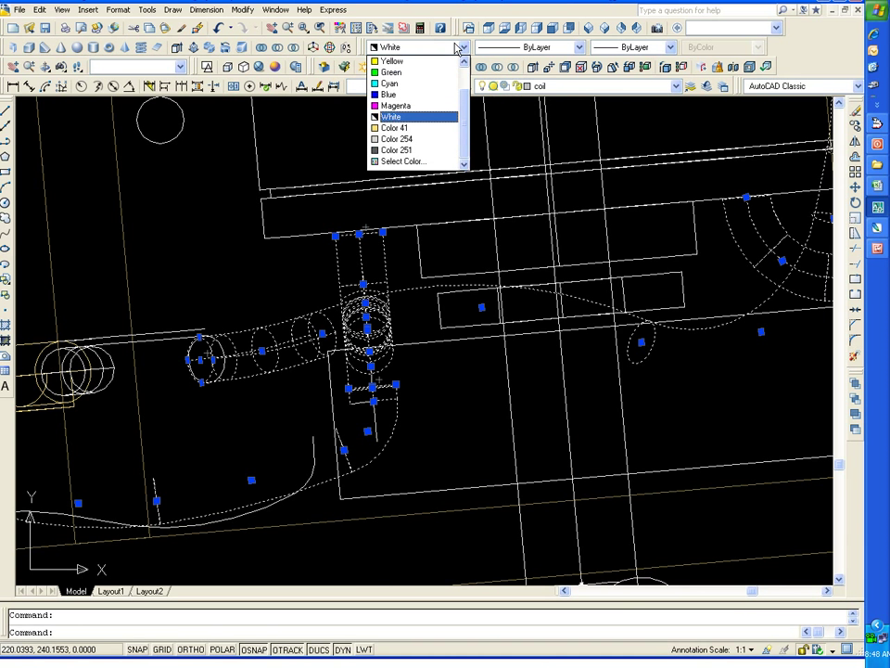
pyautogui.click(442, 149)
pyautogui.scroll(-3, 441, 159)
pyautogui.rightClick(412, 238)
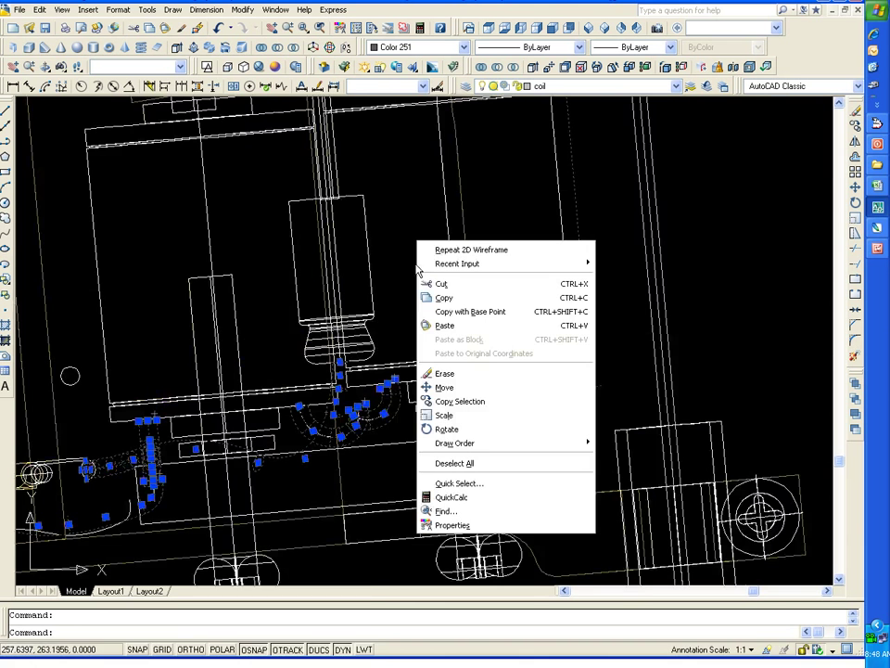
pyautogui.click(483, 463)
pyautogui.scroll(-3, 483, 463)
pyautogui.click(237, 314)
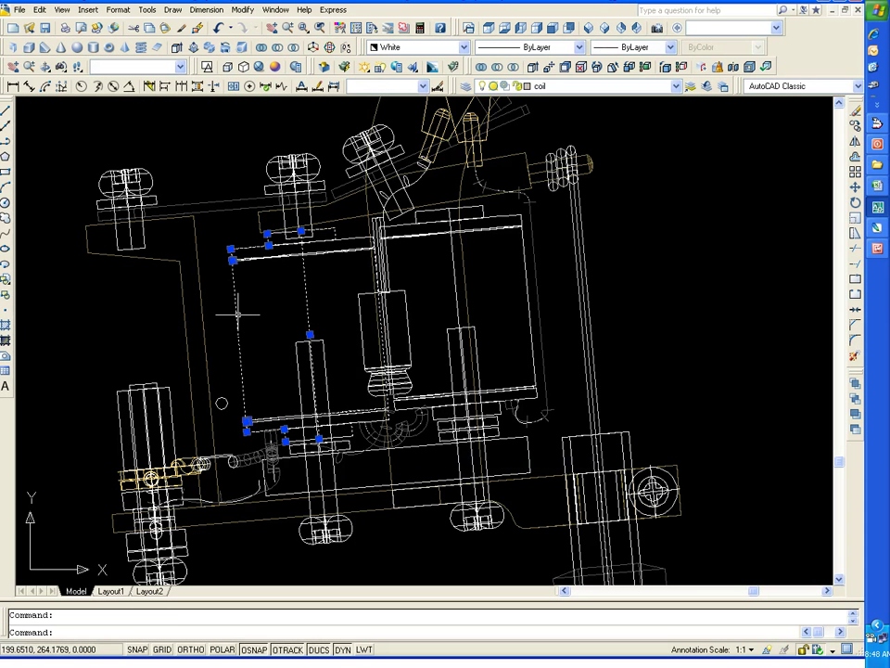
# Set both coils' colour to ByLayer and clear the selection.
pyautogui.click(525, 267)
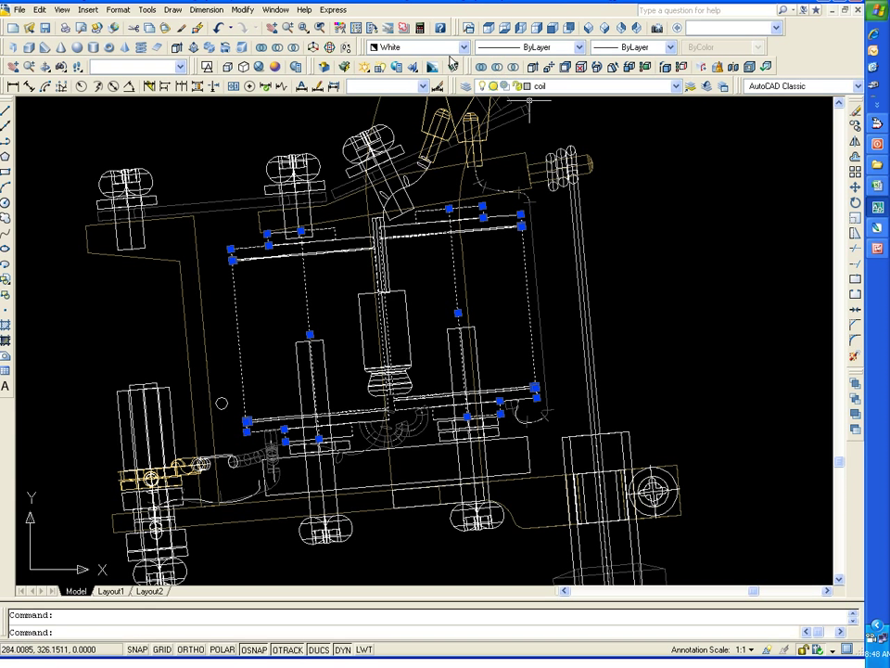
pyautogui.click(464, 46)
pyautogui.scroll(3, 408, 93)
pyautogui.click(408, 59)
pyautogui.rightClick(719, 308)
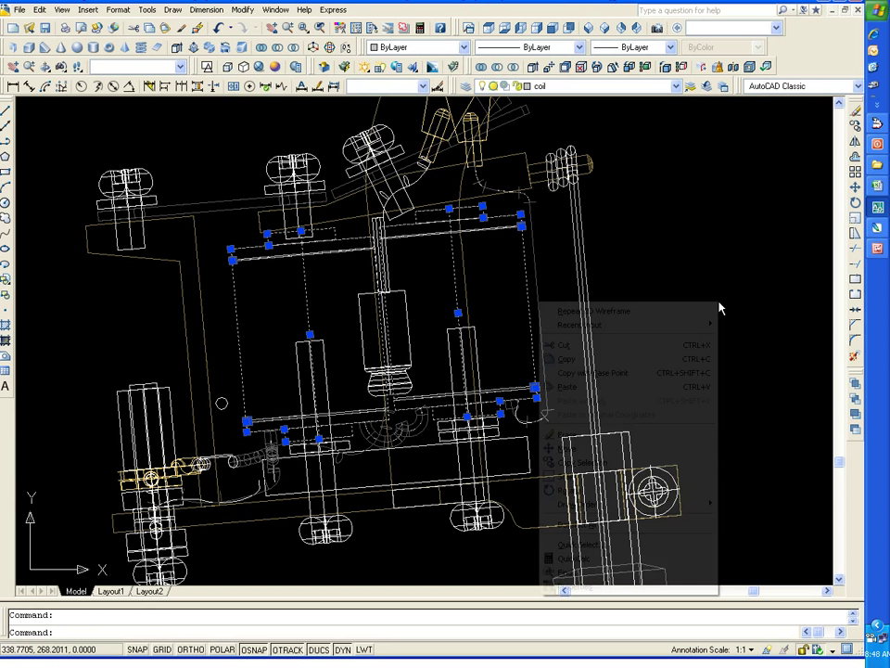
pyautogui.click(664, 527)
# Give the plunger piece between the coils Color 251.
pyautogui.scroll(3, 395, 296)
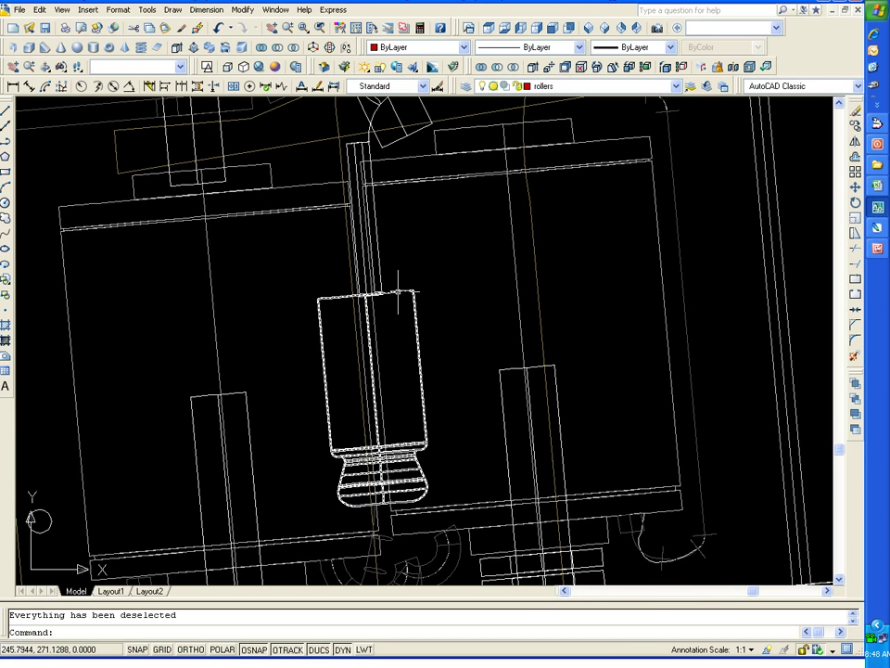
pyautogui.click(399, 293)
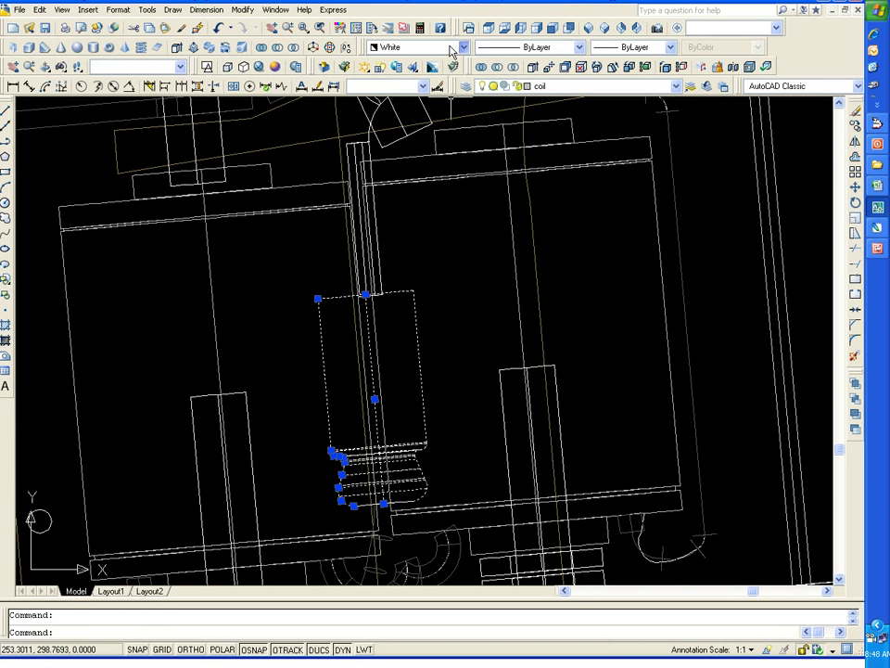
pyautogui.click(452, 49)
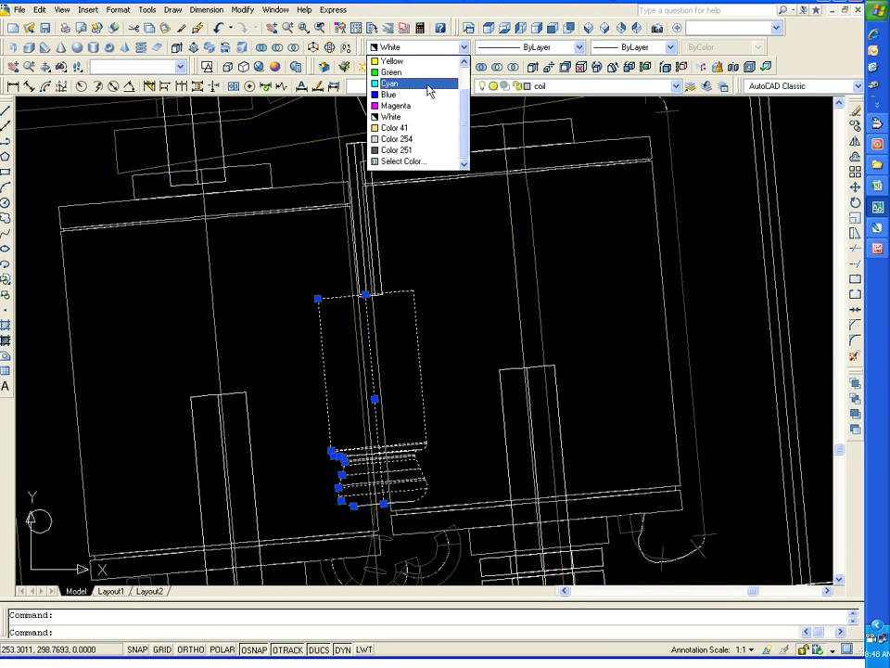
pyautogui.click(424, 151)
pyautogui.rightClick(444, 253)
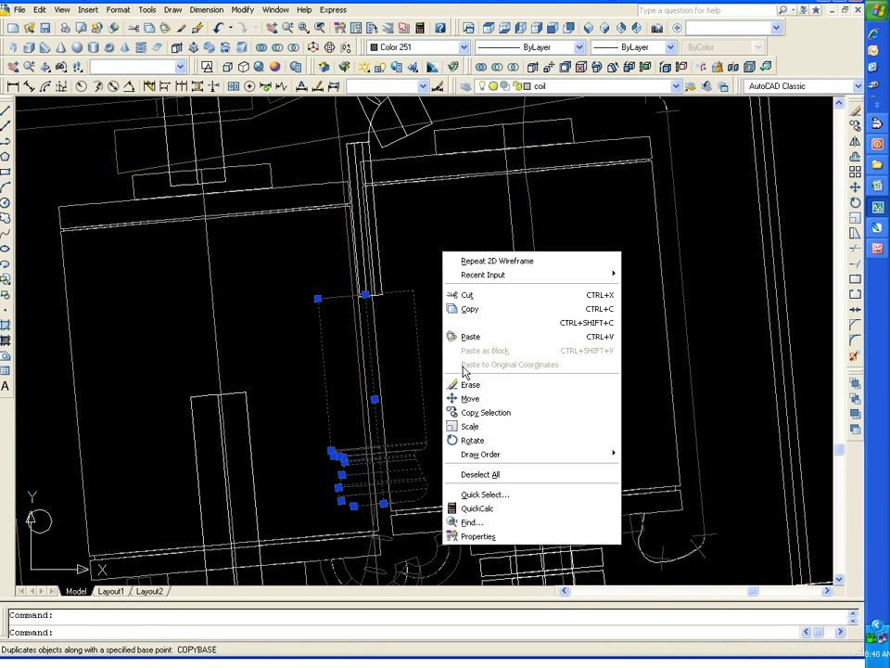
pyautogui.click(501, 479)
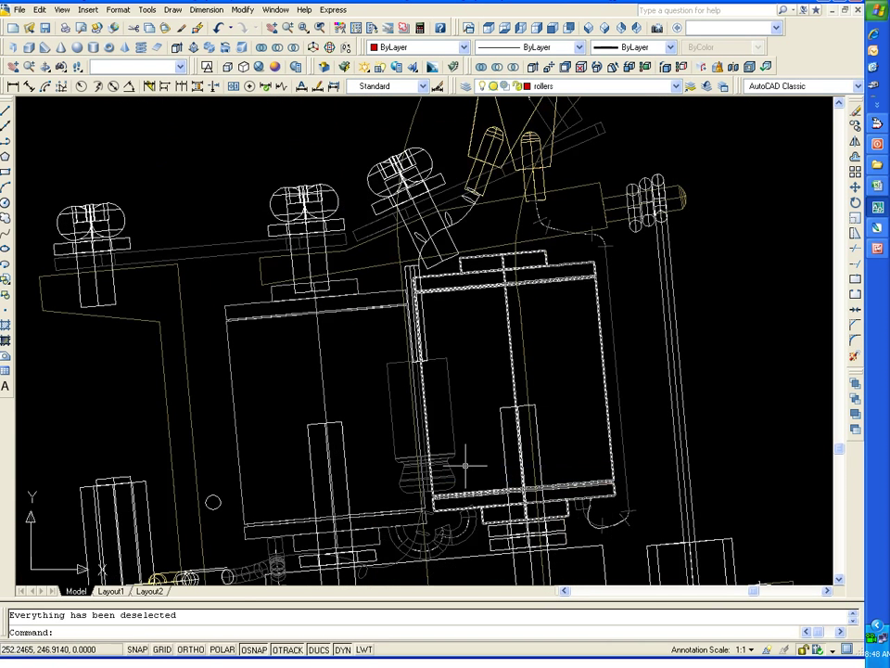
# Give the lead wire running up from the coils Color 251 and deselect it.
pyautogui.click(423, 317)
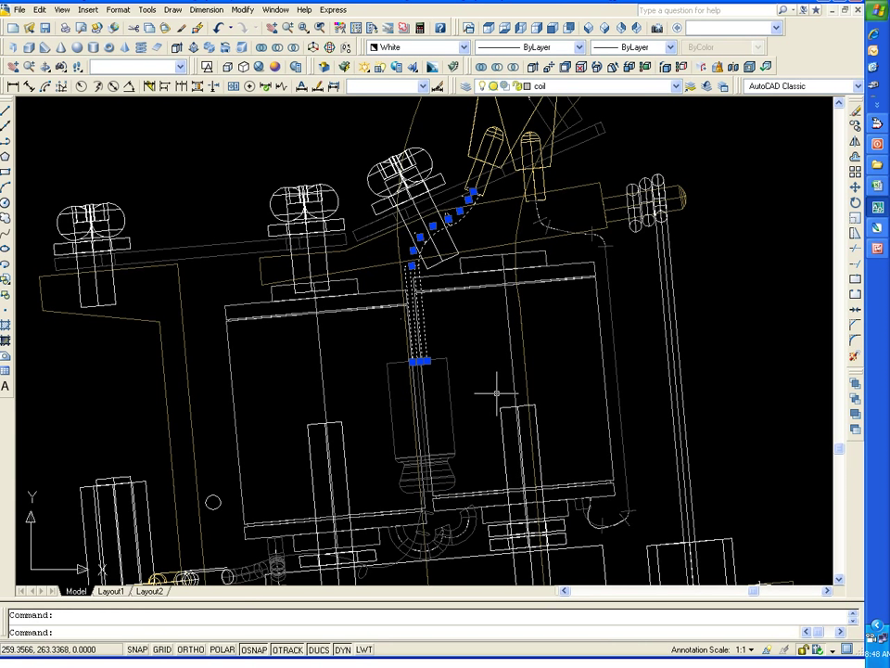
pyautogui.scroll(2, 448, 428)
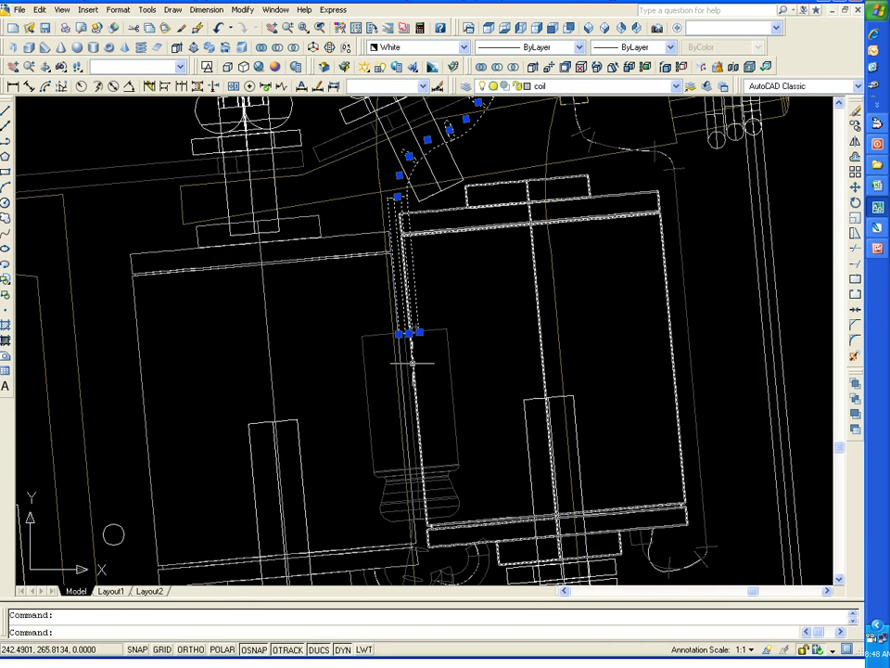
pyautogui.click(461, 48)
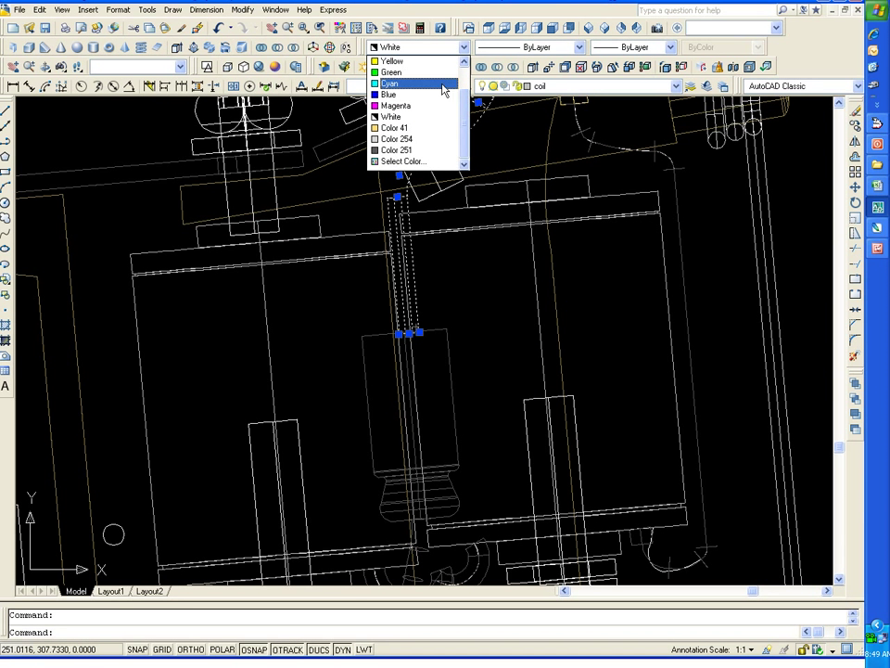
pyautogui.click(432, 150)
pyautogui.scroll(2, 354, 278)
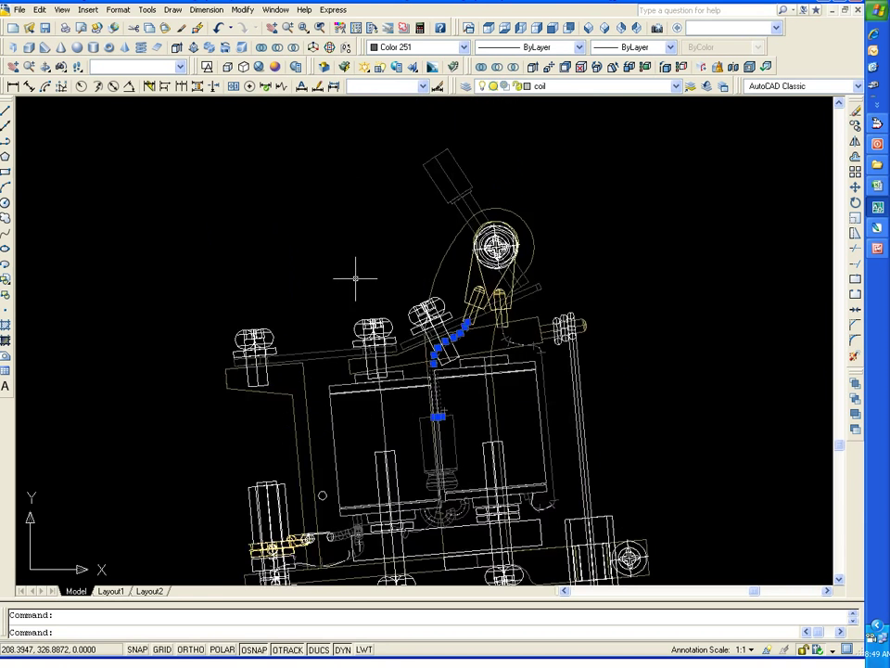
pyautogui.rightClick(352, 278)
pyautogui.click(404, 501)
pyautogui.scroll(3, 276, 354)
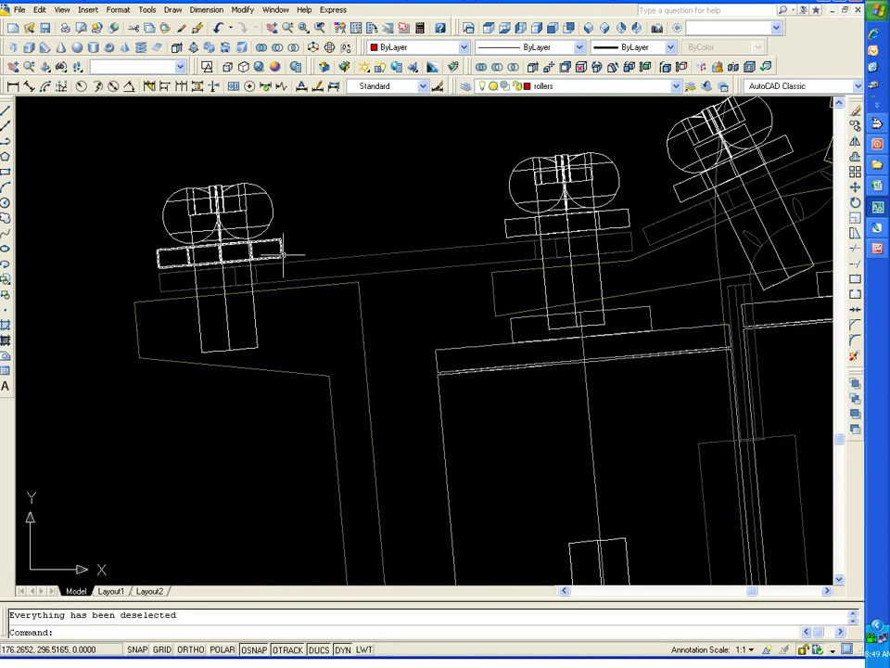
# Select the left washer and the block below it and apply Color 41.
pyautogui.click(261, 250)
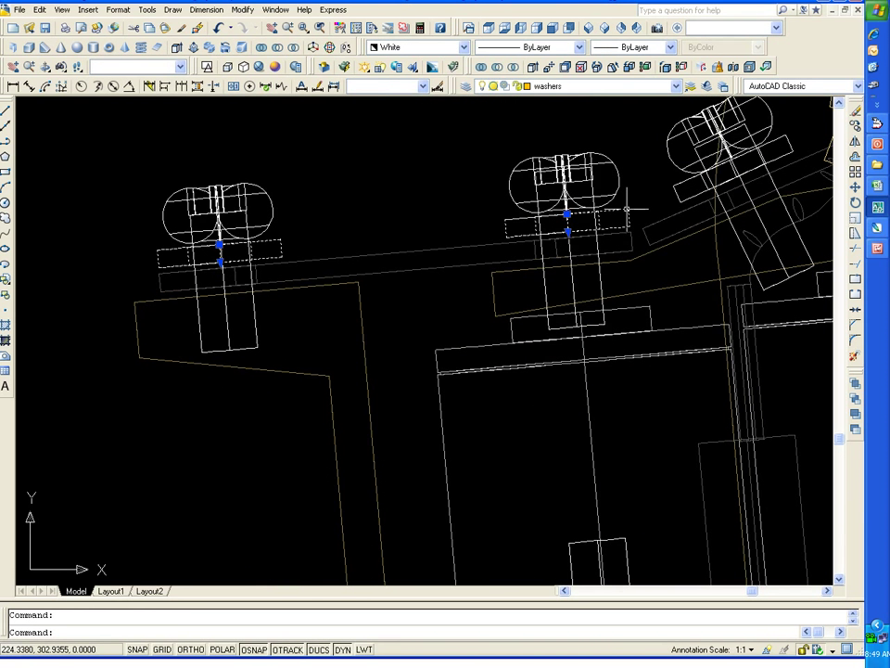
pyautogui.scroll(-2, 626, 176)
pyautogui.scroll(-2, 614, 255)
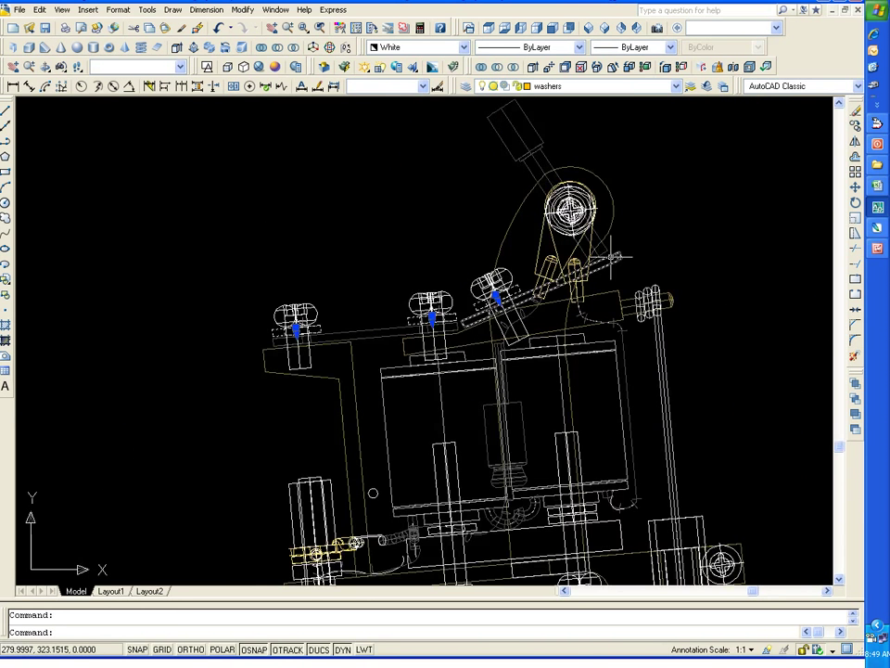
pyautogui.scroll(5, 409, 511)
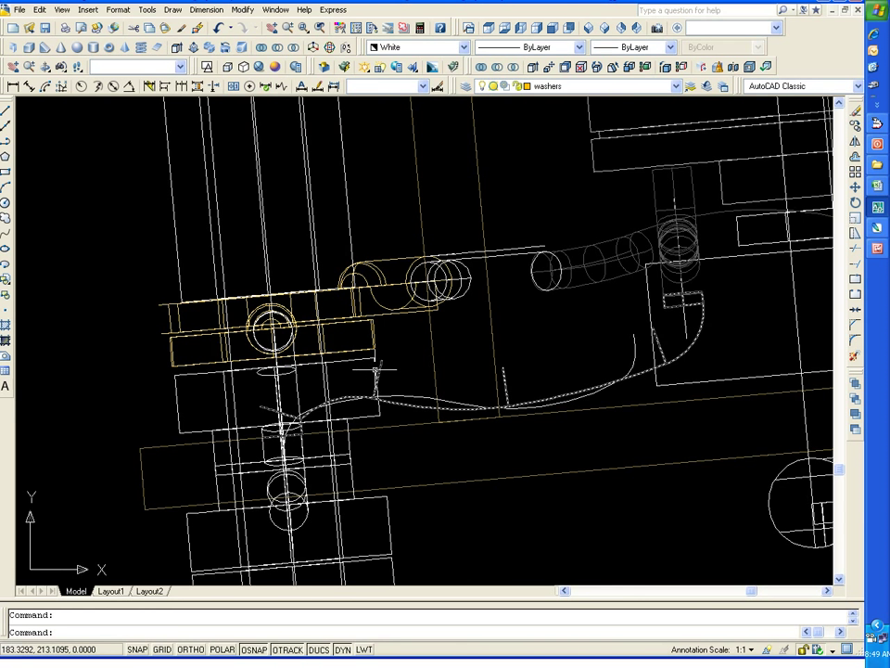
pyautogui.click(176, 393)
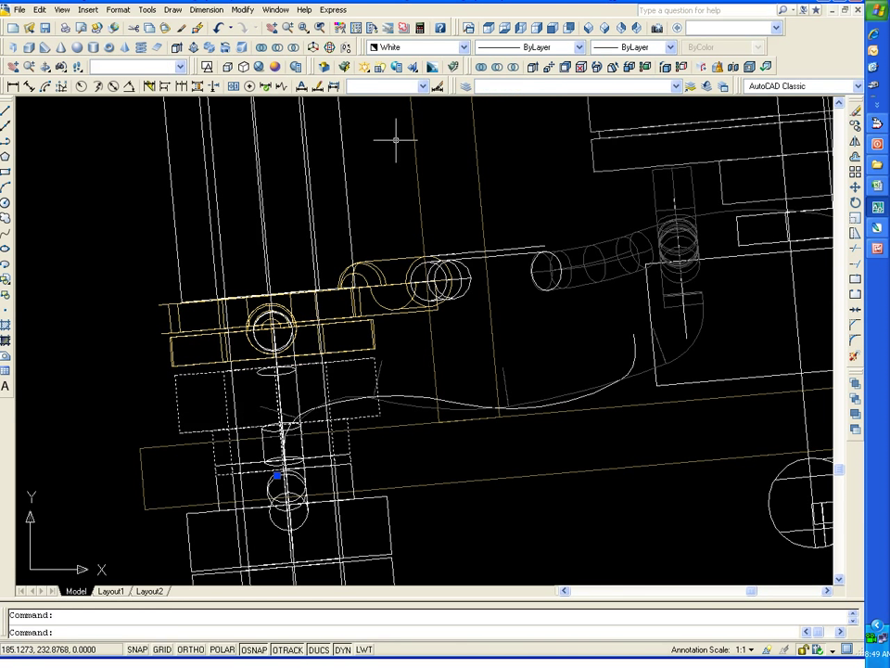
pyautogui.click(464, 48)
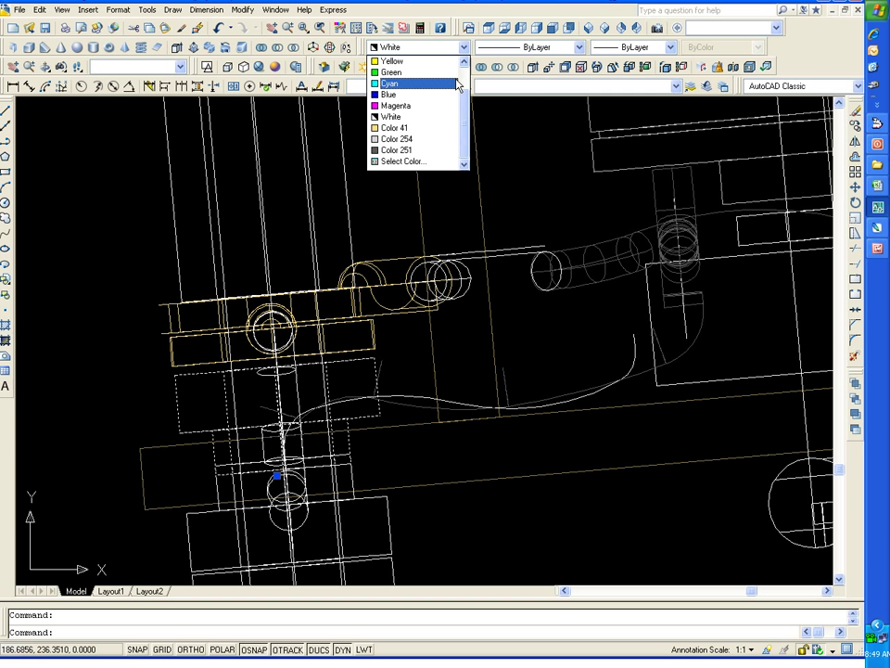
pyautogui.click(443, 131)
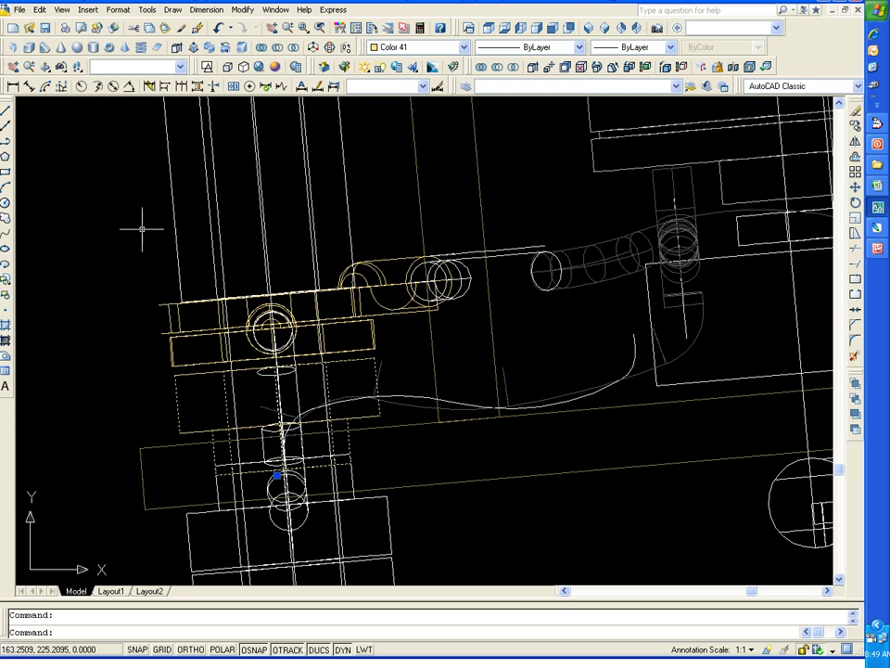
# Reconfirm Color 41 on the washers and block, then clear the selection.
pyautogui.click(464, 46)
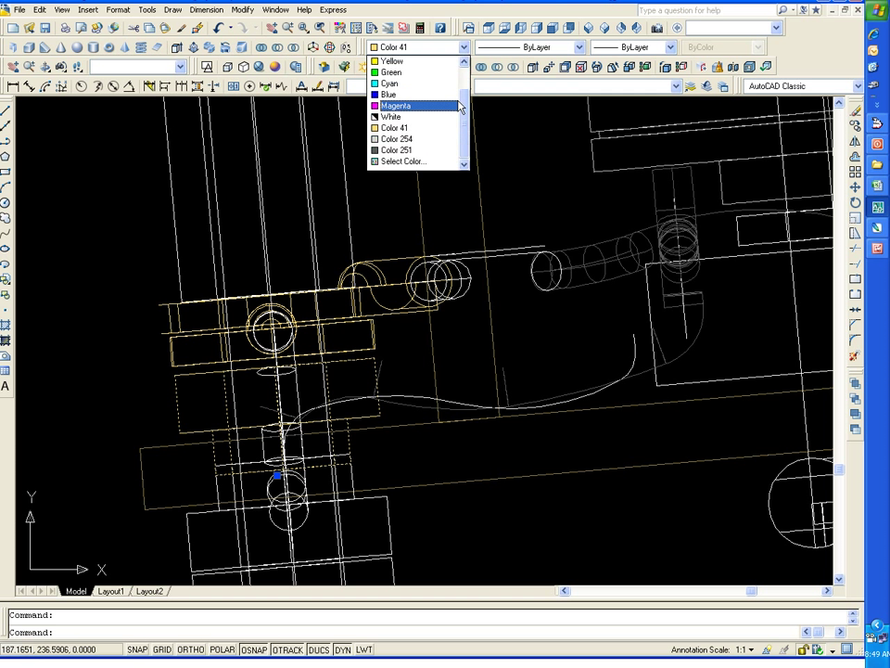
pyautogui.scroll(1, 442, 124)
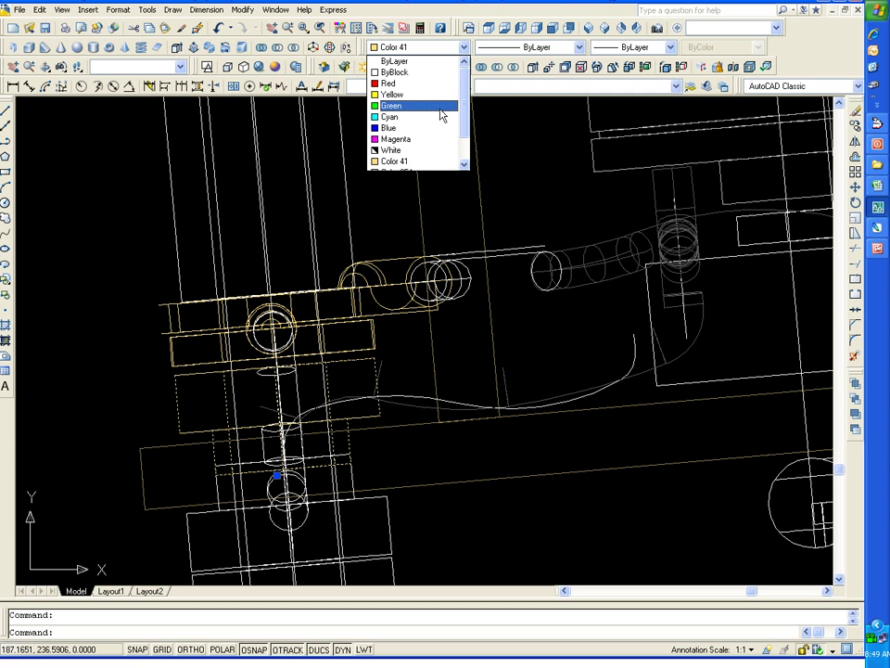
pyautogui.scroll(-1, 443, 149)
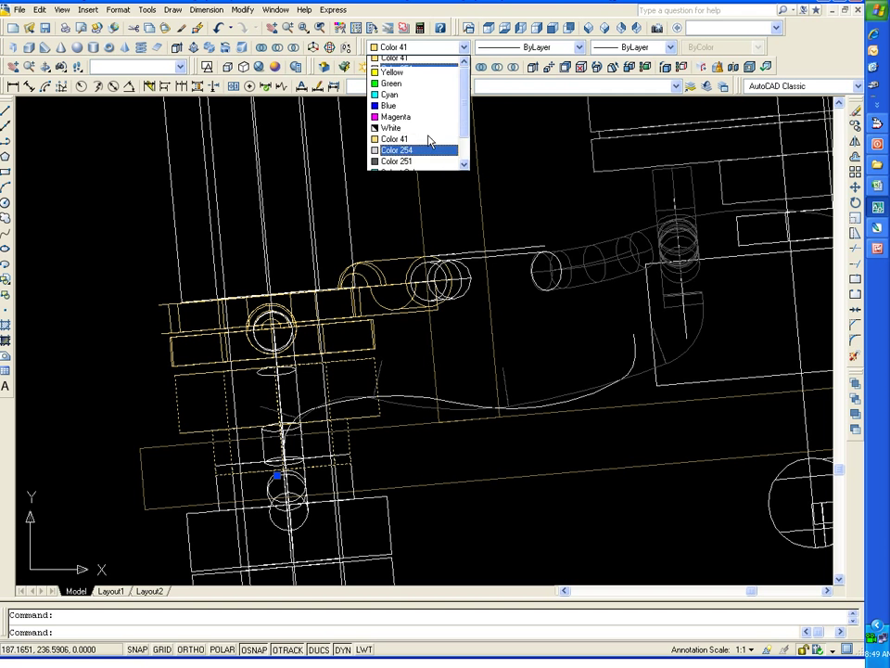
pyautogui.scroll(1, 433, 139)
pyautogui.click(431, 161)
pyautogui.rightClick(70, 254)
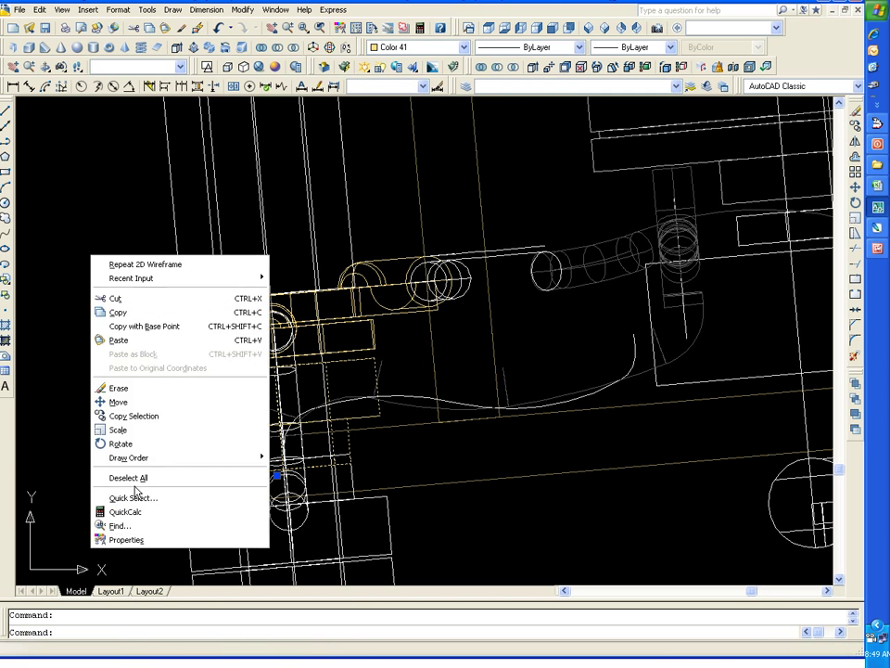
pyautogui.click(121, 478)
# Recentre the machine, pick the stray small circle by the coil, and pan to the lower rollers.
pyautogui.moveTo(700, 232); pyautogui.dragTo(708, 202, button='middle')
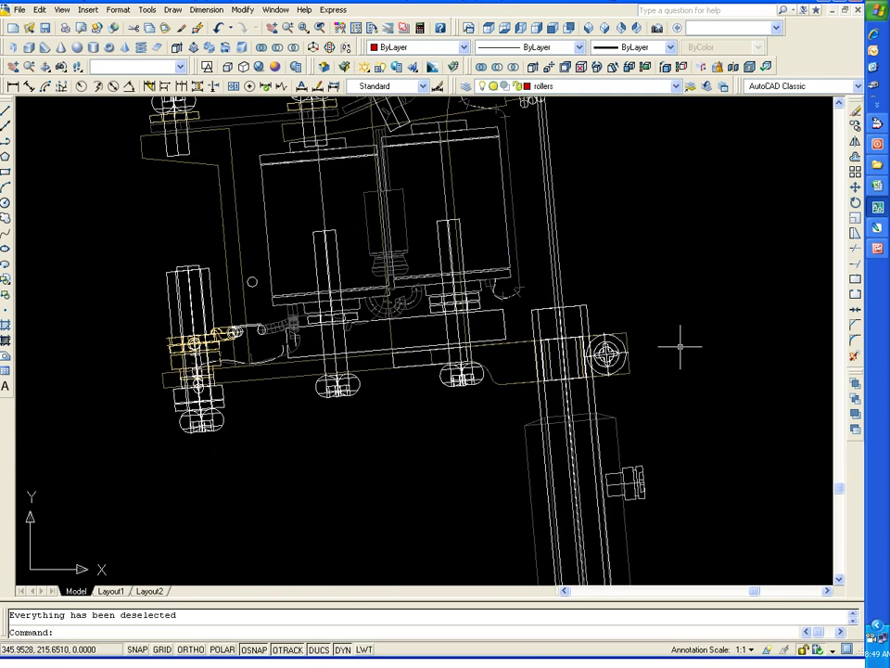
pyautogui.scroll(-1, 691, 348)
pyautogui.scroll(-3, 686, 354)
pyautogui.scroll(4, 649, 341)
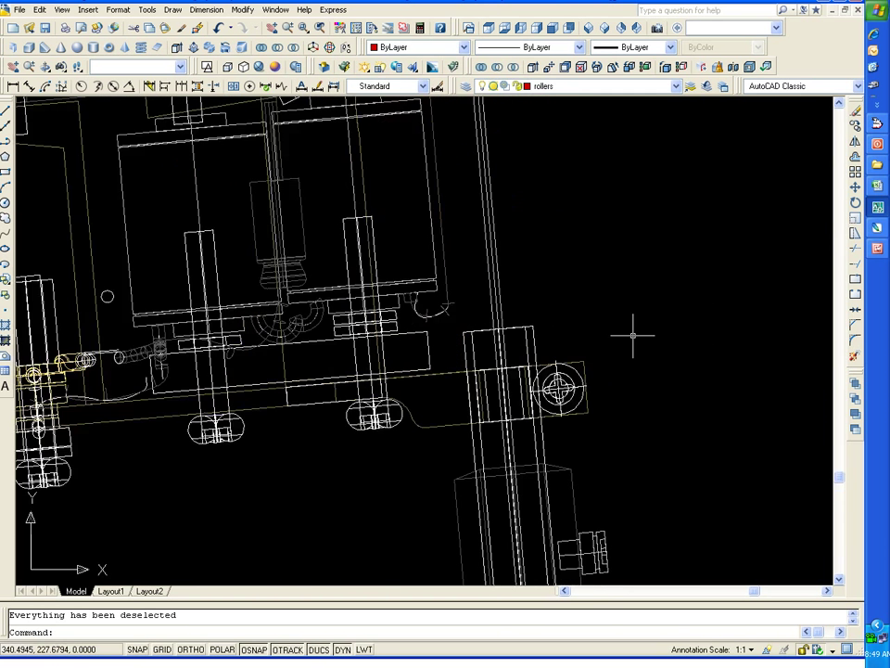
pyautogui.scroll(-2, 636, 334)
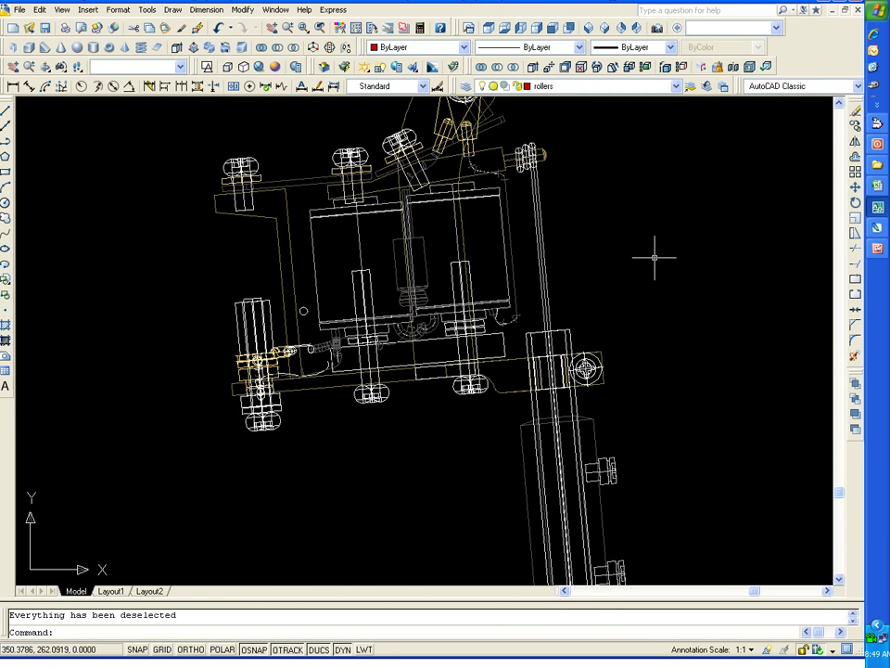
pyautogui.moveTo(629, 228); pyautogui.dragTo(495, 282, button='middle')
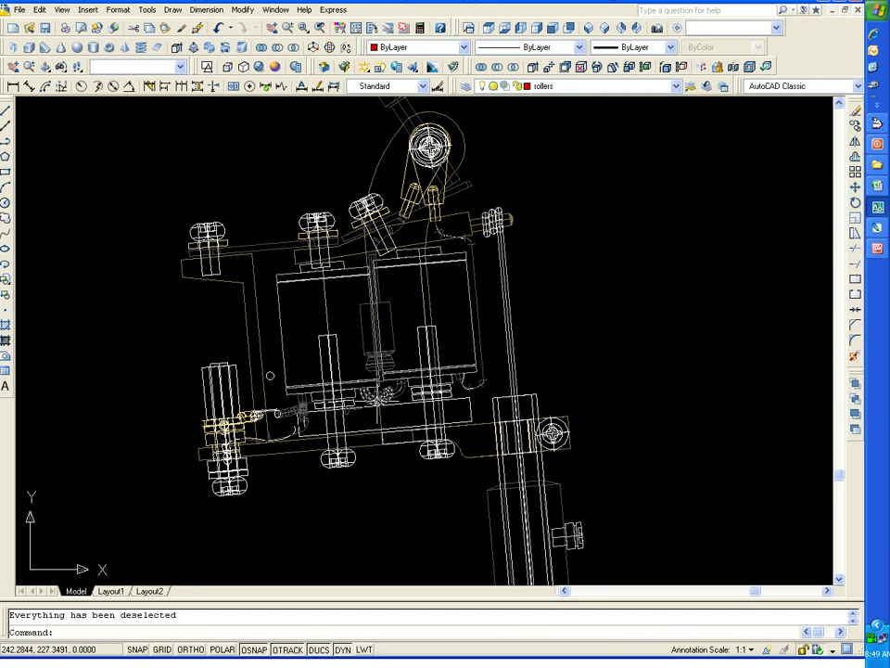
pyautogui.scroll(3, 262, 393)
pyautogui.click(285, 340)
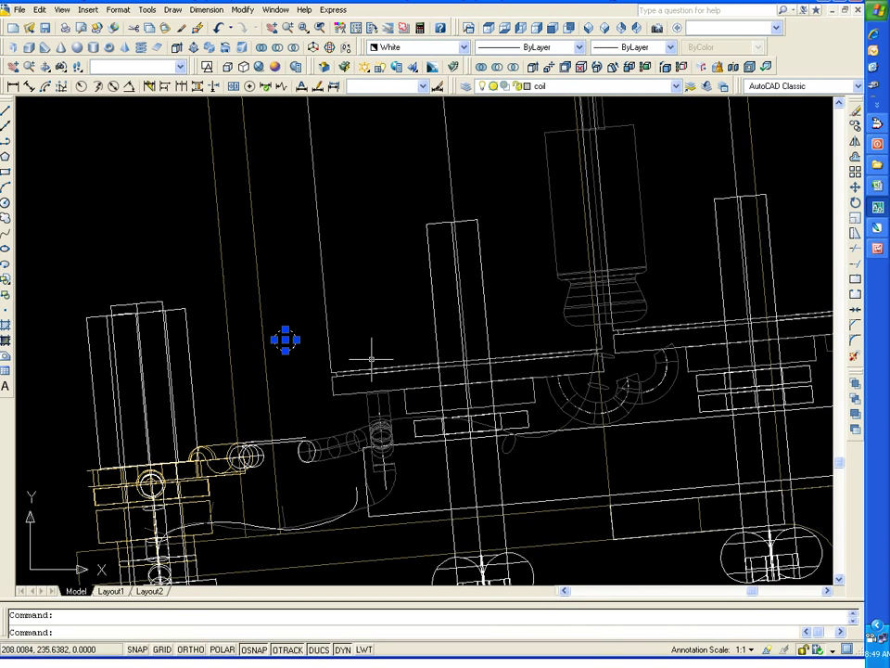
pyautogui.scroll(-3, 372, 358)
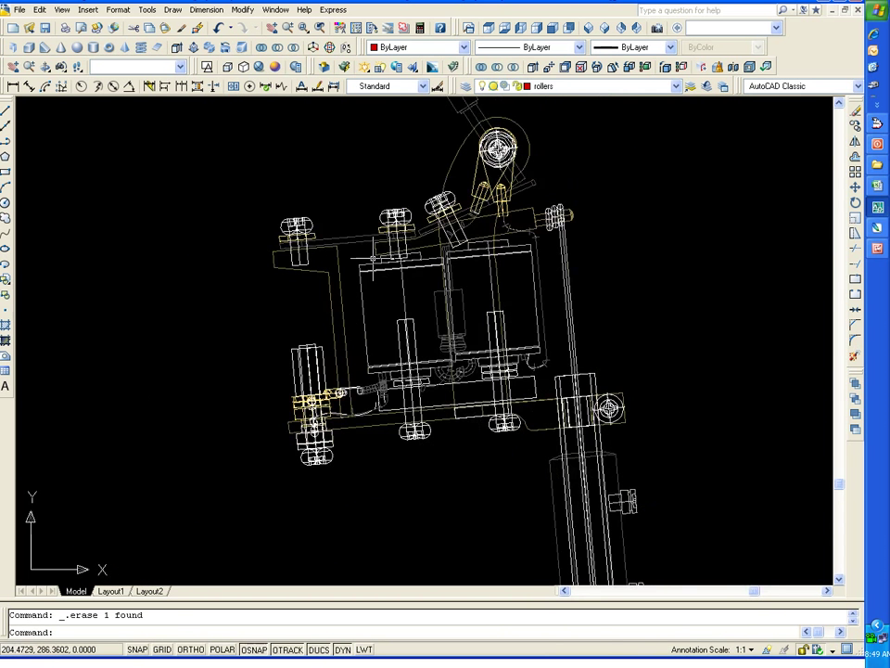
pyautogui.scroll(1, 457, 473)
pyautogui.moveTo(567, 468)
pyautogui.mouseDown(button='middle')
pyautogui.moveTo(427, 432)
pyautogui.moveTo(471, 408)
pyautogui.mouseUp(button='middle')
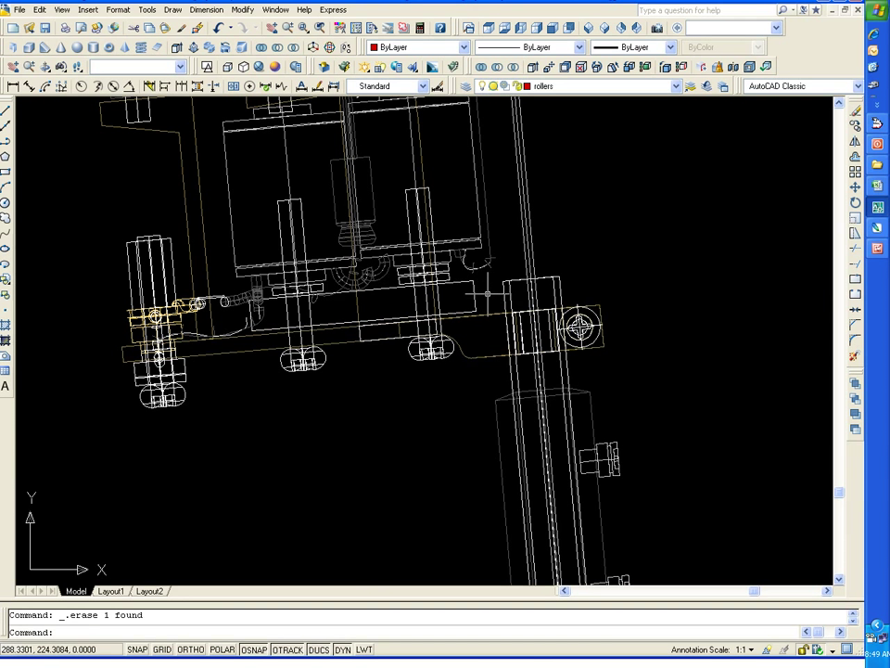
# Set the slanted armature bar's colour to ByLayer and deselect it.
pyautogui.click(478, 290)
pyautogui.click(466, 292)
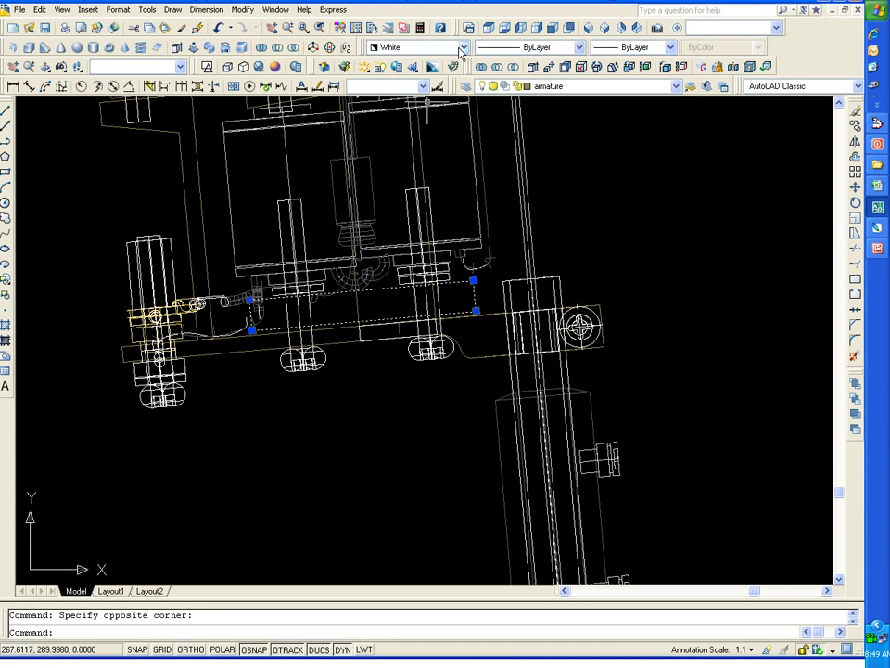
pyautogui.click(462, 47)
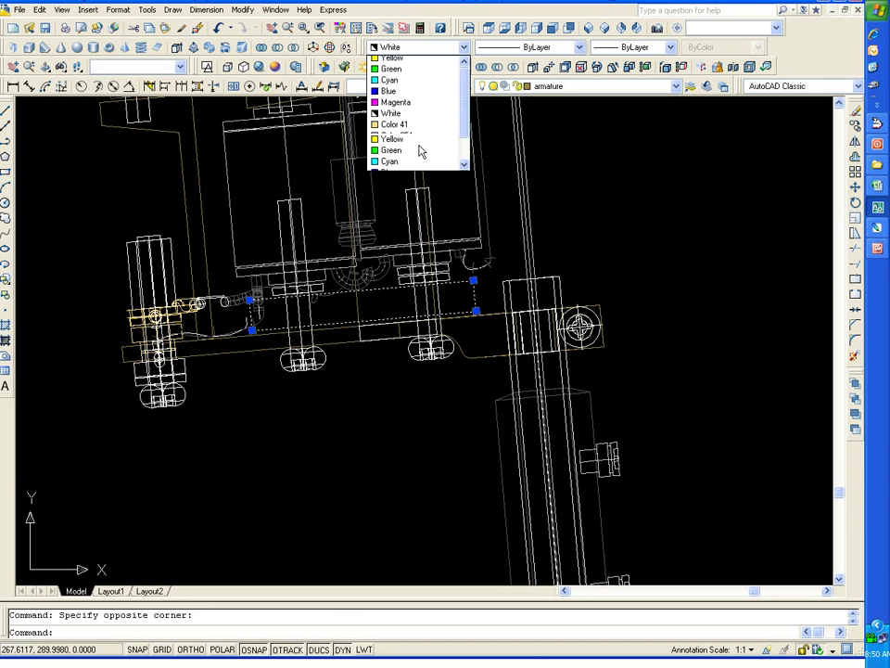
pyautogui.scroll(1, 418, 144)
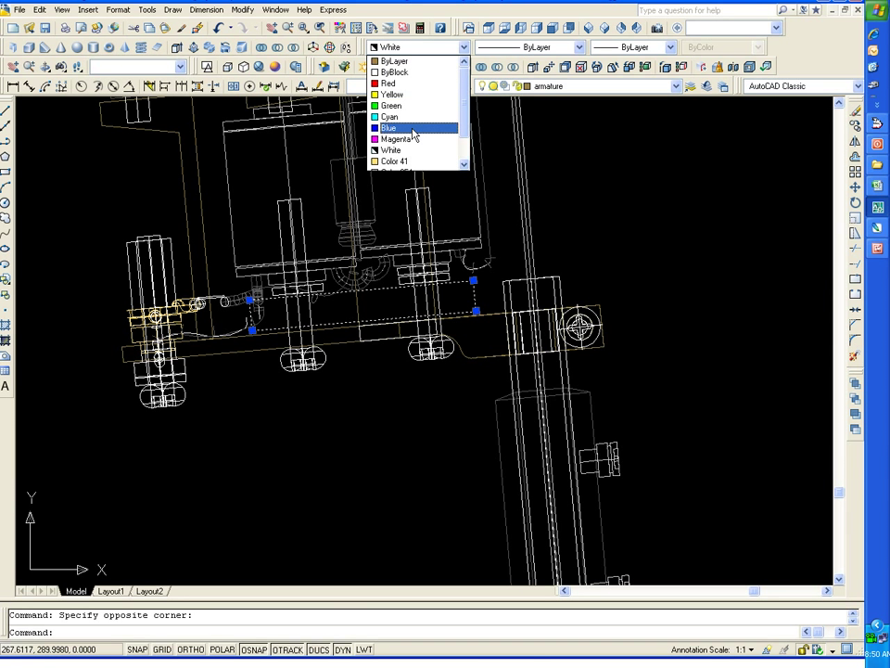
pyautogui.click(421, 62)
pyautogui.rightClick(564, 188)
pyautogui.click(600, 410)
# Window-select the two washers on the armature posts.
pyautogui.scroll(5, 404, 279)
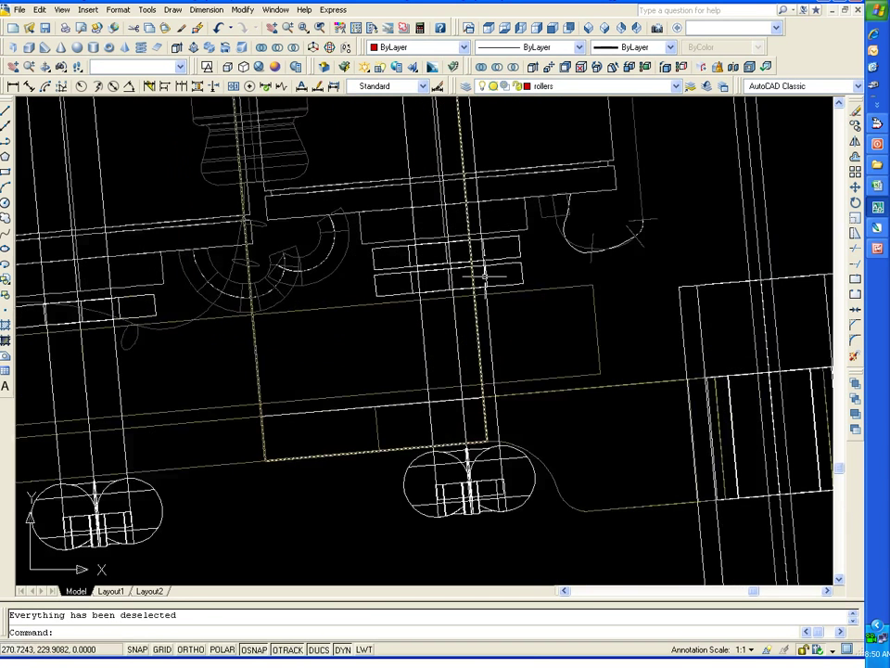
pyautogui.click(519, 274)
pyautogui.click(380, 191)
pyautogui.scroll(-3, 510, 287)
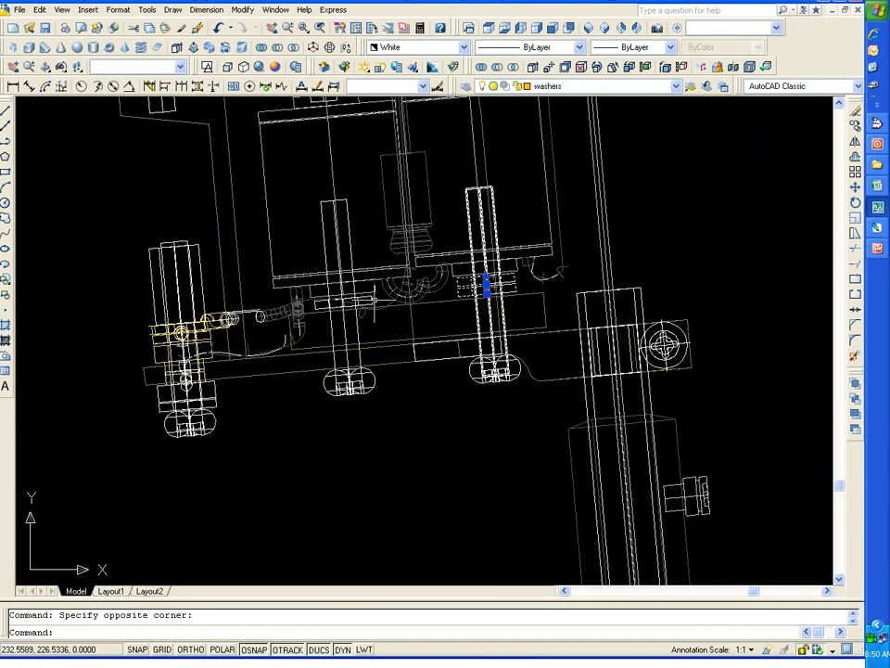
pyautogui.scroll(1, 347, 279)
pyautogui.scroll(2, 381, 295)
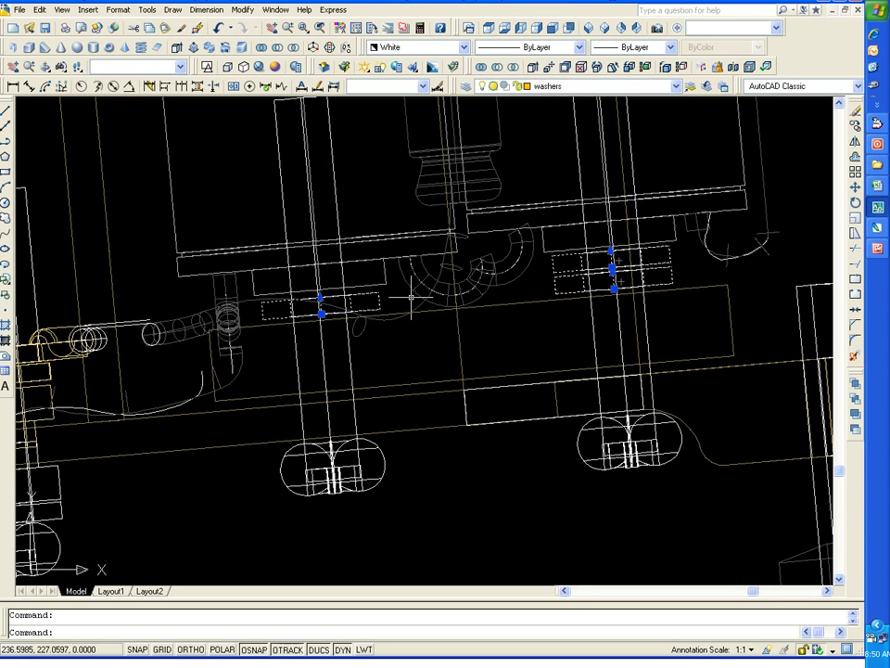
pyautogui.scroll(-5, 408, 295)
# Switch the washers' colour from ByBlock to ByLayer and clear the selection.
pyautogui.click(463, 46)
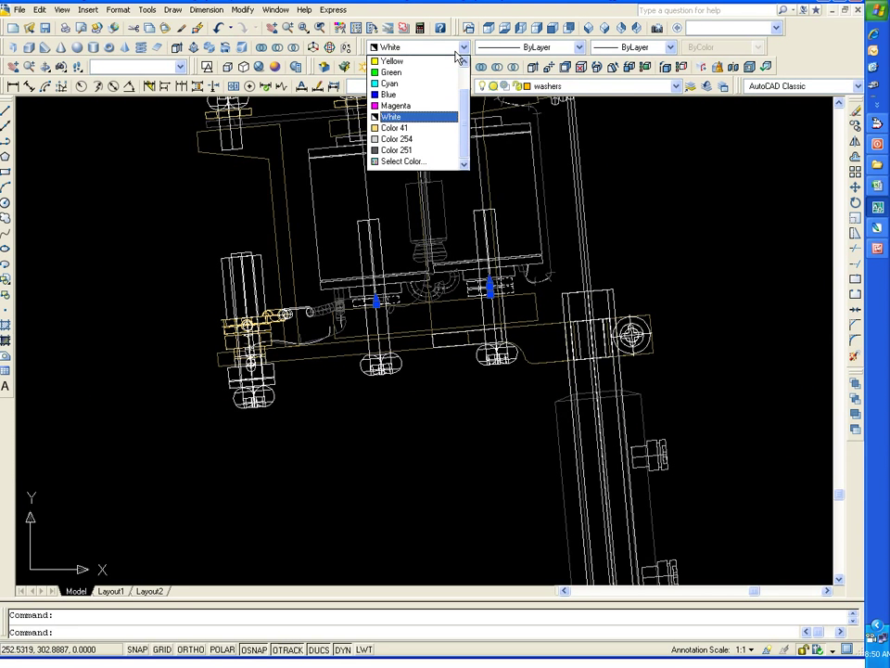
pyautogui.scroll(1, 450, 91)
pyautogui.scroll(1, 449, 91)
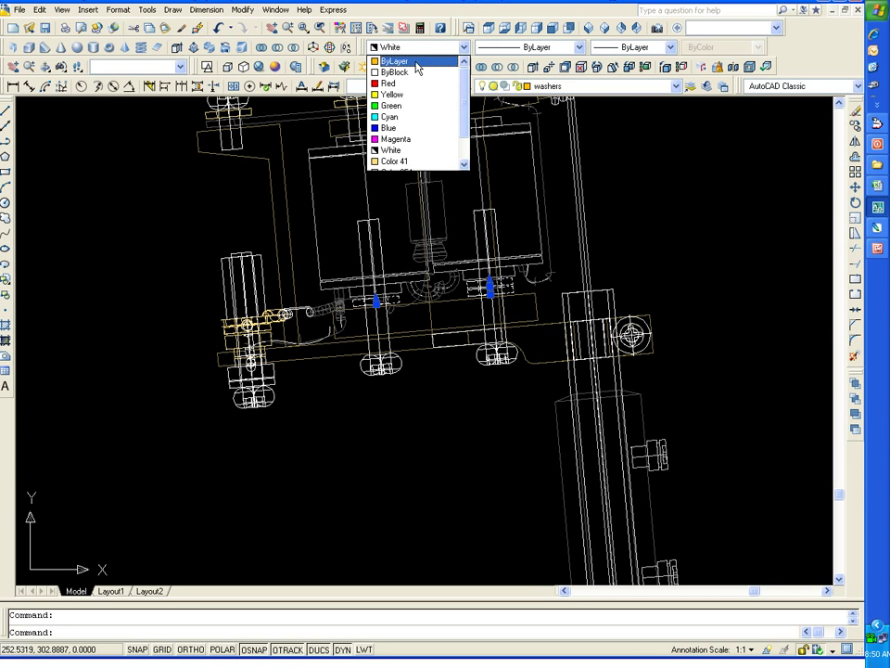
pyautogui.click(408, 71)
pyautogui.click(426, 46)
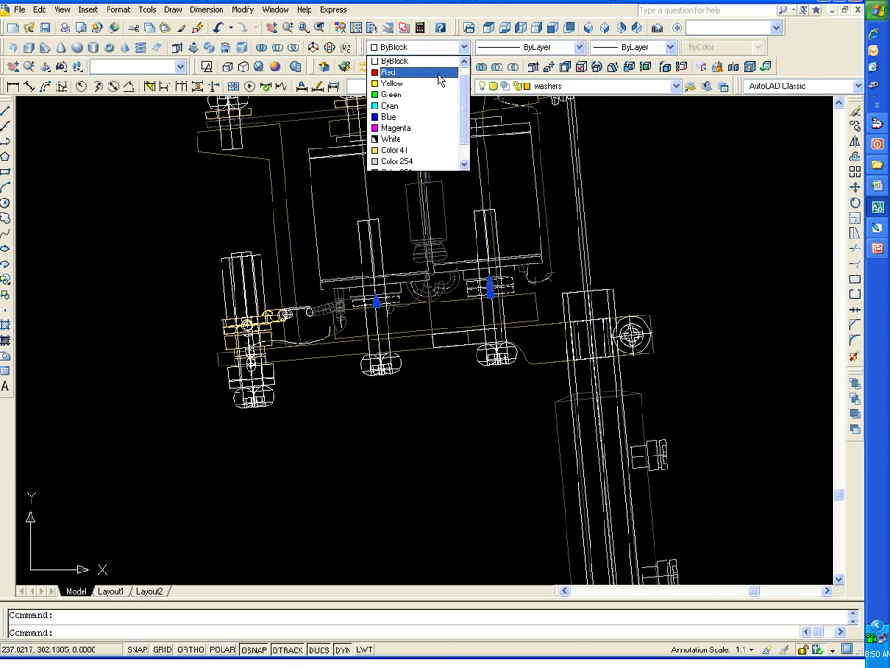
pyautogui.scroll(1, 439, 78)
pyautogui.click(430, 61)
pyautogui.rightClick(677, 192)
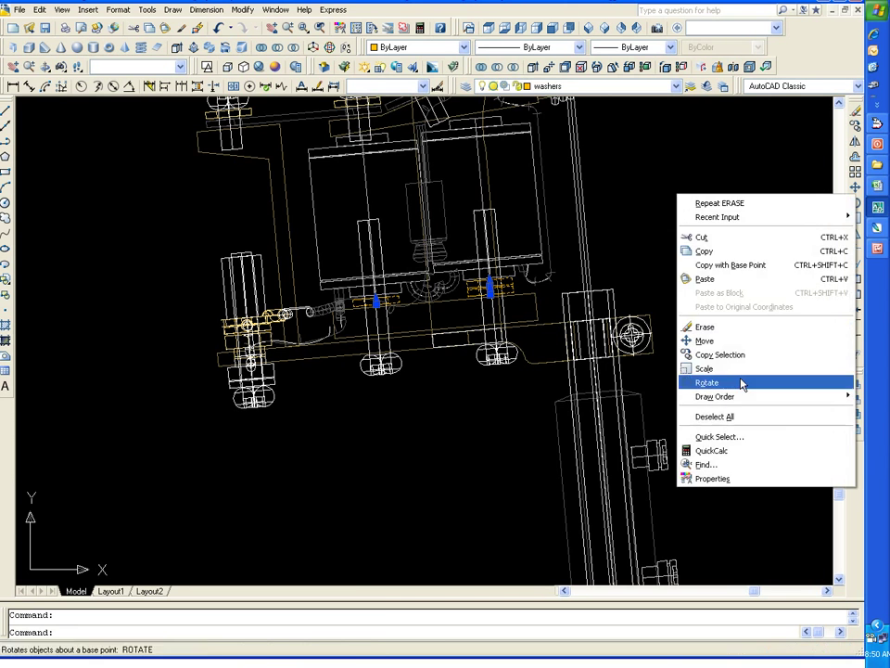
pyautogui.click(729, 417)
pyautogui.scroll(2, 720, 401)
# Centre the whole machine and orbit it toward a tilted side view.
pyautogui.scroll(-2, 649, 306)
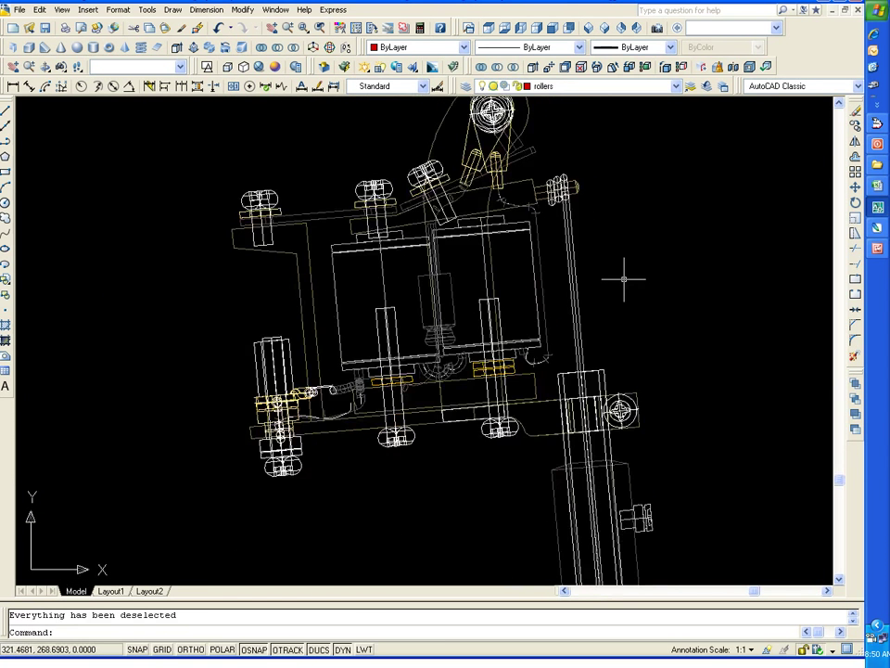
pyautogui.scroll(-1, 628, 278)
pyautogui.moveTo(628, 280); pyautogui.dragTo(557, 249, button='middle')
pyautogui.scroll(1, 546, 232)
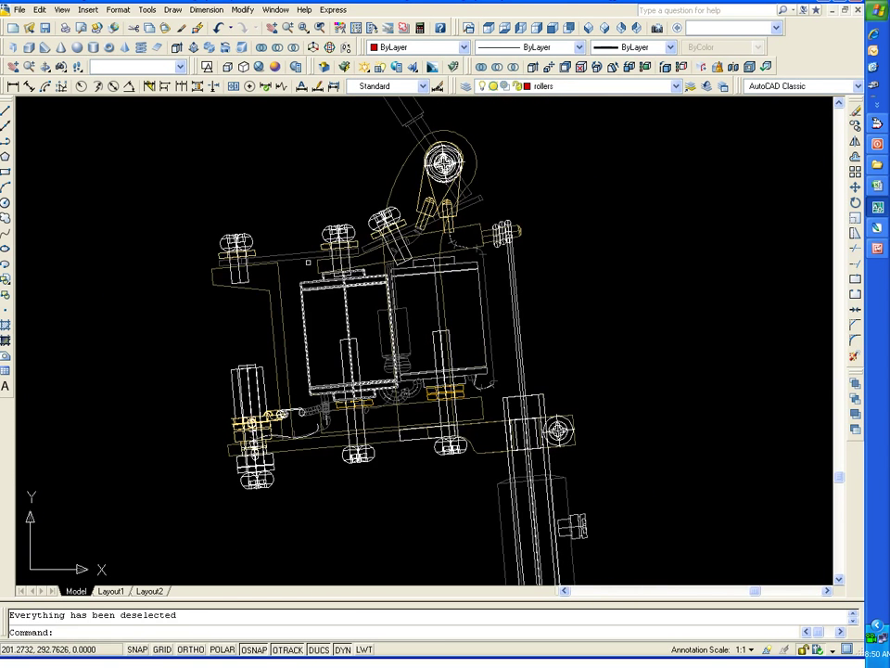
pyautogui.scroll(2, 297, 260)
pyautogui.scroll(-2, 394, 215)
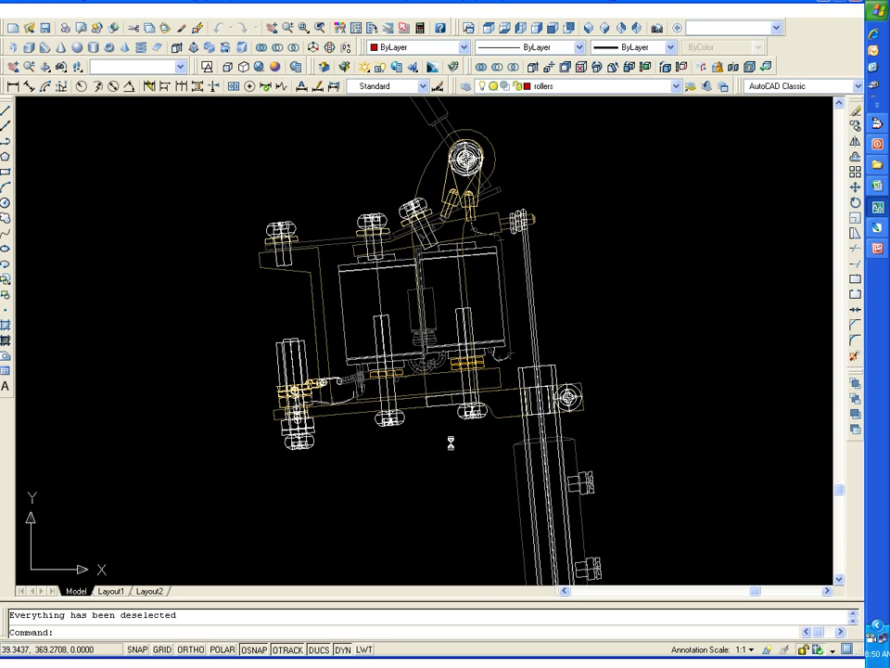
pyautogui.moveTo(423, 447)
pyautogui.keyDown('shift'); pyautogui.mouseDown(button='middle')
pyautogui.moveTo(441, 437)
pyautogui.moveTo(471, 442)
pyautogui.moveTo(432, 437)
pyautogui.moveTo(500, 343)
pyautogui.moveTo(483, 382)
pyautogui.moveTo(434, 397)
pyautogui.moveTo(450, 345)
pyautogui.mouseUp(button='middle'); pyautogui.keyUp('shift')
pyautogui.scroll(3, 454, 326)
pyautogui.moveTo(494, 291)
pyautogui.keyDown('shift'); pyautogui.mouseDown(button='middle')
pyautogui.moveTo(471, 378)
pyautogui.moveTo(385, 443)
pyautogui.moveTo(380, 432)
pyautogui.moveTo(537, 449)
pyautogui.moveTo(554, 435)
pyautogui.mouseUp(button='middle'); pyautogui.keyUp('shift')
# Exit 3D Orbit and set the flat armature block near the base to ByLayer.
pyautogui.rightClick(555, 435)
pyautogui.click(574, 442)
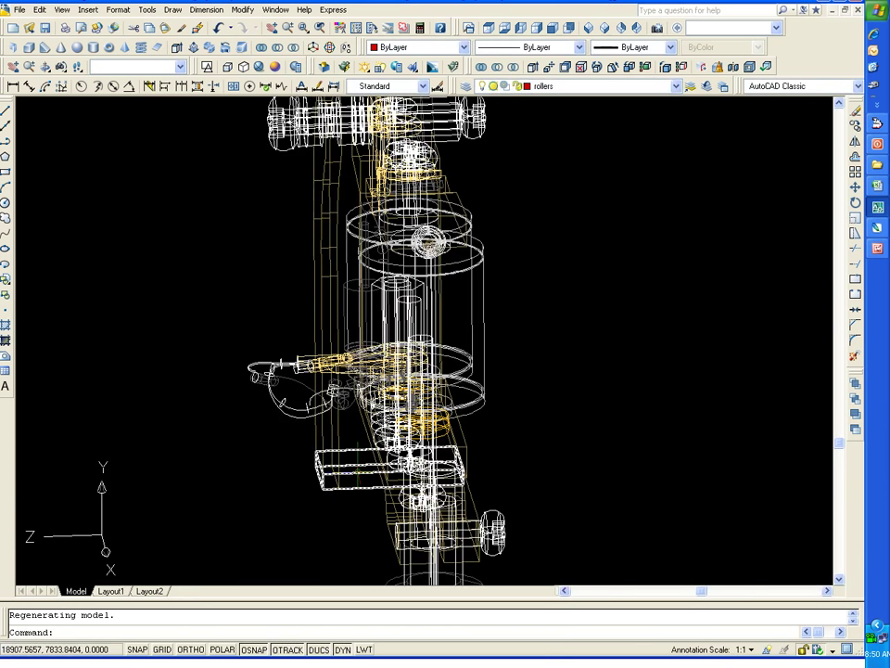
pyautogui.click(464, 47)
pyautogui.scroll(1, 453, 71)
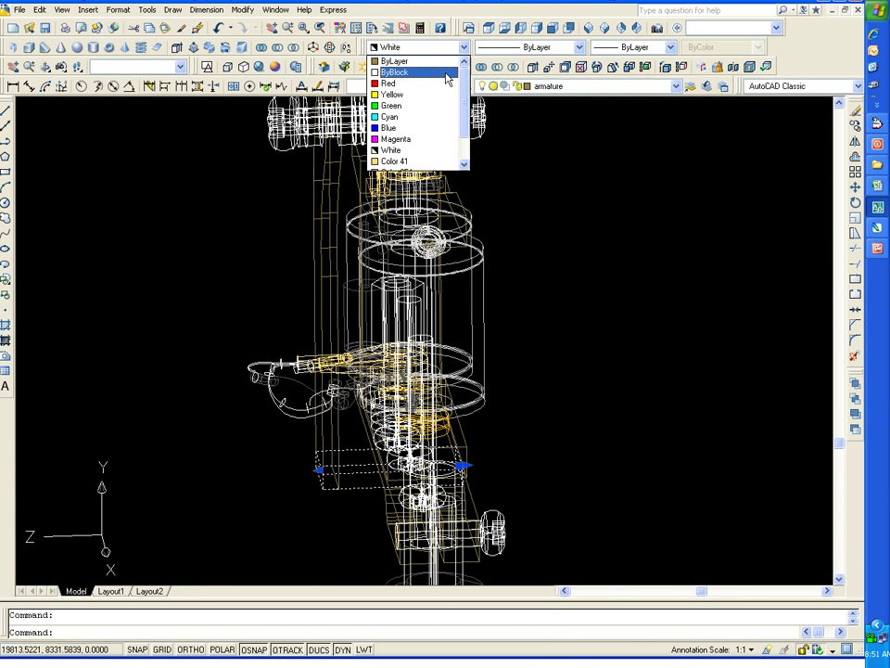
pyautogui.click(436, 59)
pyautogui.rightClick(656, 266)
pyautogui.click(712, 483)
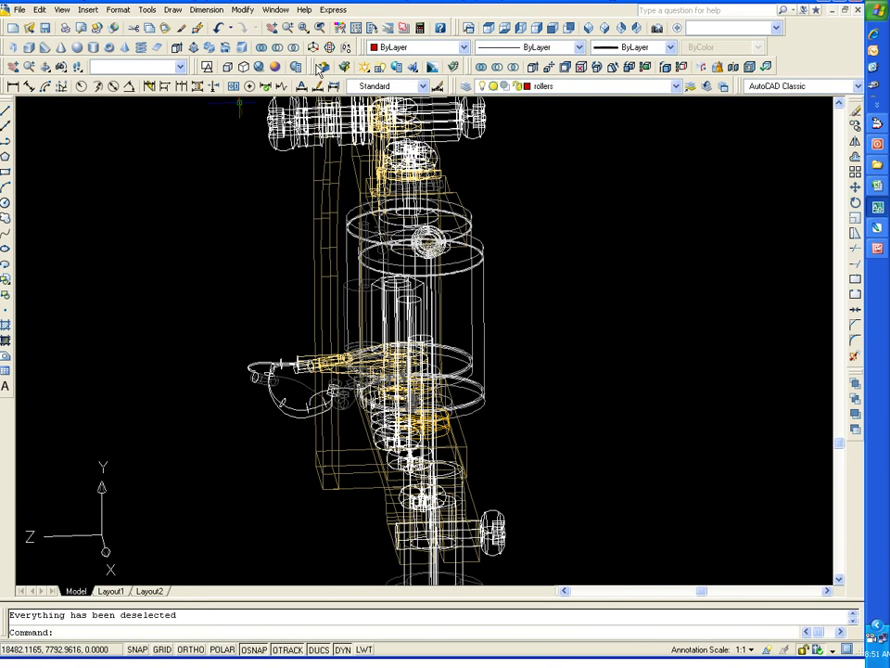
pyautogui.click(44, 66)
# Orbit to look along the machine's length and colour the curved coil wire Color 251.
pyautogui.moveTo(579, 356)
pyautogui.mouseDown()
pyautogui.moveTo(362, 399)
pyautogui.moveTo(616, 417)
pyautogui.mouseUp()
pyautogui.rightClick(616, 417)
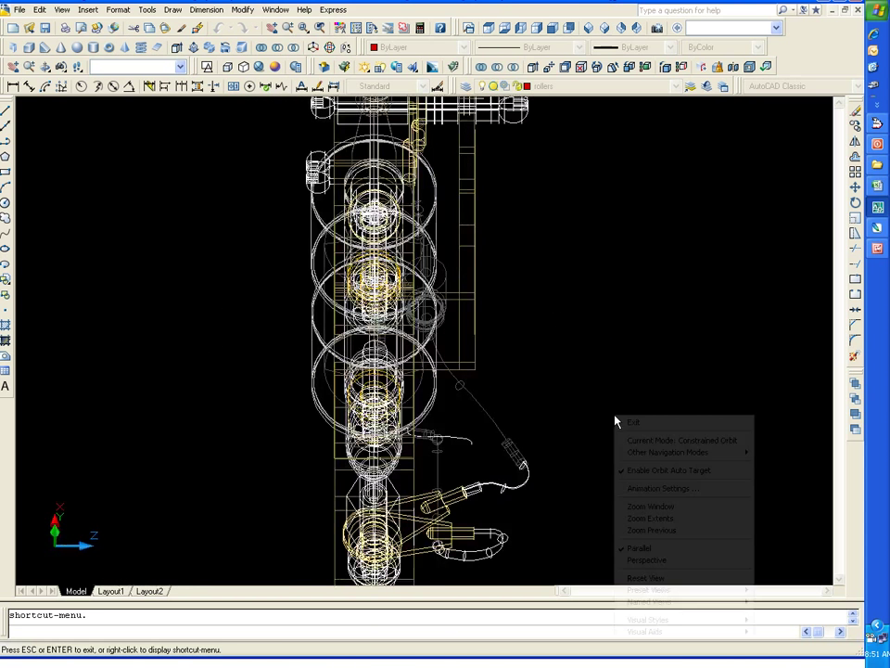
pyautogui.click(631, 422)
pyautogui.click(516, 483)
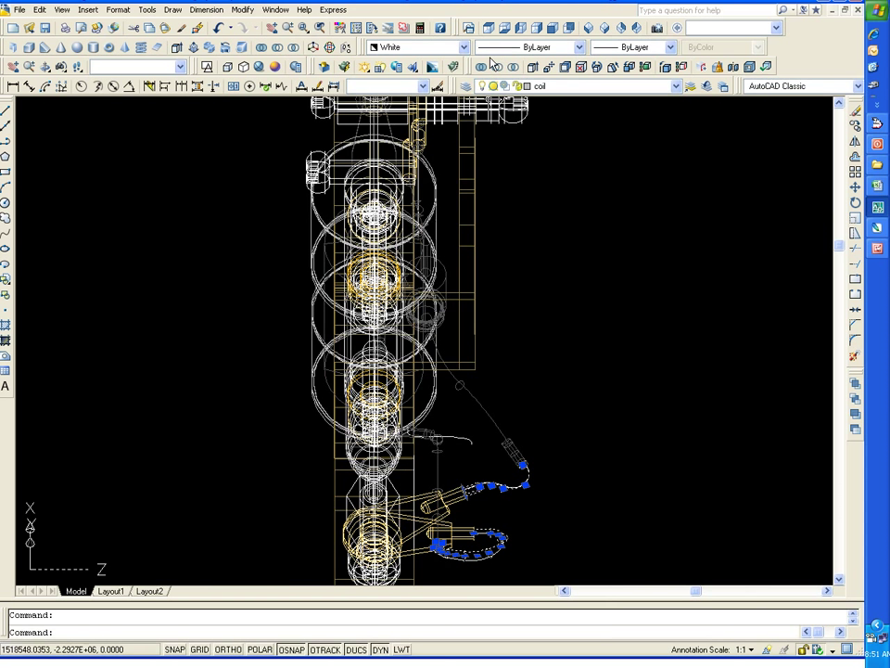
pyautogui.click(465, 46)
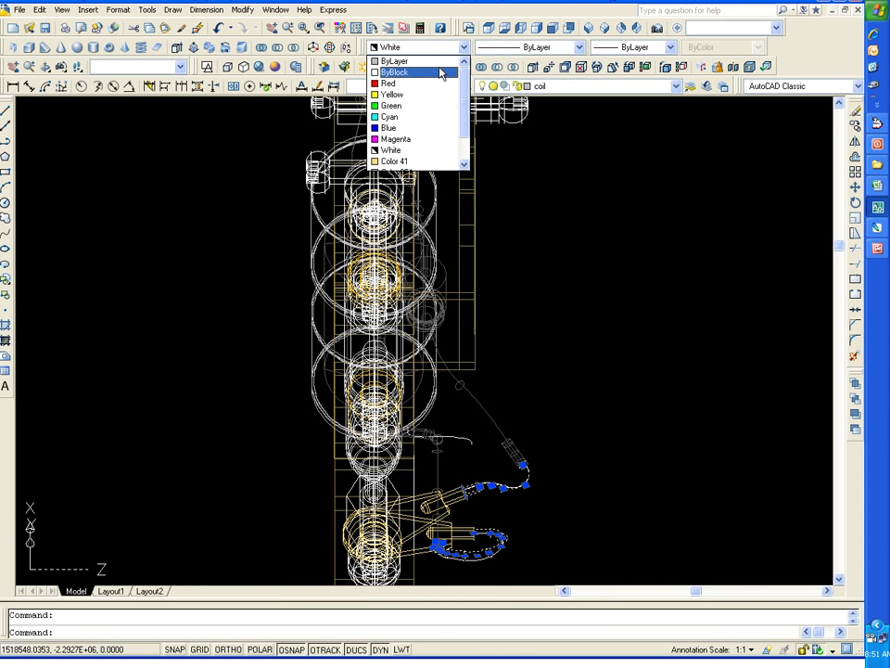
pyautogui.scroll(-1, 452, 112)
pyautogui.click(451, 139)
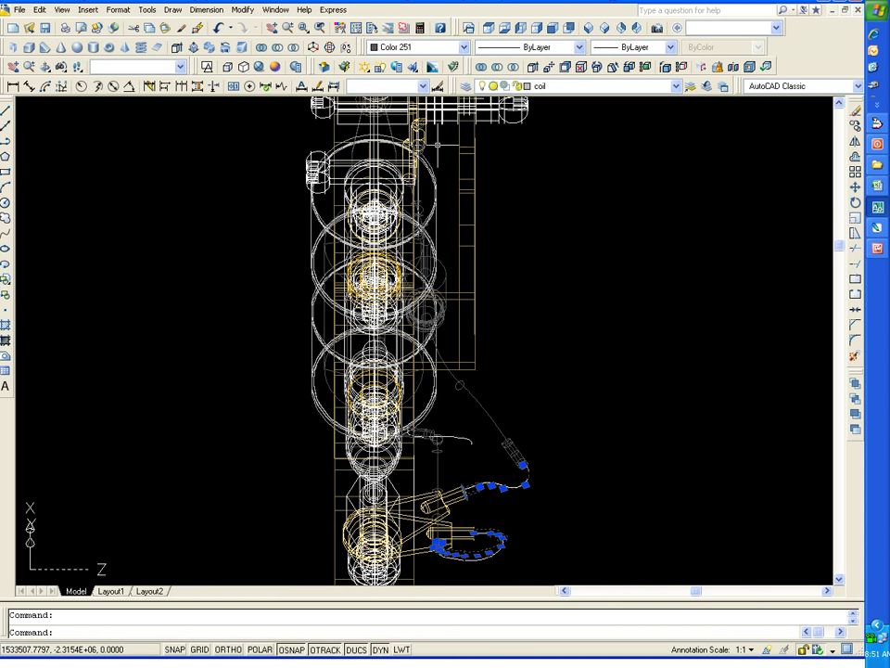
pyautogui.rightClick(664, 246)
pyautogui.click(686, 462)
pyautogui.scroll(5, 565, 513)
# Delete the curved coil wire and two small leftover curves near the lower hook.
pyautogui.scroll(3, 454, 433)
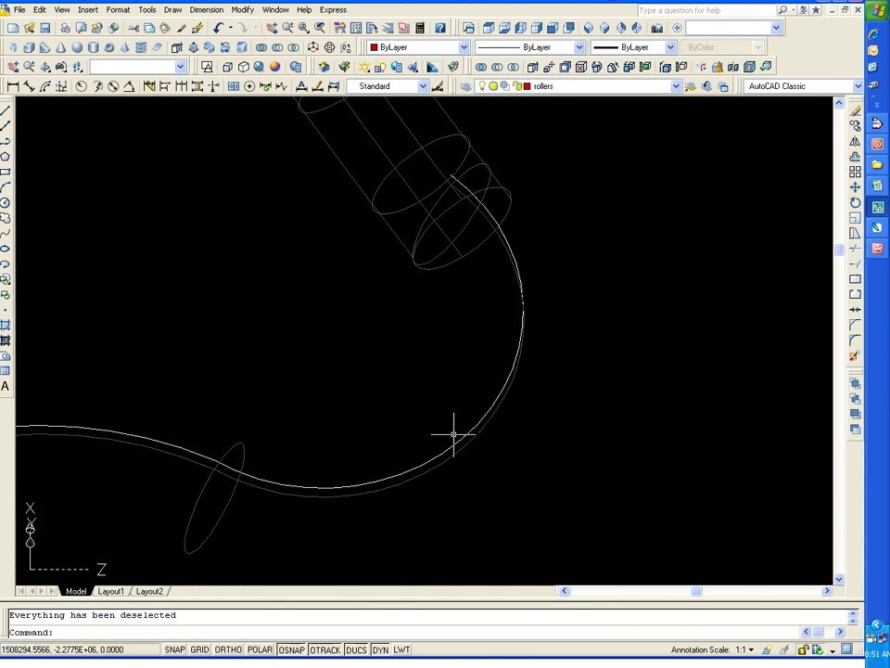
pyautogui.click(483, 412)
pyautogui.scroll(-6, 484, 411)
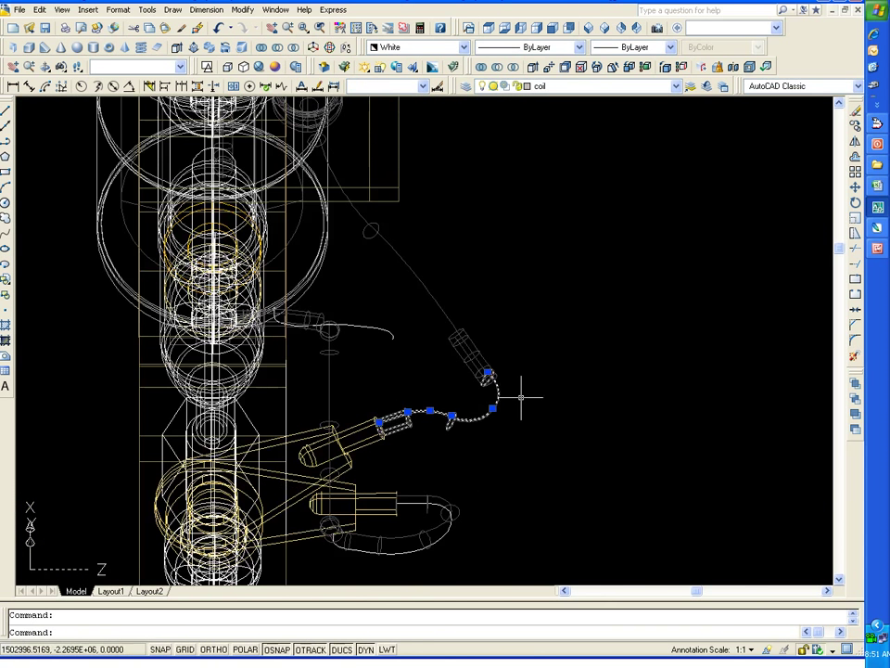
pyautogui.press('Delete')
pyautogui.scroll(3, 397, 338)
pyautogui.click(397, 335)
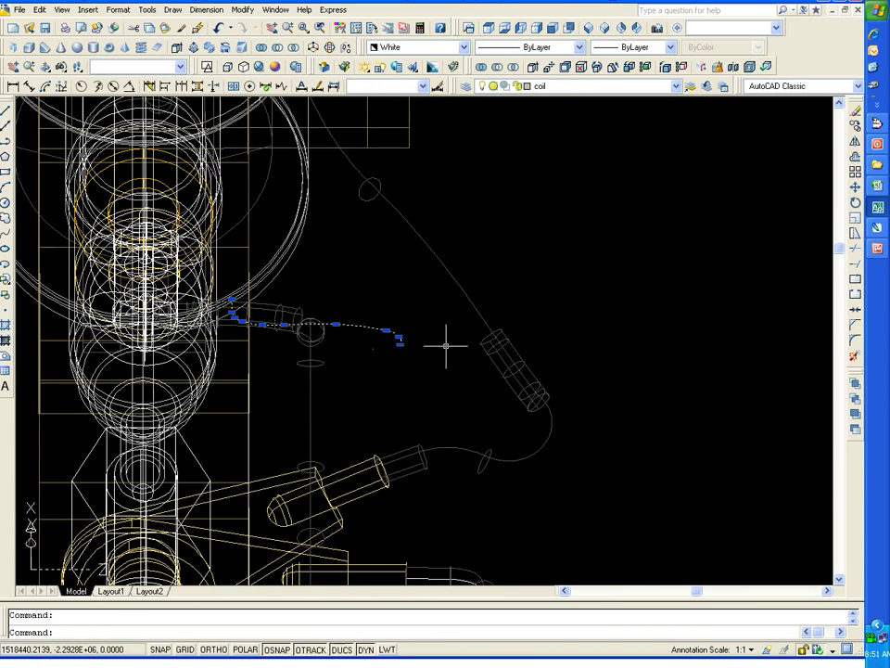
pyautogui.press('Delete')
pyautogui.scroll(-8, 447, 348)
pyautogui.scroll(2, 465, 421)
pyautogui.scroll(4, 454, 417)
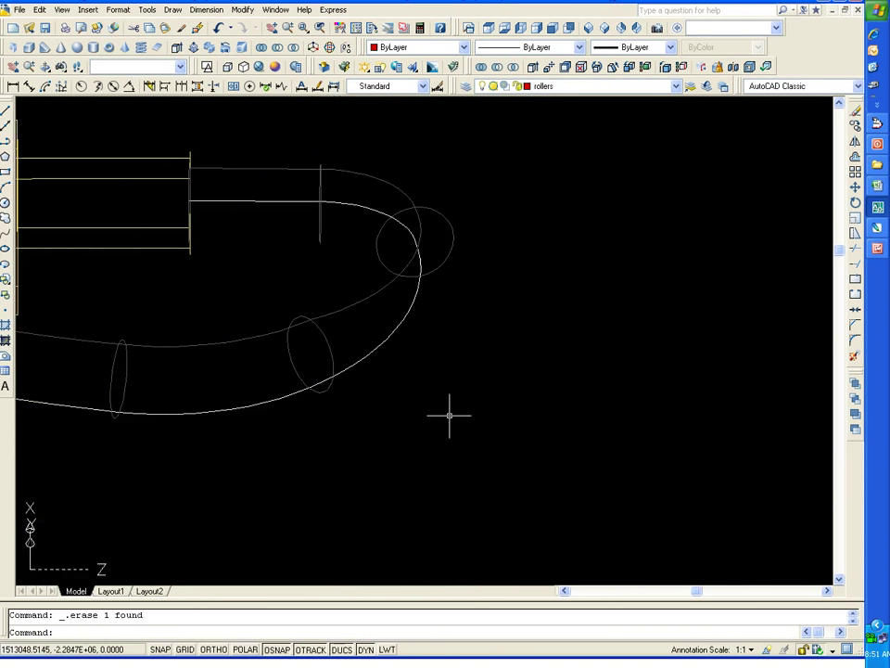
pyautogui.click(396, 332)
pyautogui.press('Delete')
pyautogui.scroll(-3, 438, 351)
pyautogui.scroll(-2, 506, 300)
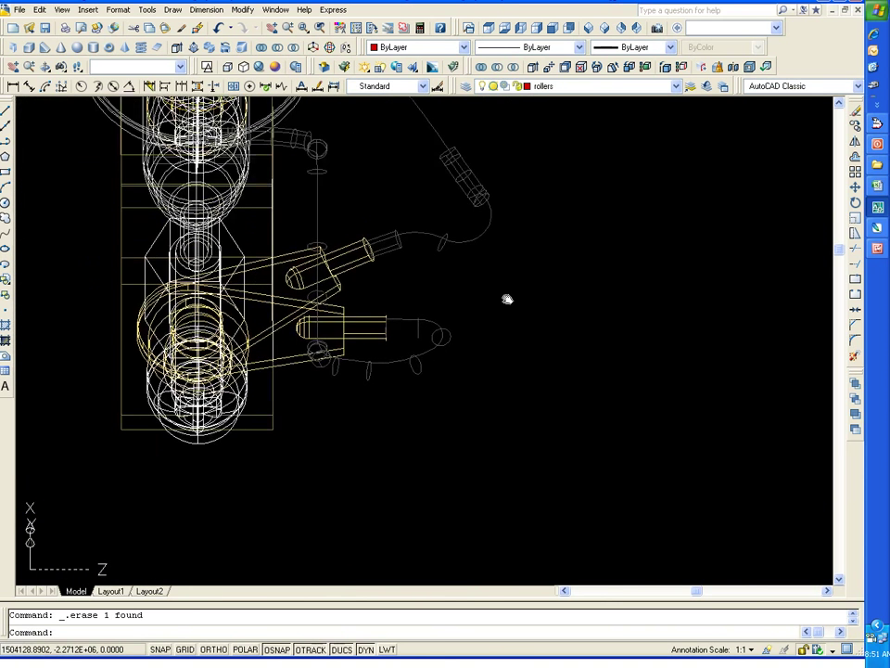
pyautogui.scroll(-2, 452, 470)
pyautogui.scroll(3, 411, 351)
pyautogui.scroll(2, 465, 334)
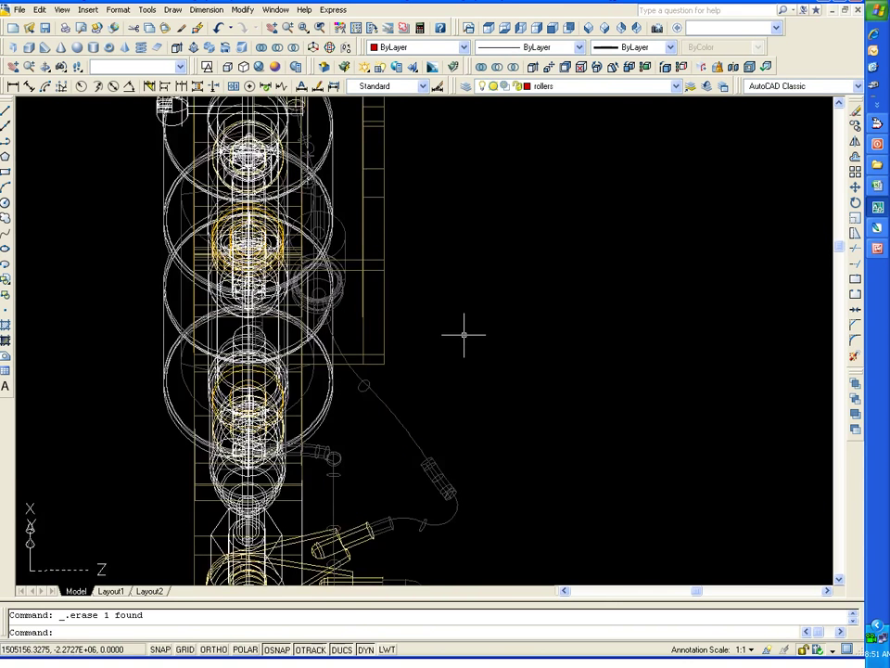
pyautogui.scroll(-6, 472, 364)
pyautogui.scroll(7, 471, 363)
pyautogui.scroll(-3, 385, 404)
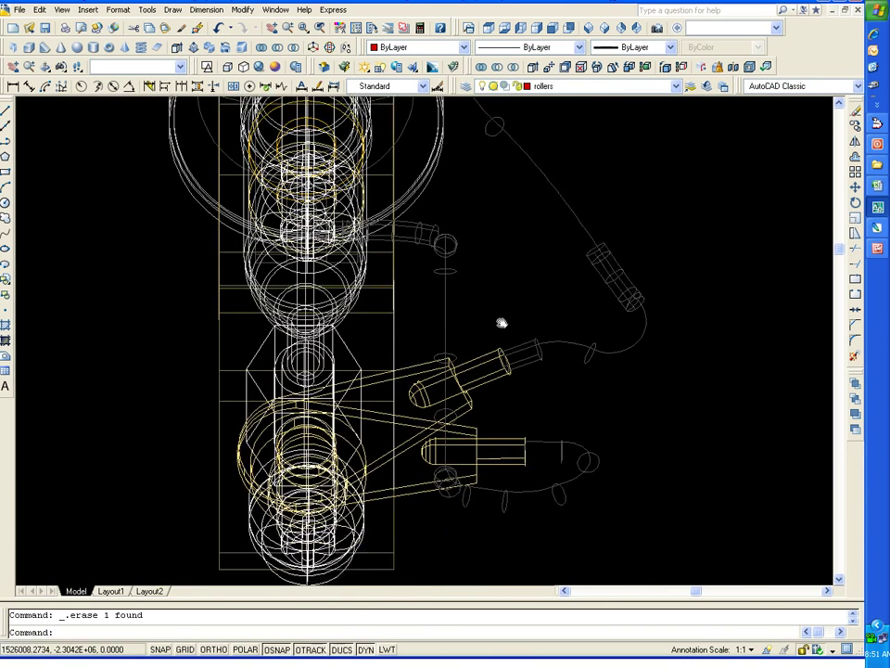
pyautogui.scroll(3, 502, 322)
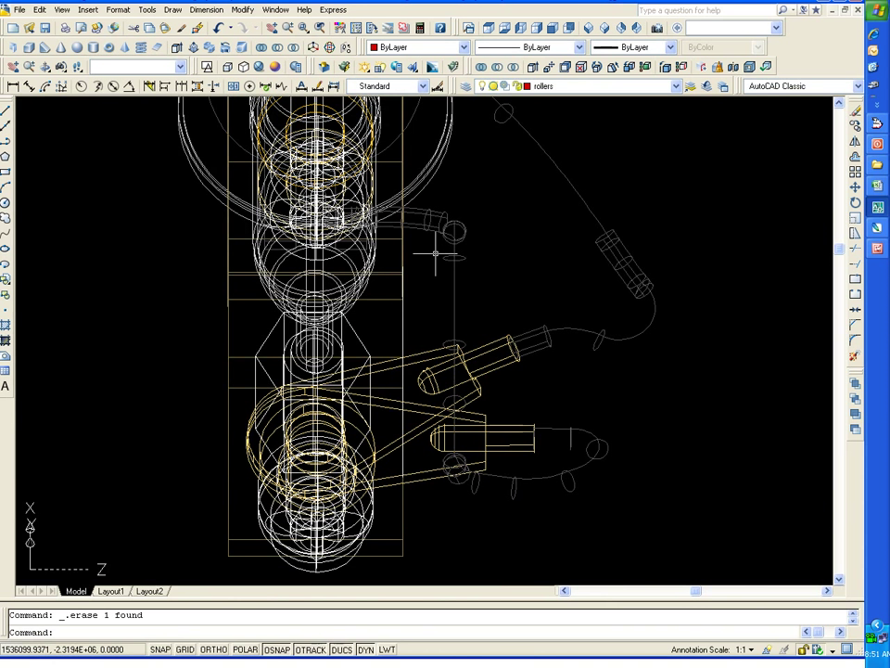
# Give the octagonal piece in the lower tube Color 254 and deselect it.
pyautogui.click(365, 347)
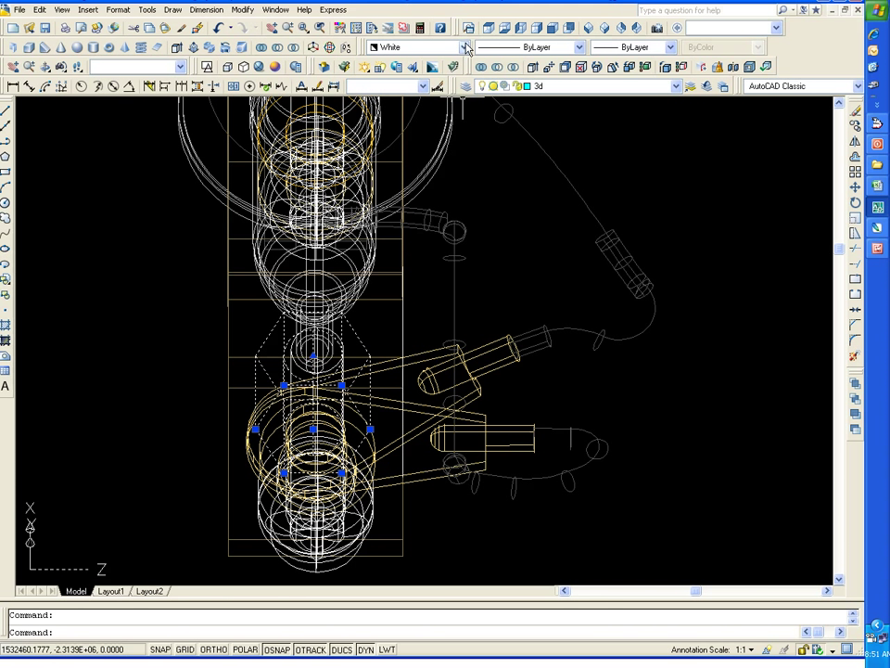
pyautogui.click(466, 48)
pyautogui.click(432, 149)
pyautogui.rightClick(630, 214)
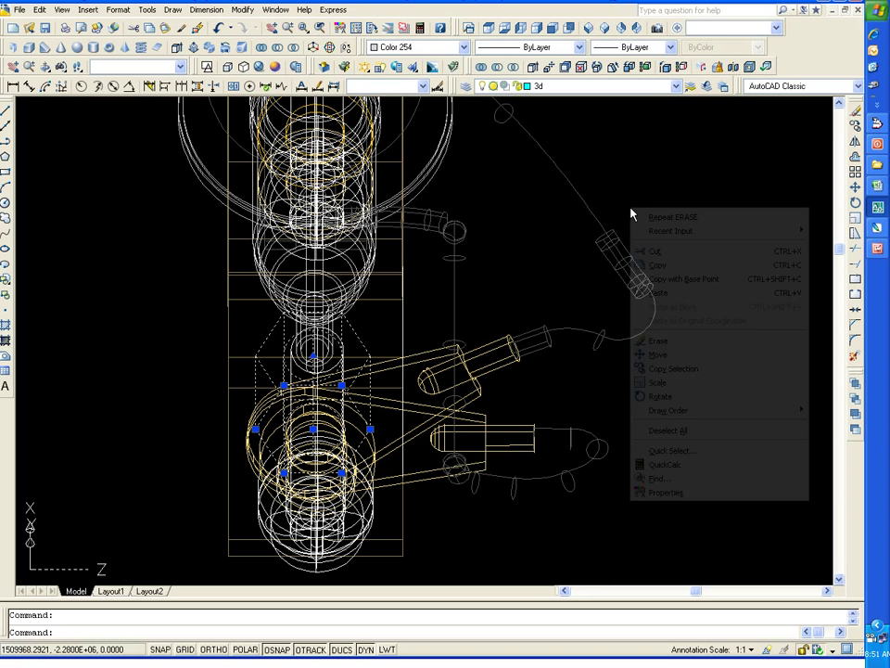
pyautogui.click(658, 430)
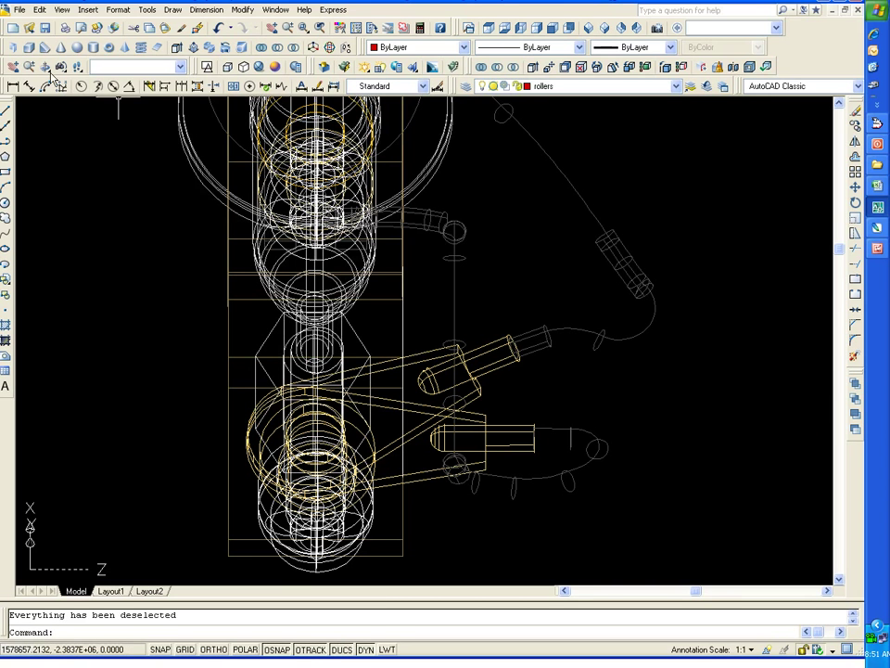
# Orbit the model to an isometric angle and leave 3D Orbit.
pyautogui.keyDown('shift'); pyautogui.moveTo(434, 378); pyautogui.dragTo(433, 350, button='middle'); pyautogui.keyUp('shift')
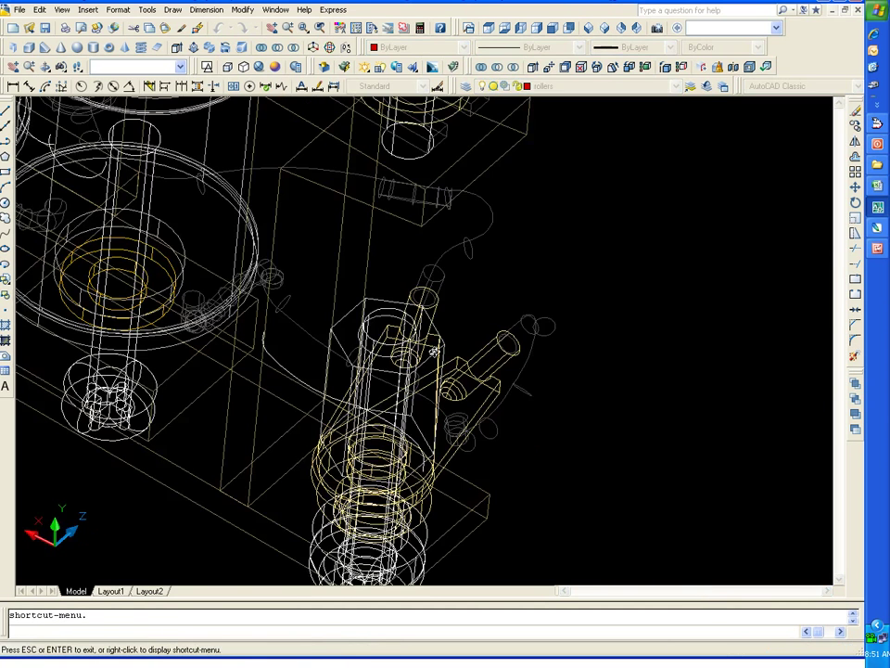
pyautogui.scroll(-3, 409, 387)
pyautogui.press('Escape')
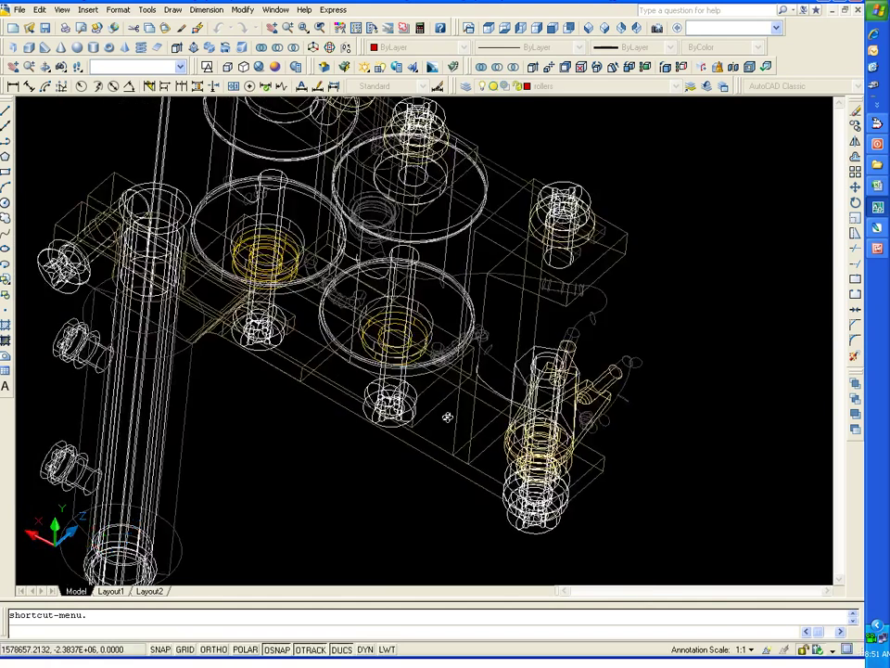
pyautogui.scroll(3, 445, 415)
pyautogui.moveTo(612, 390); pyautogui.dragTo(675, 346)
pyautogui.rightClick(675, 346)
pyautogui.click(705, 354)
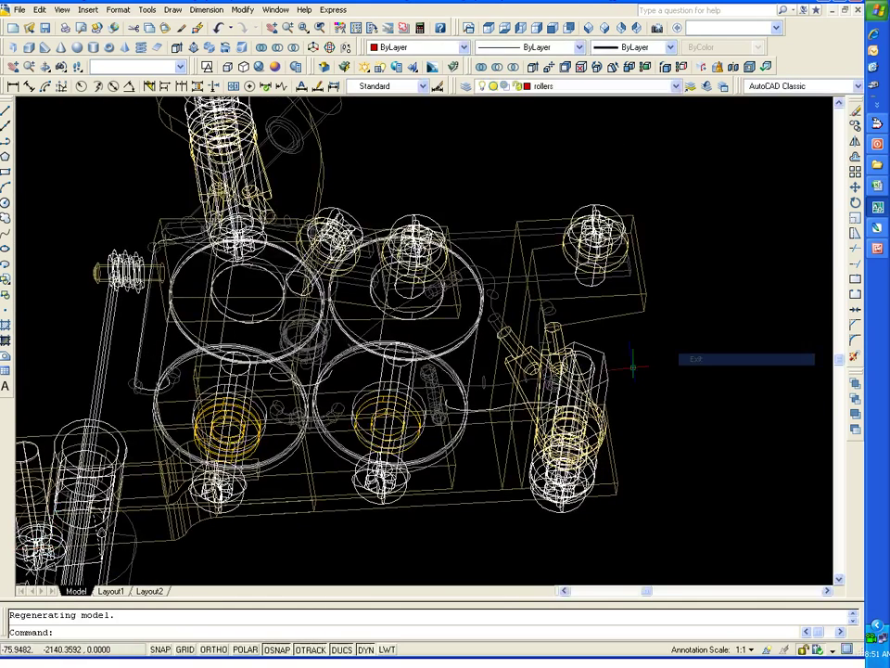
# Erase the dashed rail lying across the rollers and zoom out.
pyautogui.click(445, 409)
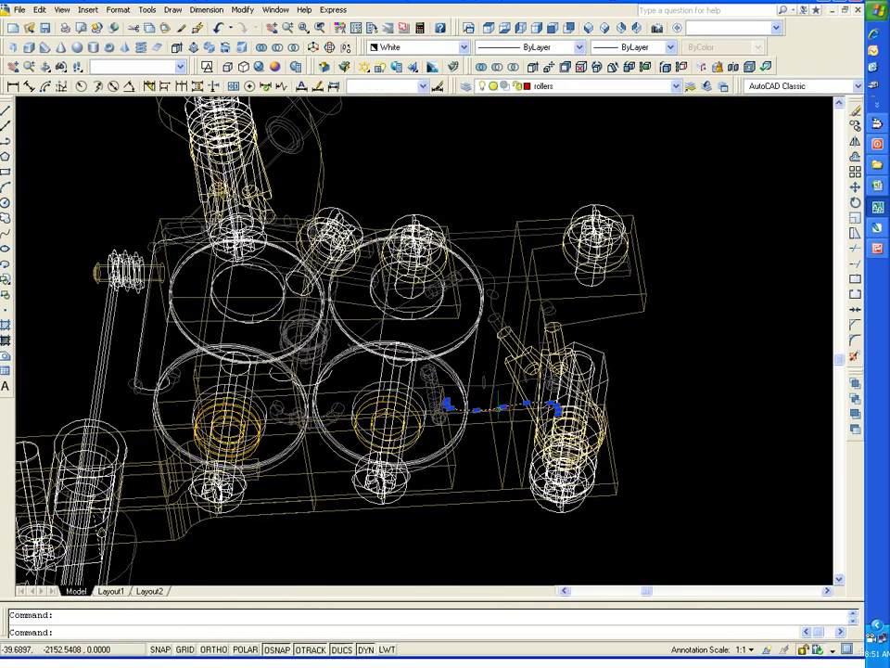
pyautogui.press('Delete')
pyautogui.scroll(-2, 464, 339)
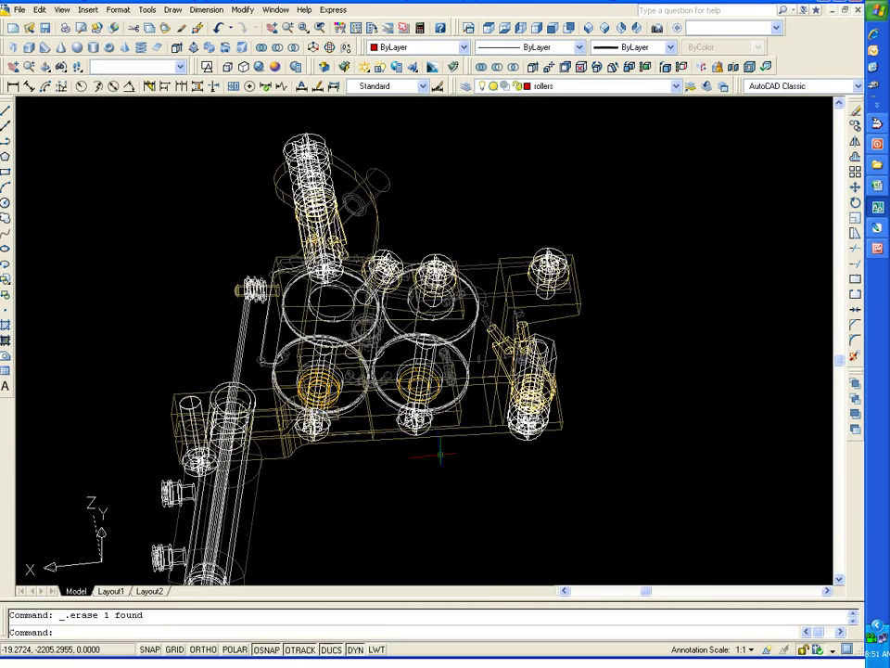
pyautogui.scroll(2, 440, 455)
pyautogui.scroll(2, 459, 441)
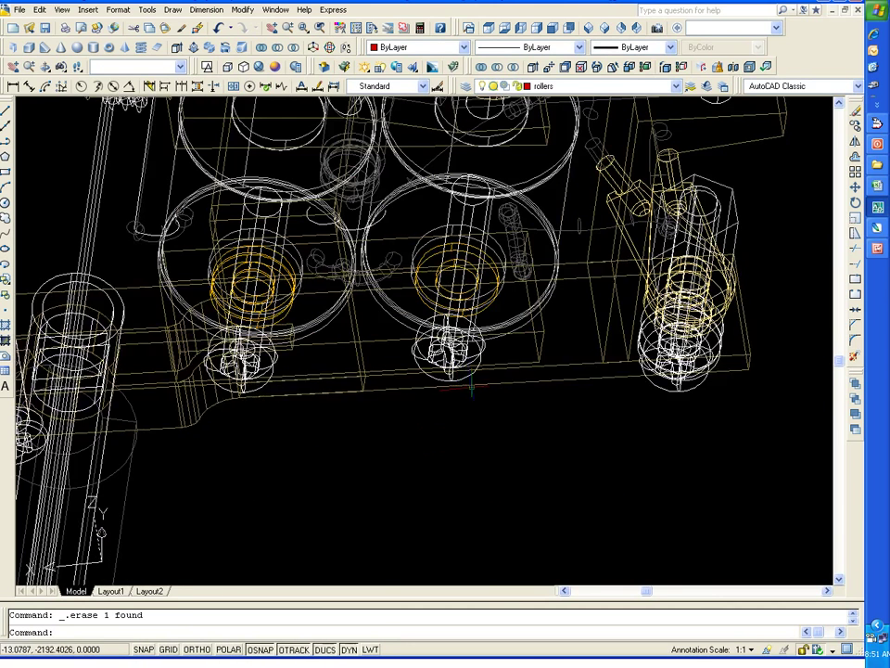
pyautogui.scroll(-2, 503, 132)
# Switch to the Realistic visual style and orbit to view the model from above.
pyautogui.click(263, 67)
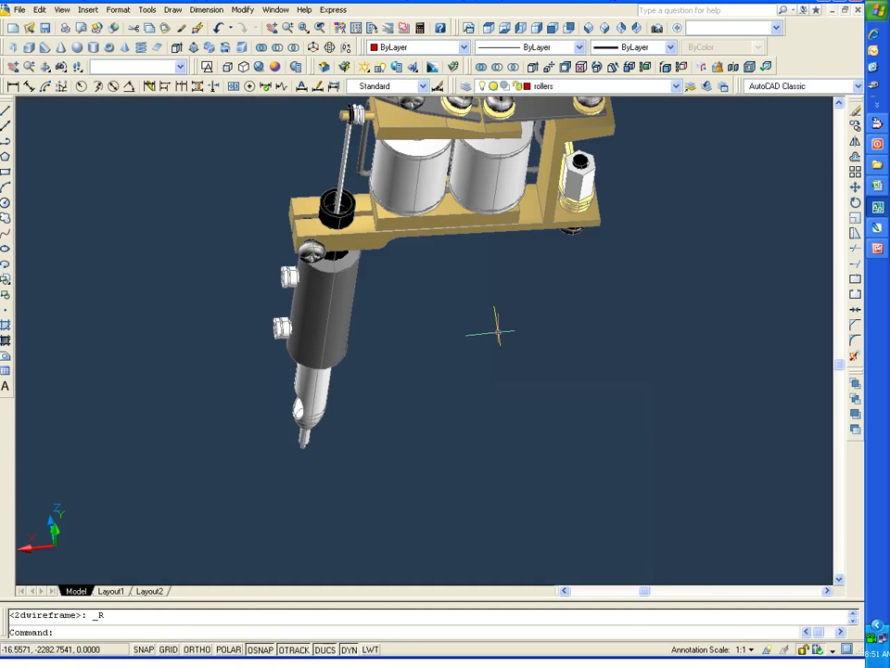
pyautogui.moveTo(471, 285)
pyautogui.keyDown('shift'); pyautogui.mouseDown(button='middle')
pyautogui.moveTo(437, 388)
pyautogui.moveTo(461, 364)
pyautogui.mouseUp(button='middle'); pyautogui.keyUp('shift')
pyautogui.scroll(2, 505, 396)
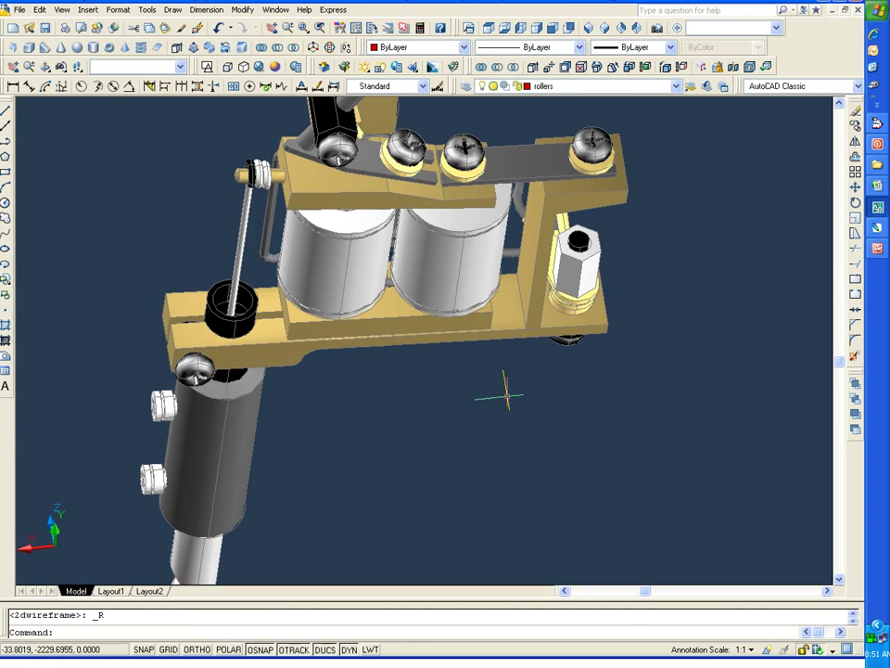
pyautogui.scroll(-2, 278, 255)
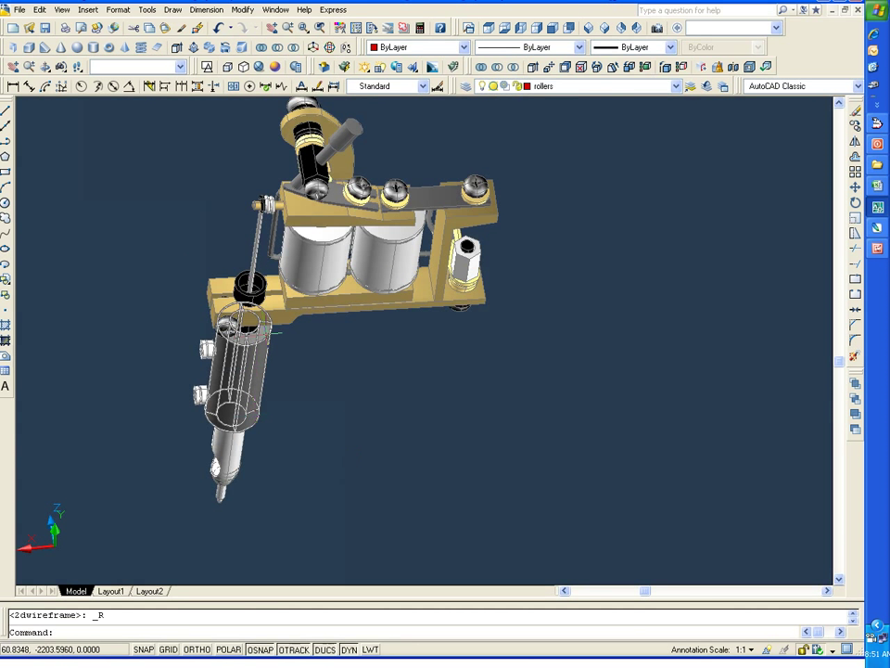
# Give the inner tube through the grip Color 254, then deselect it.
pyautogui.click(233, 367)
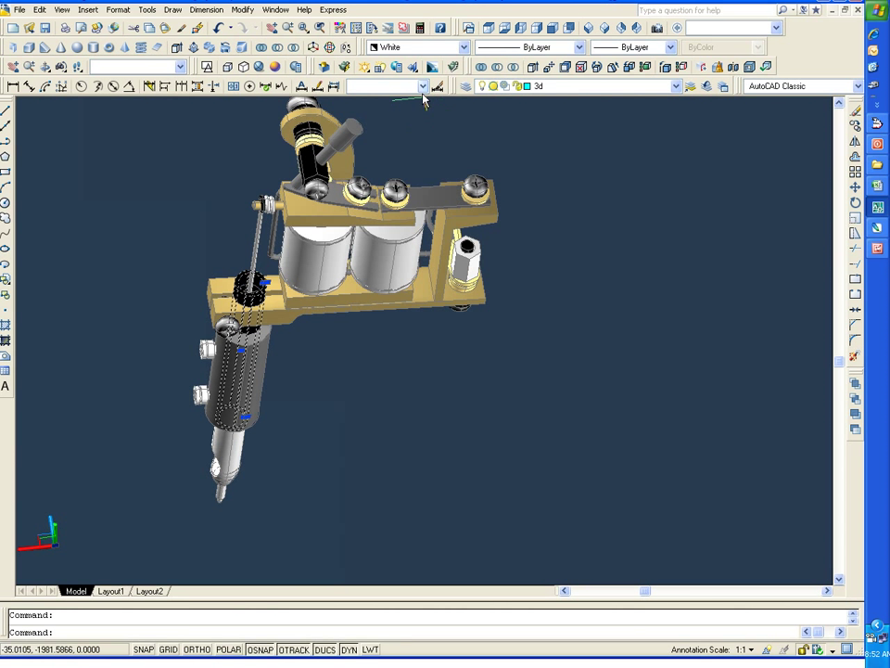
pyautogui.click(422, 87)
pyautogui.click(463, 46)
pyautogui.click(464, 47)
pyautogui.click(437, 141)
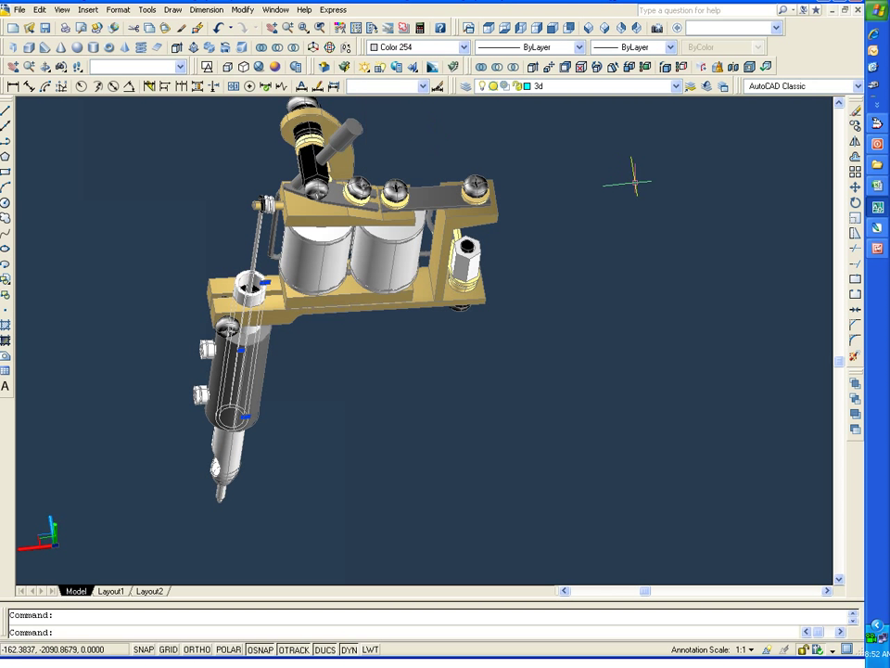
pyautogui.rightClick(635, 182)
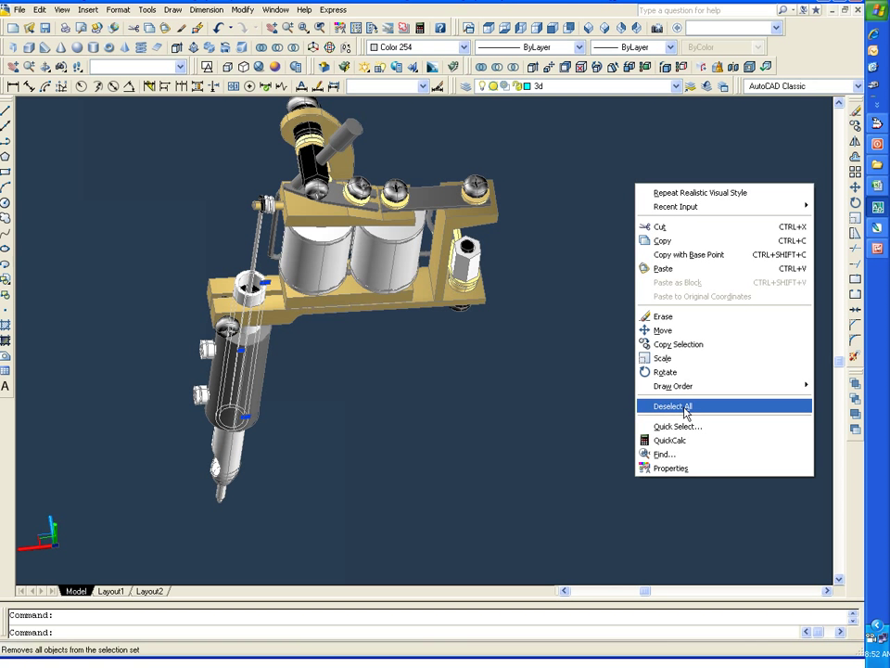
pyautogui.click(674, 406)
pyautogui.keyDown('shift'); pyautogui.moveTo(591, 254); pyautogui.dragTo(558, 270, button='middle'); pyautogui.keyUp('shift')
# Select the hex post, orbit to see the whole machine, then clear the selection.
pyautogui.scroll(3, 559, 271)
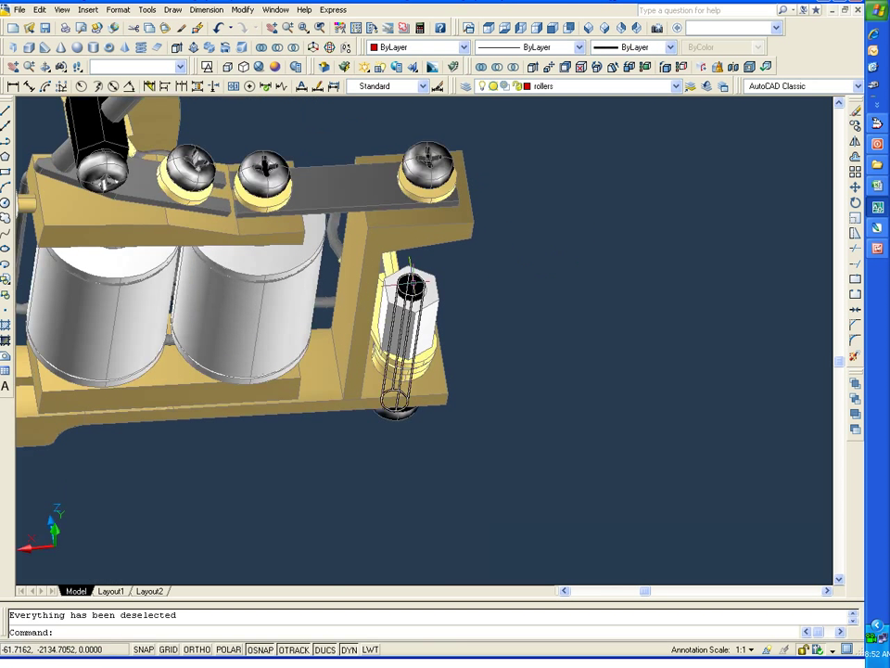
pyautogui.click(408, 306)
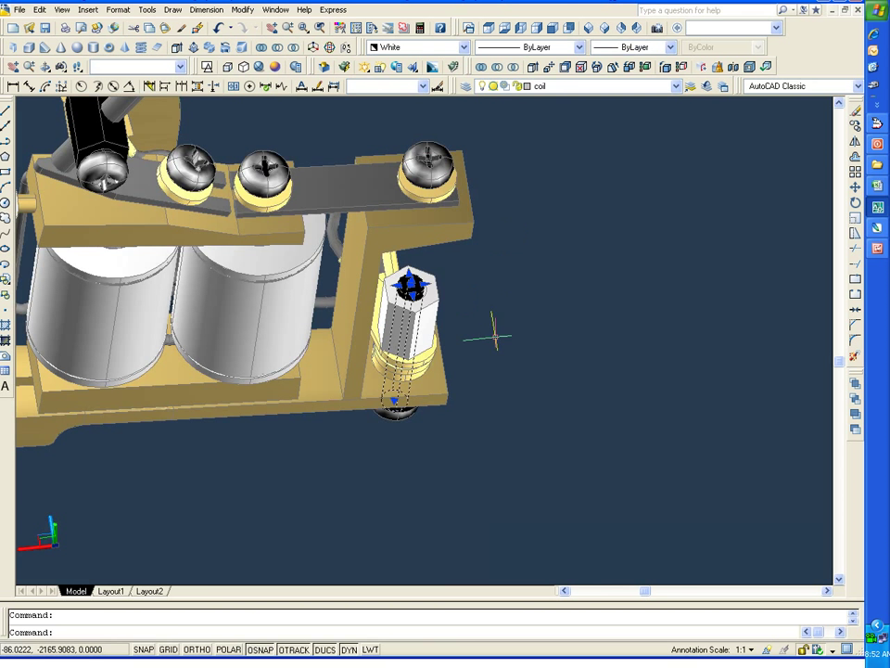
pyautogui.scroll(-2, 534, 250)
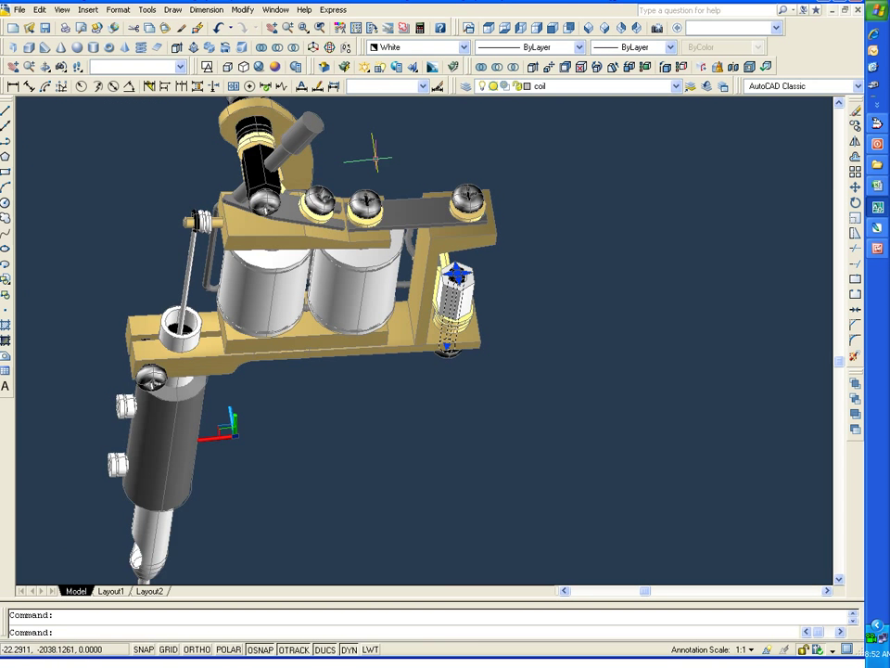
pyautogui.keyDown('shift'); pyautogui.moveTo(374, 158); pyautogui.dragTo(463, 215, button='middle'); pyautogui.keyUp('shift')
pyautogui.rightClick(463, 195)
pyautogui.click(531, 423)
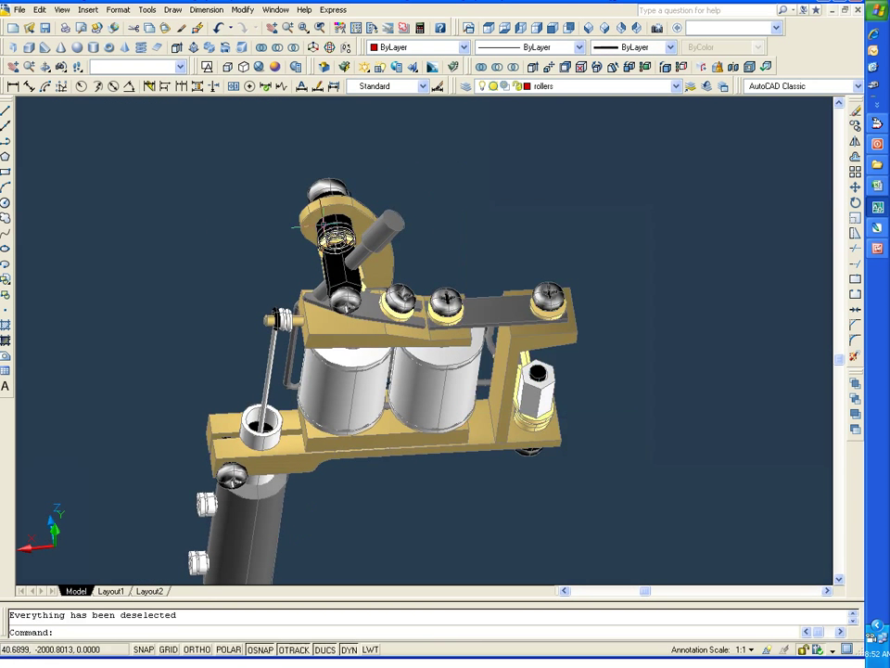
# Recolour the black cylinder on the upright post, trying Color 41 before settling on Color 254.
pyautogui.scroll(1, 298, 226)
pyautogui.keyDown('shift'); pyautogui.moveTo(637, 288); pyautogui.dragTo(691, 274, button='middle'); pyautogui.keyUp('shift')
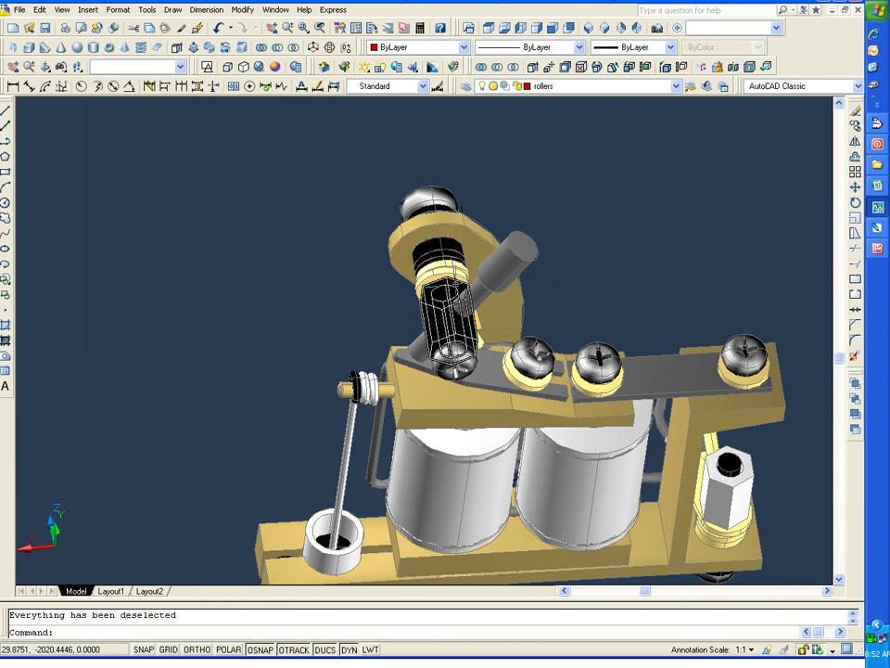
pyautogui.click(420, 301)
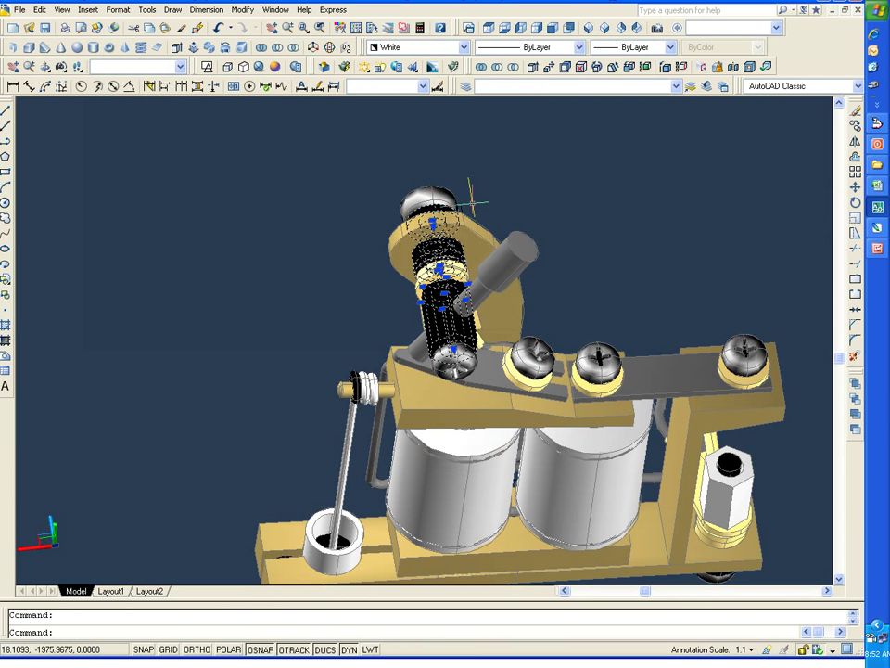
pyautogui.click(465, 47)
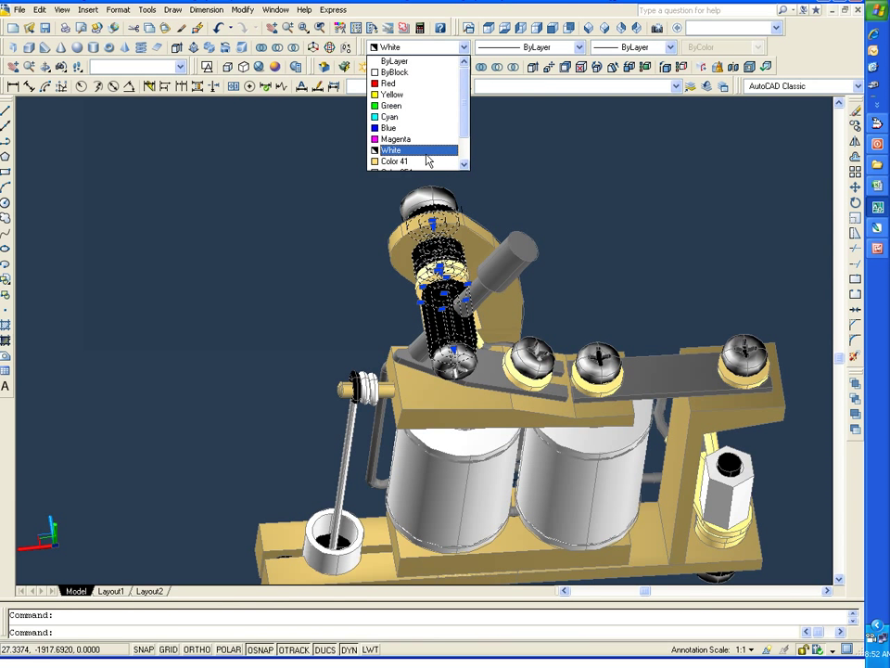
pyautogui.click(428, 163)
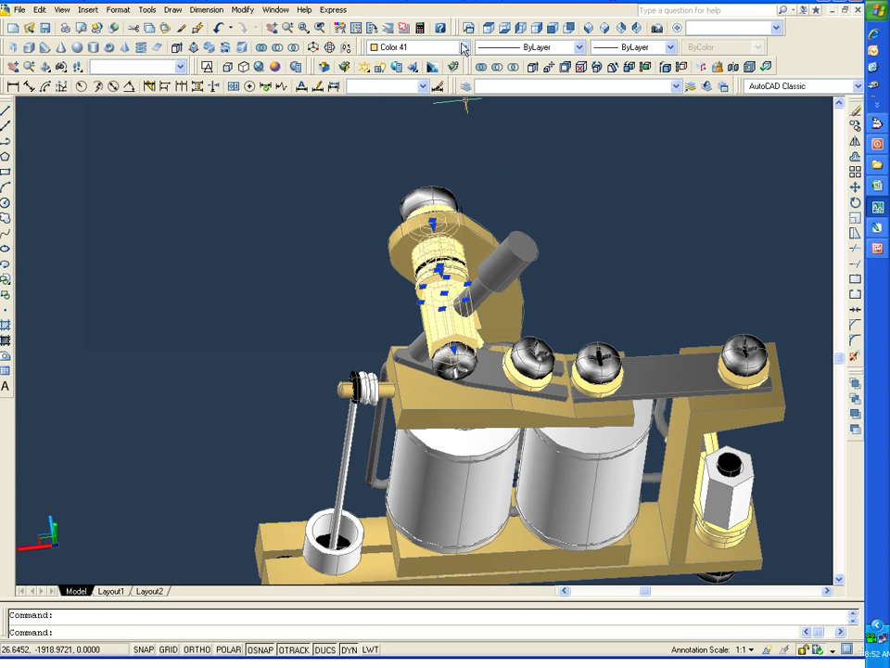
pyautogui.click(464, 47)
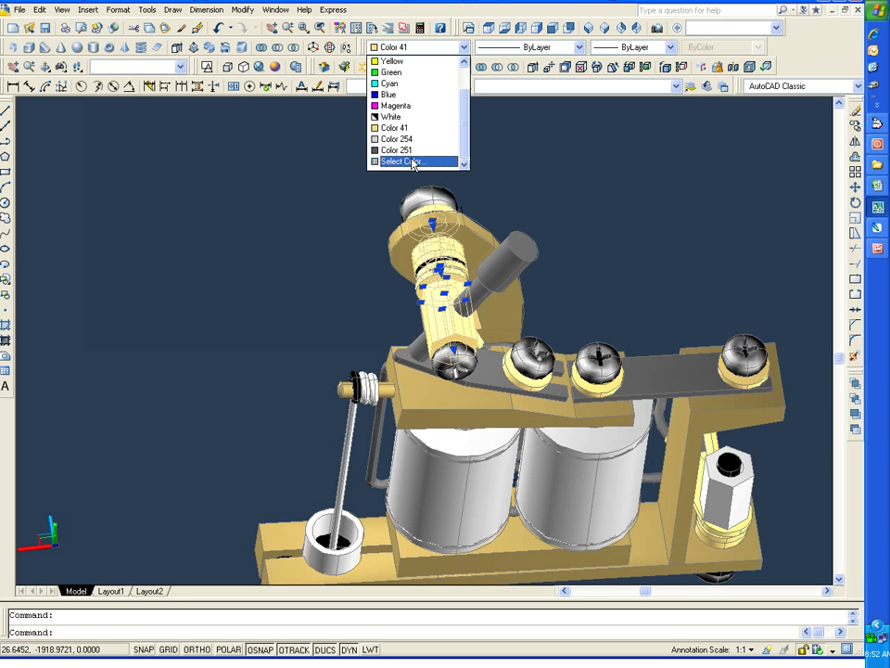
pyautogui.click(406, 129)
pyautogui.scroll(3, 445, 109)
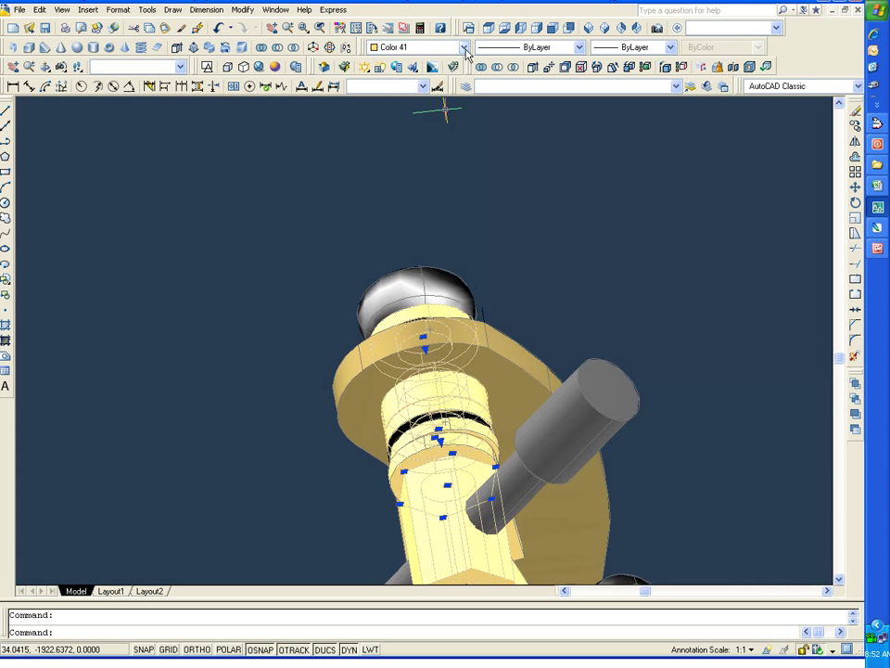
pyautogui.click(464, 47)
pyautogui.click(412, 142)
pyautogui.scroll(-3, 445, 168)
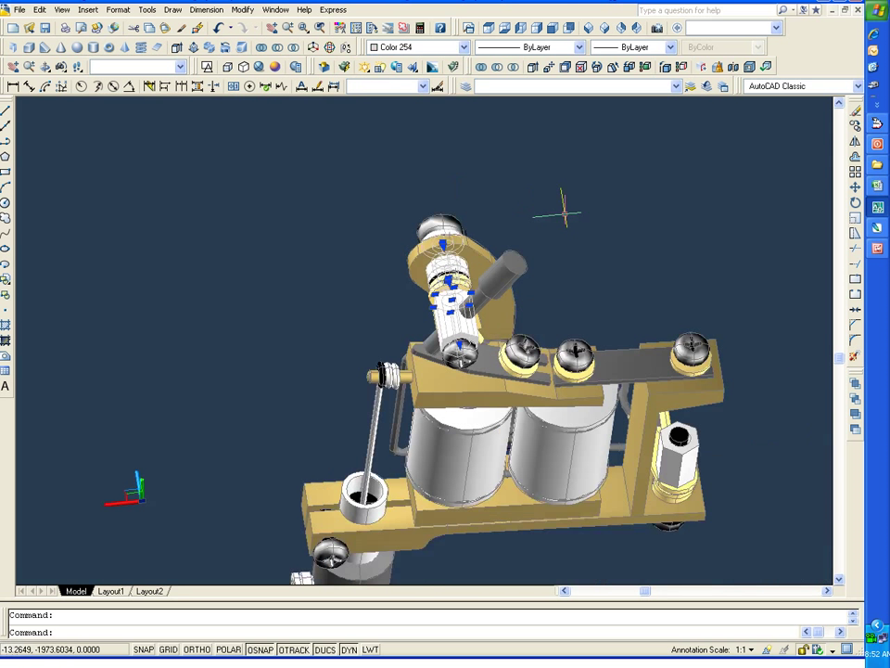
pyautogui.rightClick(577, 197)
# Clear the selection and 3D-orbit the machine around to view its opposite side.
pyautogui.click(622, 419)
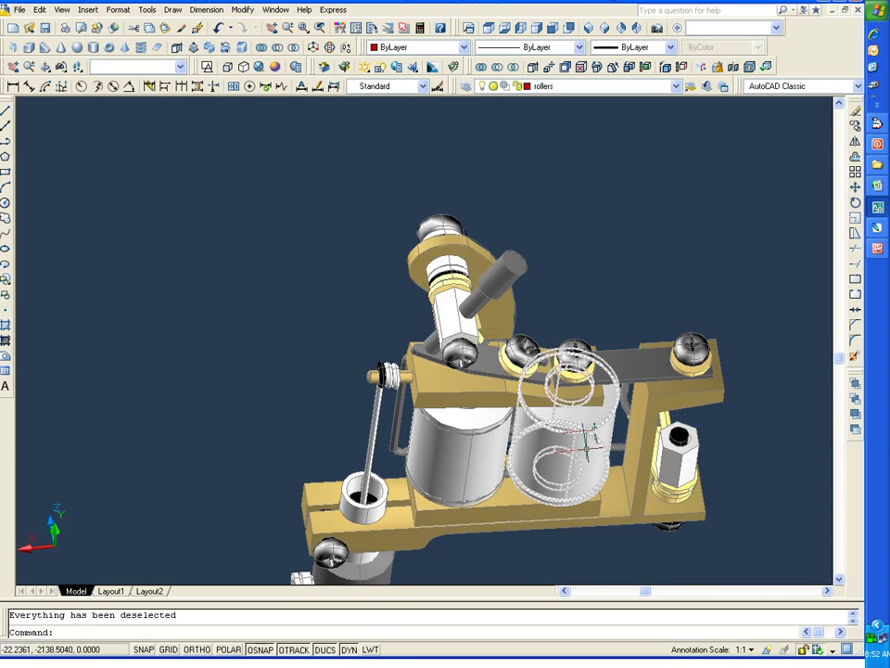
pyautogui.keyDown('shift'); pyautogui.moveTo(375, 422); pyautogui.dragTo(353, 436, button='middle'); pyautogui.keyUp('shift')
pyautogui.scroll(3, 351, 440)
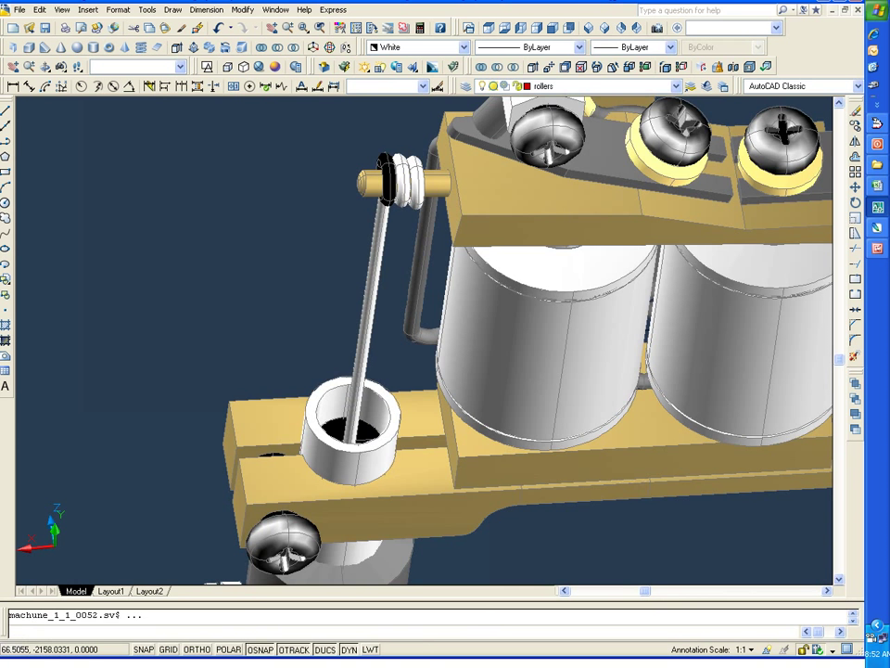
pyautogui.scroll(-4, 394, 463)
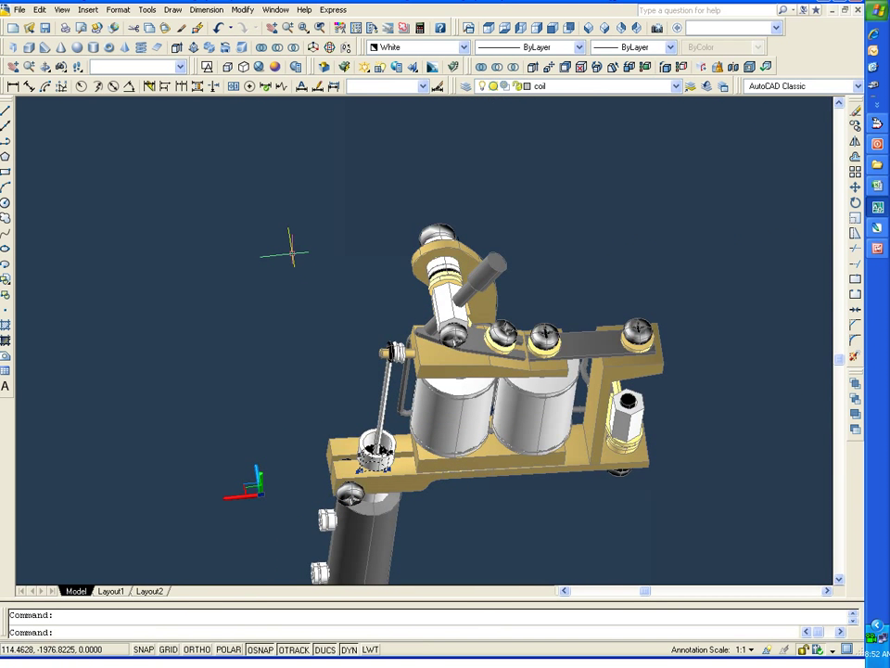
pyautogui.rightClick(291, 251)
pyautogui.click(352, 477)
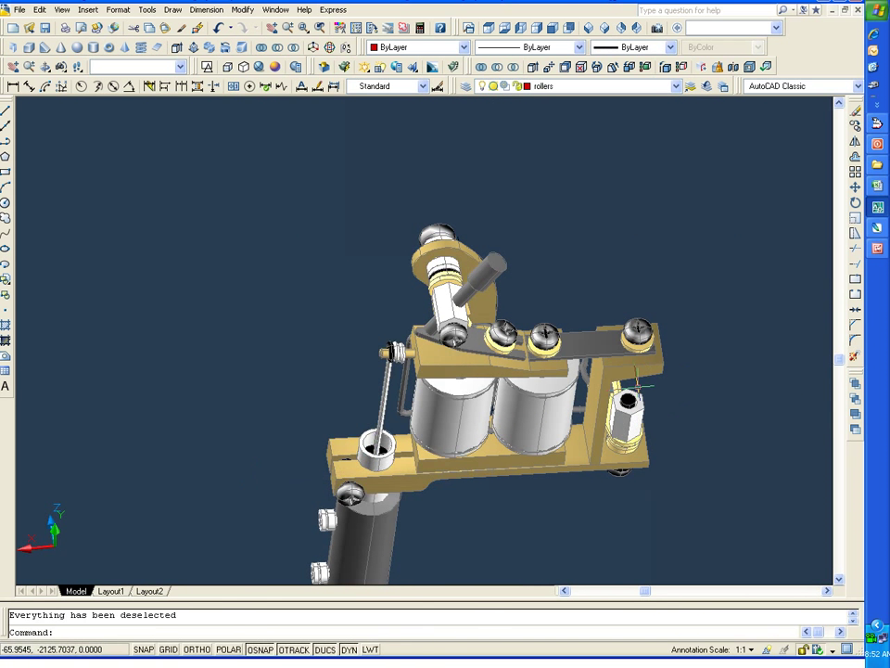
pyautogui.click(46, 68)
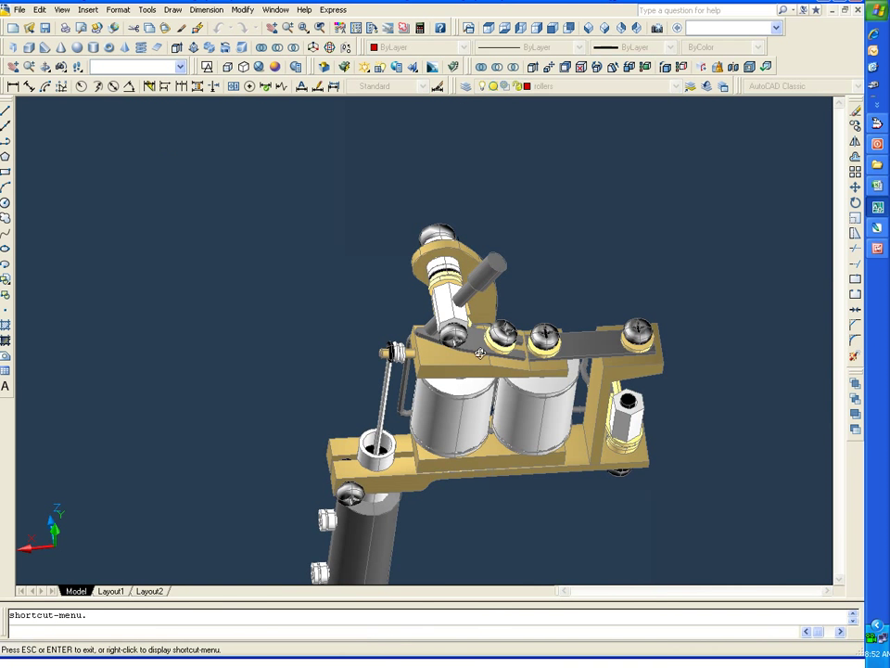
pyautogui.moveTo(359, 264)
pyautogui.mouseDown()
pyautogui.moveTo(560, 475)
pyautogui.moveTo(659, 445)
pyautogui.moveTo(622, 460)
pyautogui.moveTo(53, 408)
pyautogui.moveTo(296, 405)
pyautogui.mouseUp()
# Finish orbiting, then set the selected roller washers to ByLayer so they show yellow.
pyautogui.moveTo(442, 371); pyautogui.dragTo(475, 420)
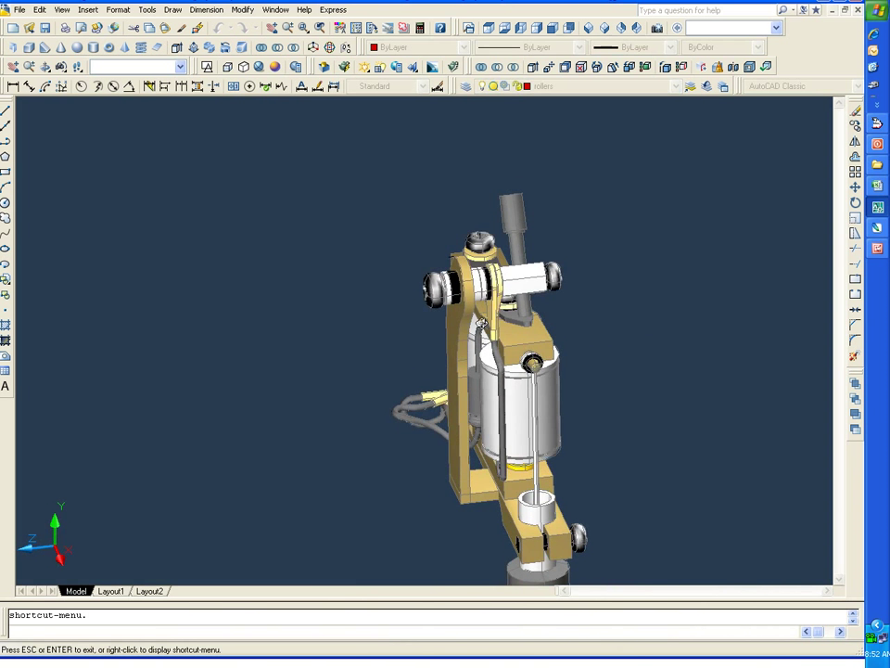
pyautogui.scroll(3, 481, 323)
pyautogui.scroll(3, 495, 281)
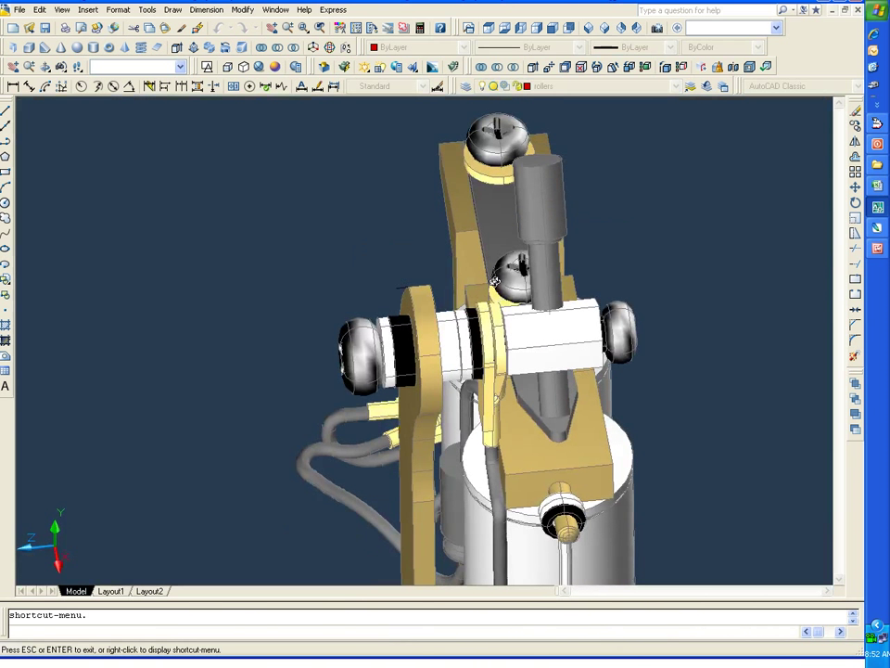
pyautogui.rightClick(639, 247)
pyautogui.click(660, 249)
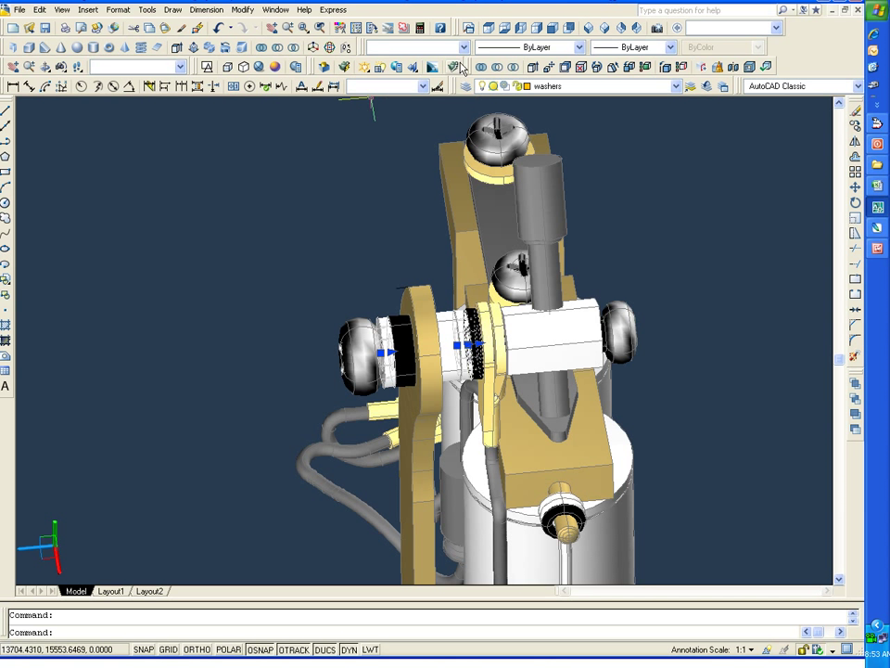
pyautogui.click(461, 48)
pyautogui.click(432, 68)
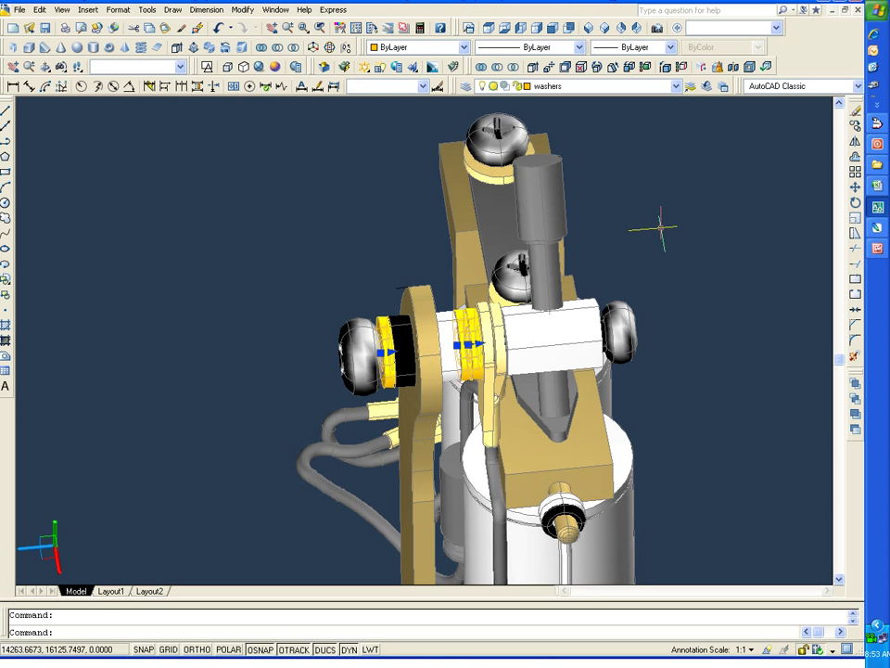
pyautogui.rightClick(654, 200)
pyautogui.click(675, 420)
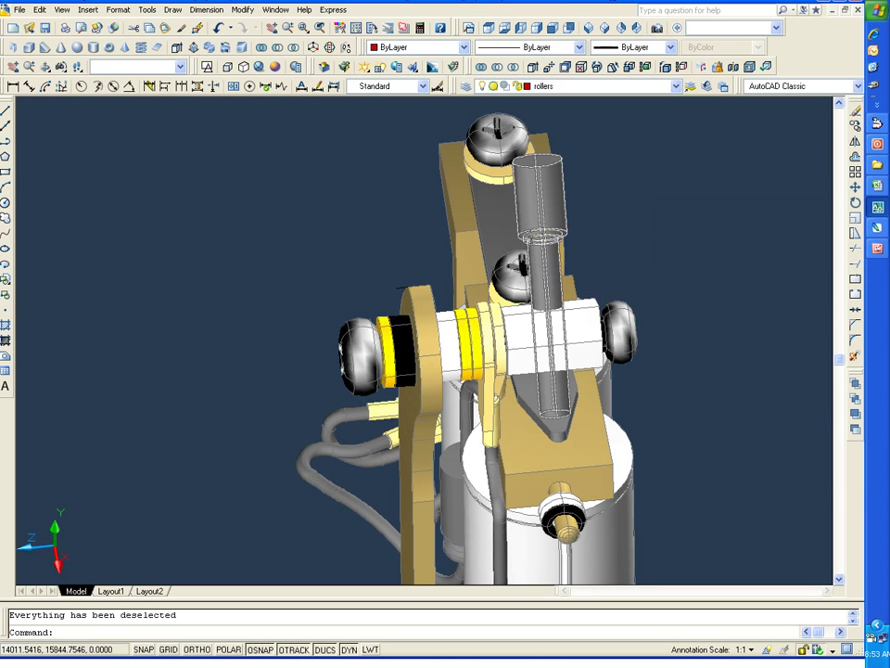
# Set the top washer's colour to ByLayer and deselect it.
pyautogui.click(510, 176)
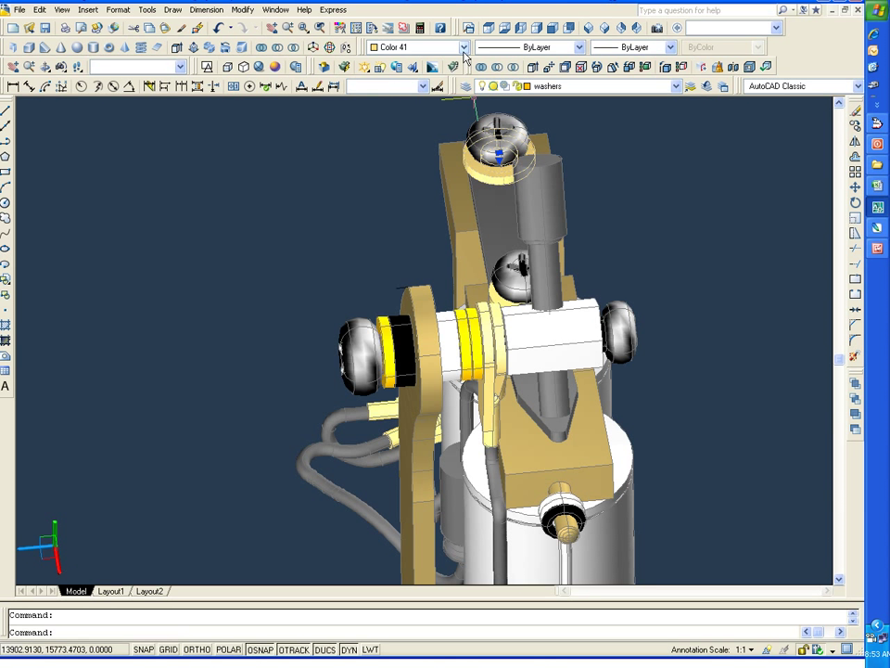
pyautogui.click(464, 48)
pyautogui.click(428, 61)
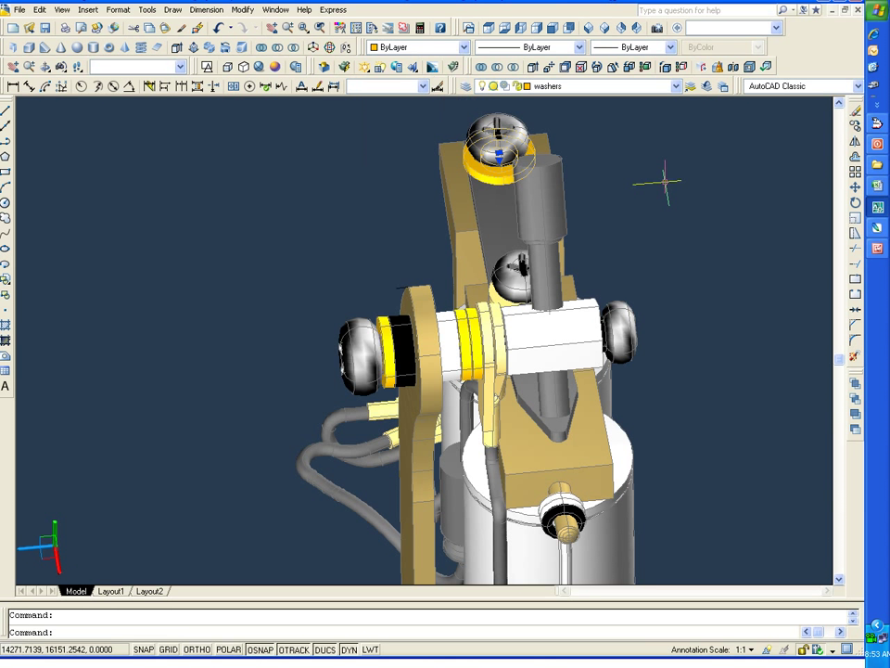
pyautogui.rightClick(665, 183)
pyautogui.click(687, 404)
# Give the fitting near the coils and the ring beside the left roller Color 254.
pyautogui.moveTo(672, 425); pyautogui.dragTo(656, 354, button='middle')
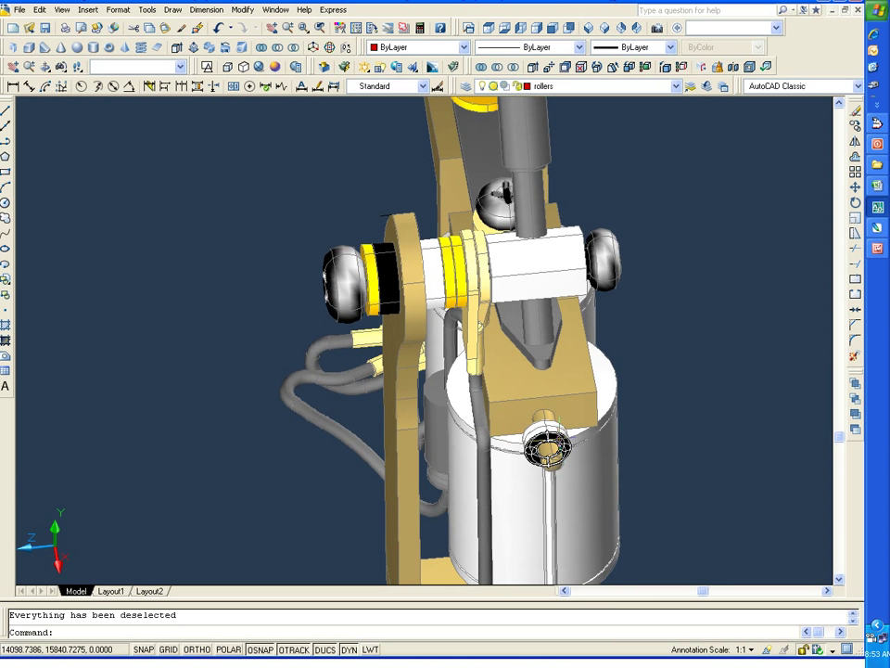
pyautogui.click(465, 47)
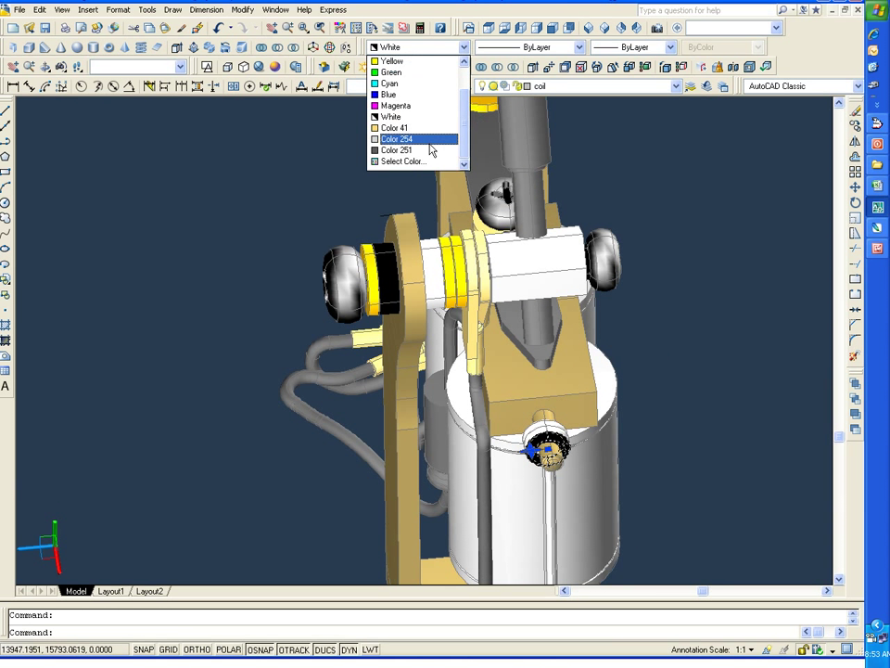
pyautogui.click(429, 139)
pyautogui.rightClick(683, 193)
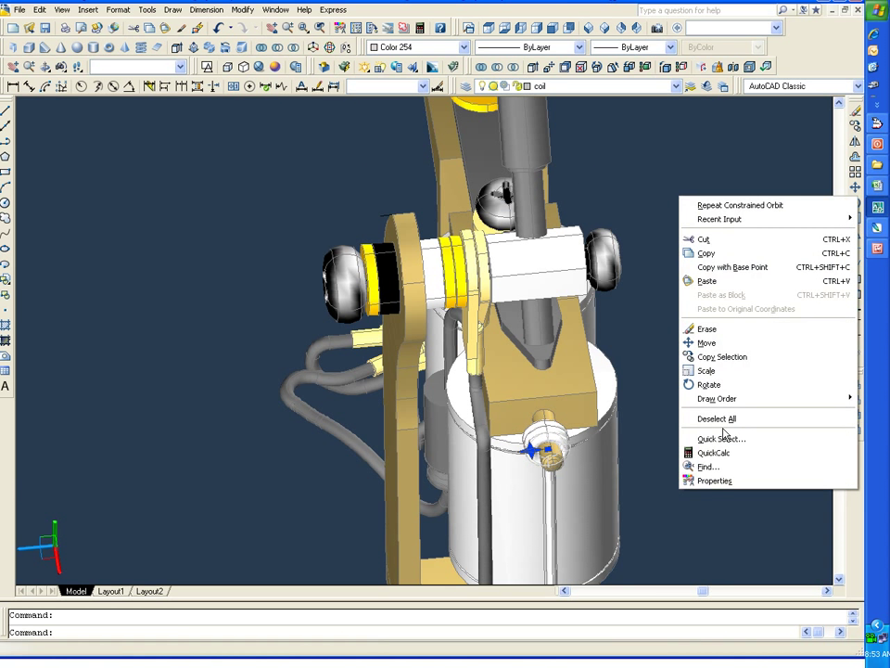
pyautogui.click(714, 418)
pyautogui.click(392, 271)
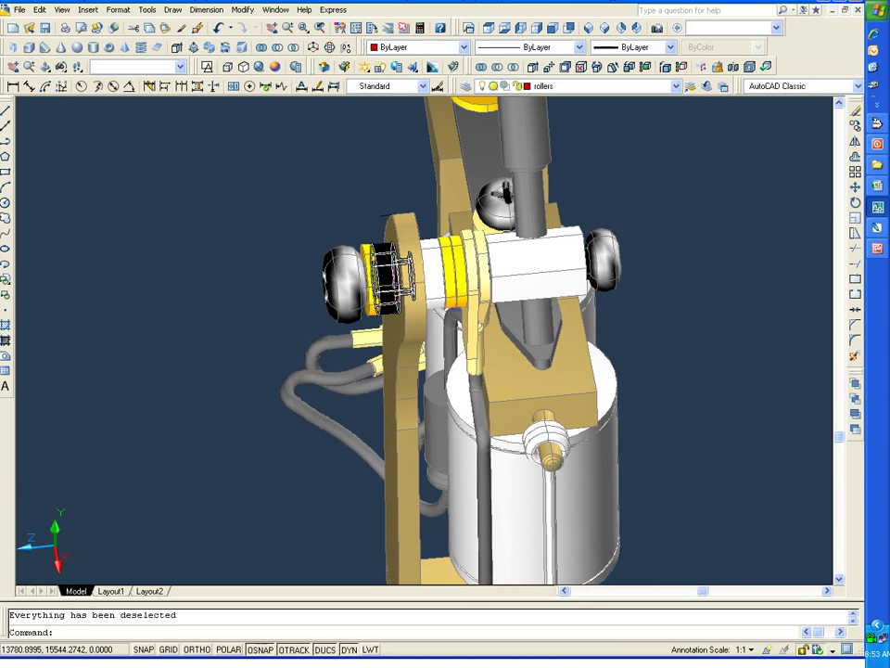
pyautogui.click(465, 48)
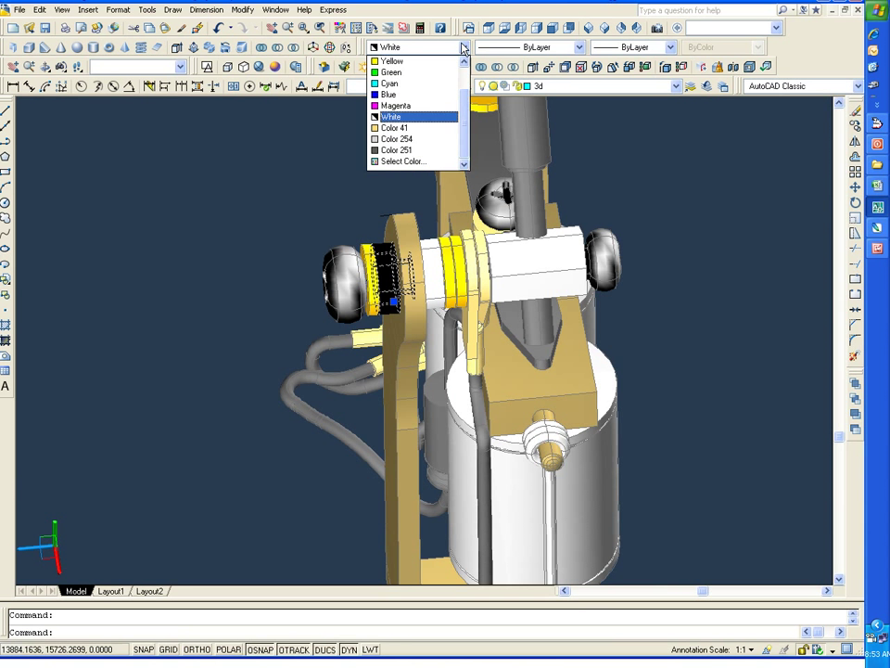
pyautogui.click(408, 138)
pyautogui.rightClick(660, 205)
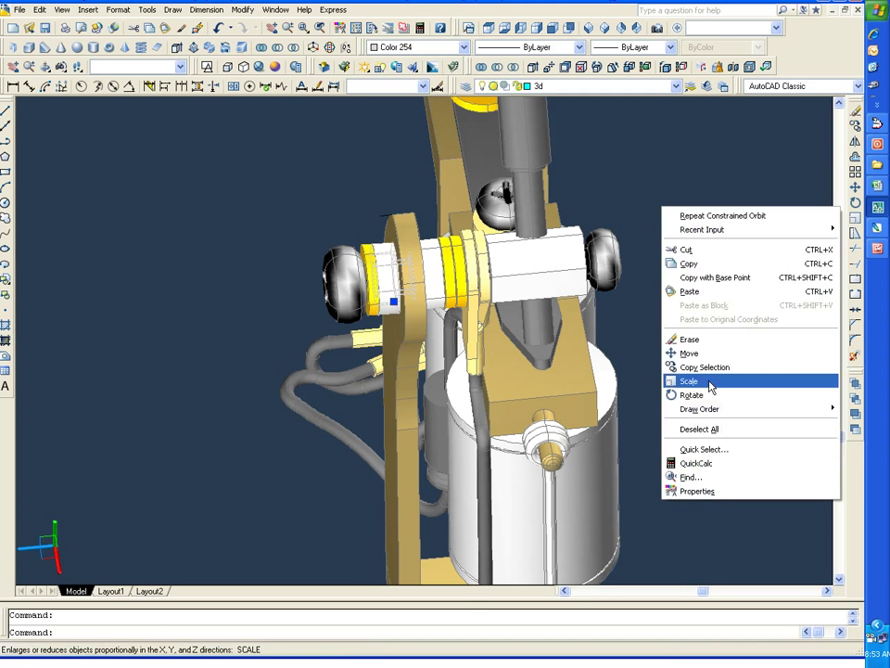
pyautogui.click(714, 429)
# Pan and zoom out, then orbit the model to view it from the side.
pyautogui.scroll(-3, 714, 429)
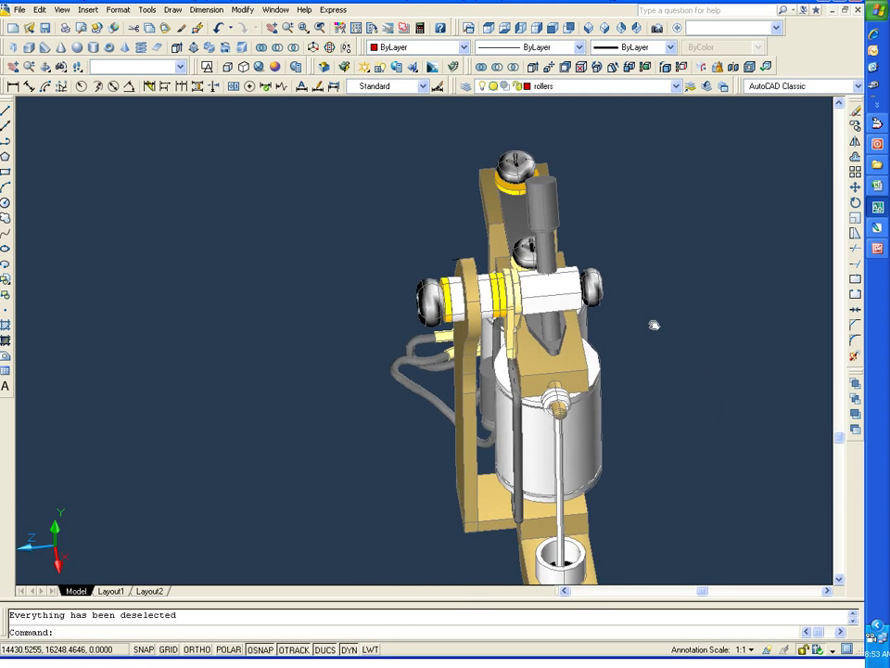
pyautogui.moveTo(506, 250); pyautogui.dragTo(422, 251, button='middle')
pyautogui.scroll(1, 590, 279)
pyautogui.scroll(1, 578, 391)
pyautogui.scroll(1, 556, 371)
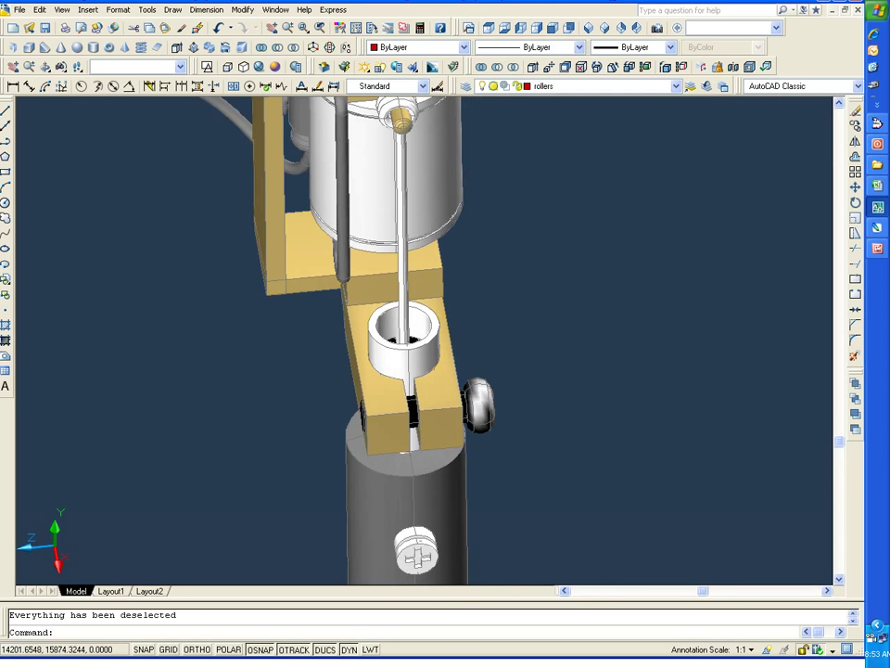
pyautogui.scroll(1, 527, 353)
pyautogui.scroll(1, 88, 102)
pyautogui.click(49, 71)
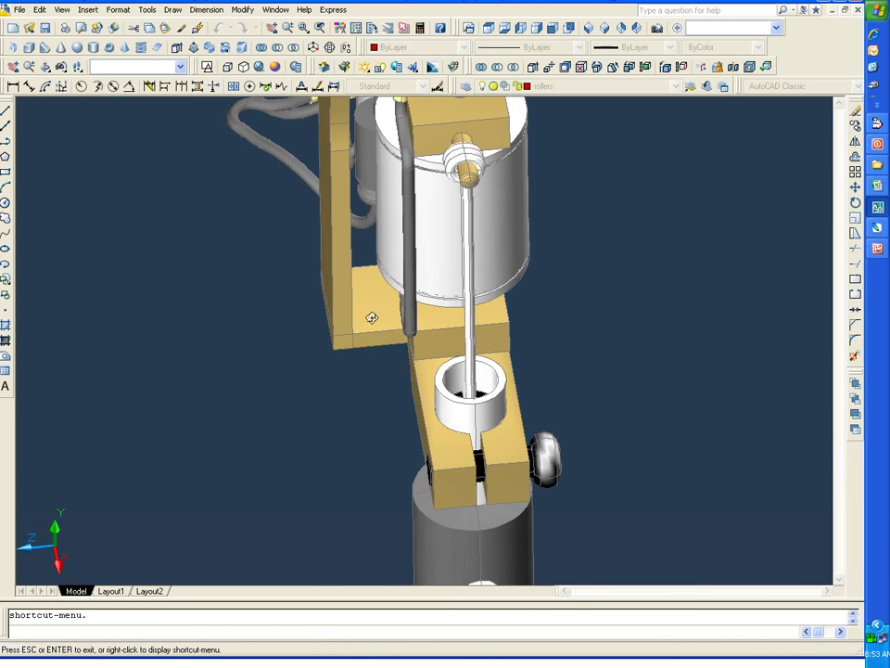
pyautogui.moveTo(185, 325)
pyautogui.mouseDown()
pyautogui.moveTo(303, 339)
pyautogui.moveTo(303, 329)
pyautogui.moveTo(320, 332)
pyautogui.moveTo(399, 389)
pyautogui.mouseUp()
pyautogui.rightClick(282, 188)
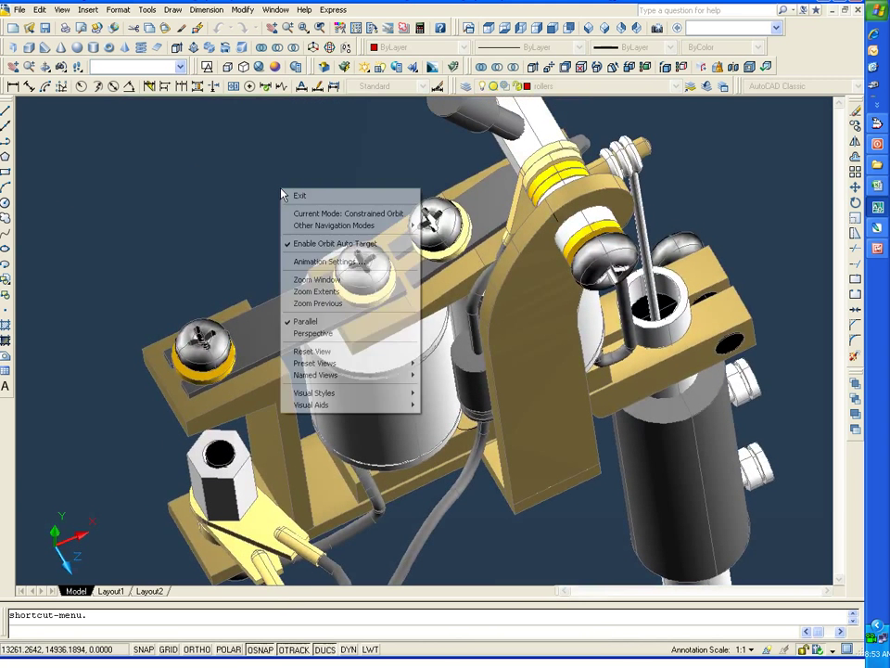
pyautogui.click(297, 195)
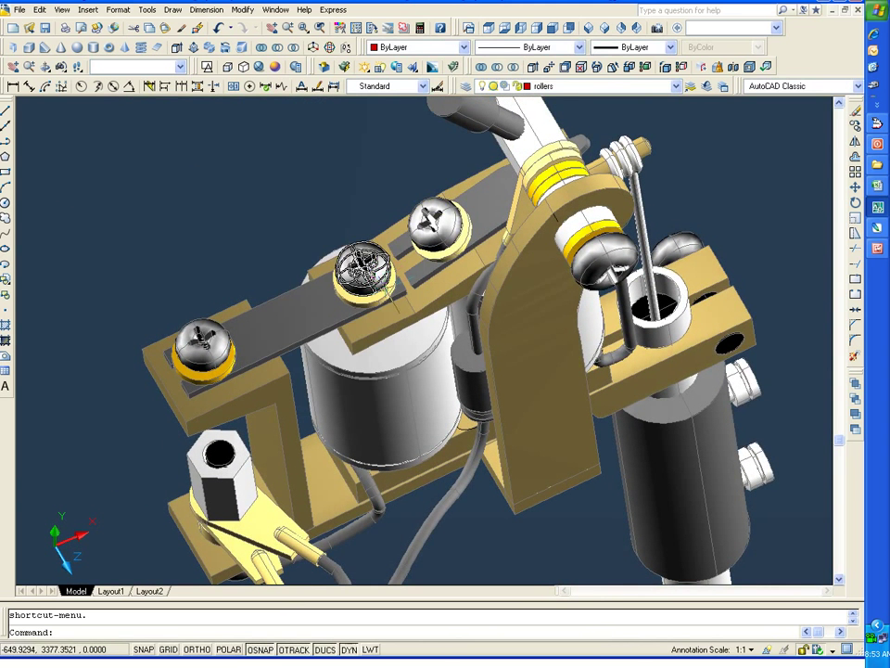
# Set the washer under the armature screw to ByLayer so it shows yellow.
pyautogui.click(363, 275)
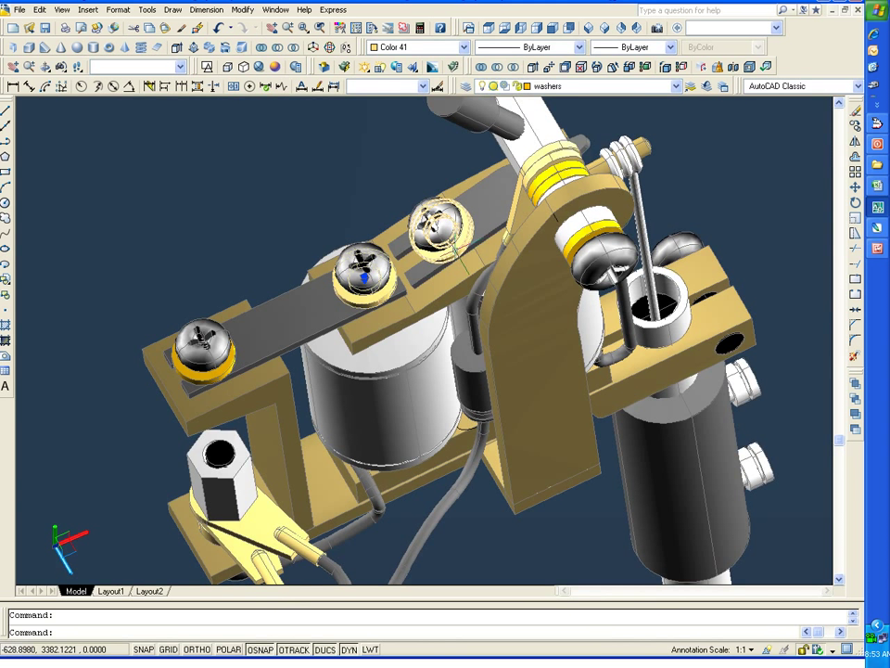
pyautogui.click(455, 48)
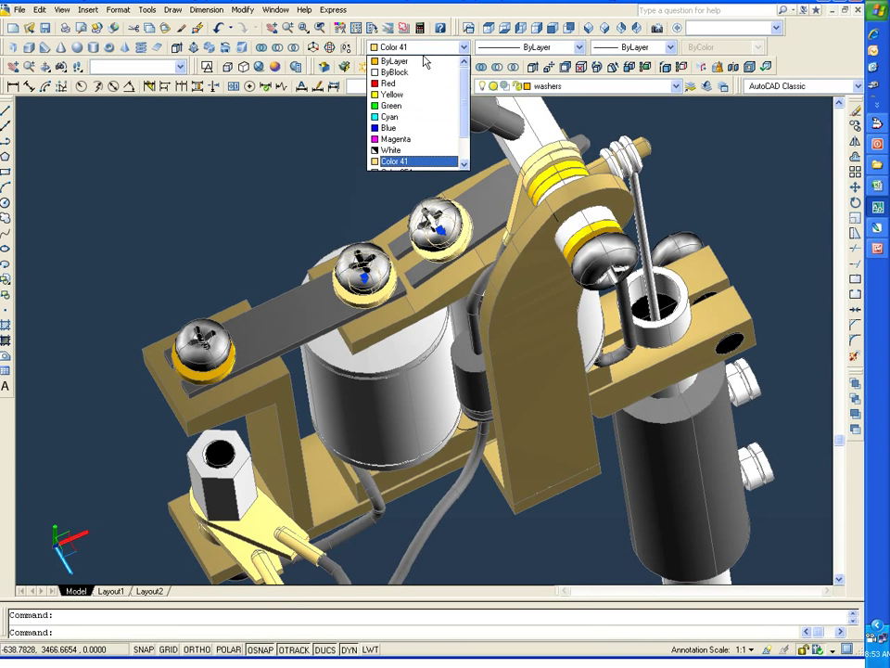
pyautogui.click(394, 61)
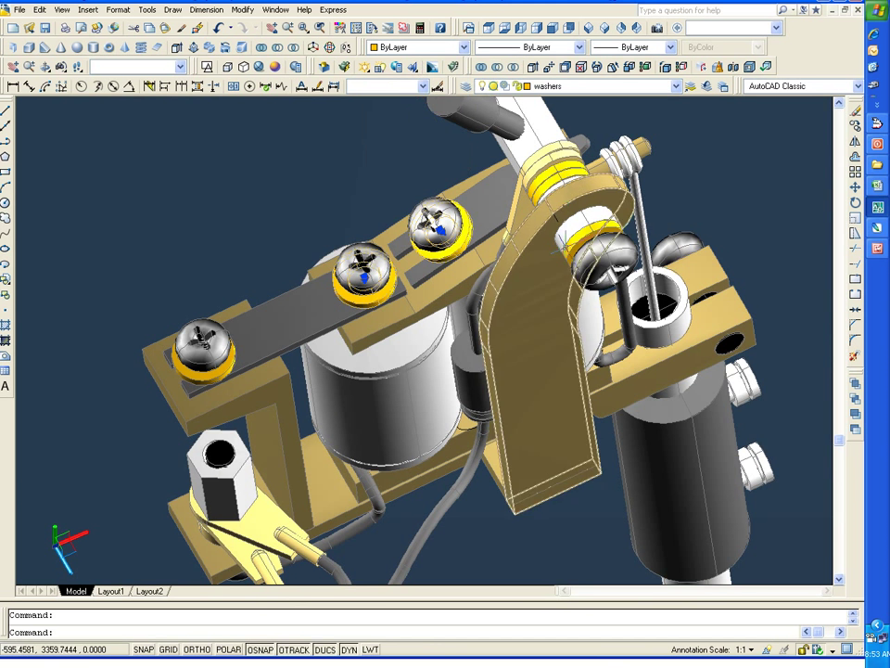
# Pan toward the hex post, clear the selection, and orbit to a close front view of the clamp.
pyautogui.moveTo(288, 448); pyautogui.dragTo(319, 277, button='middle')
pyautogui.scroll(2, 318, 277)
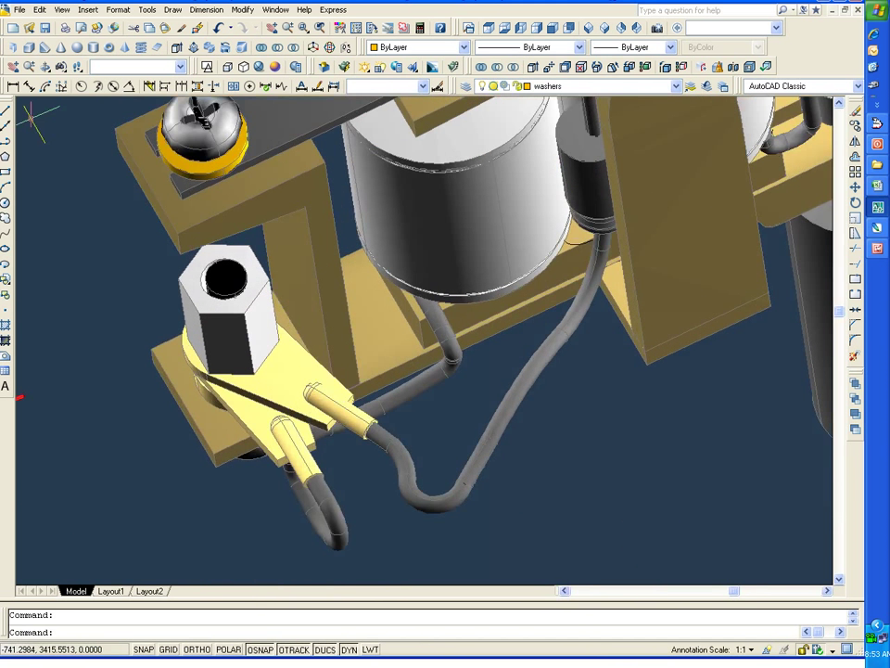
pyautogui.click(44, 67)
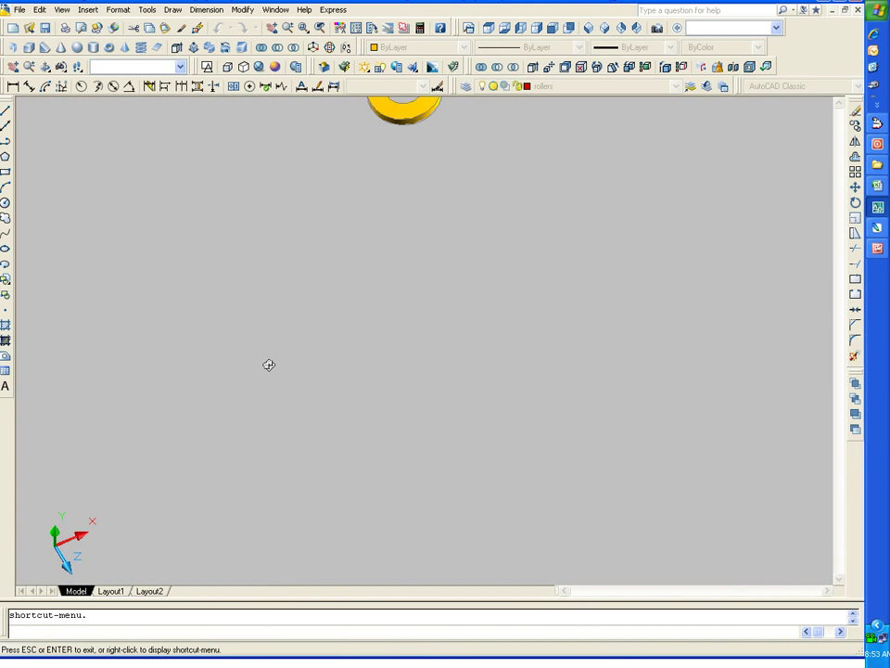
pyautogui.rightClick(349, 252)
pyautogui.click(371, 257)
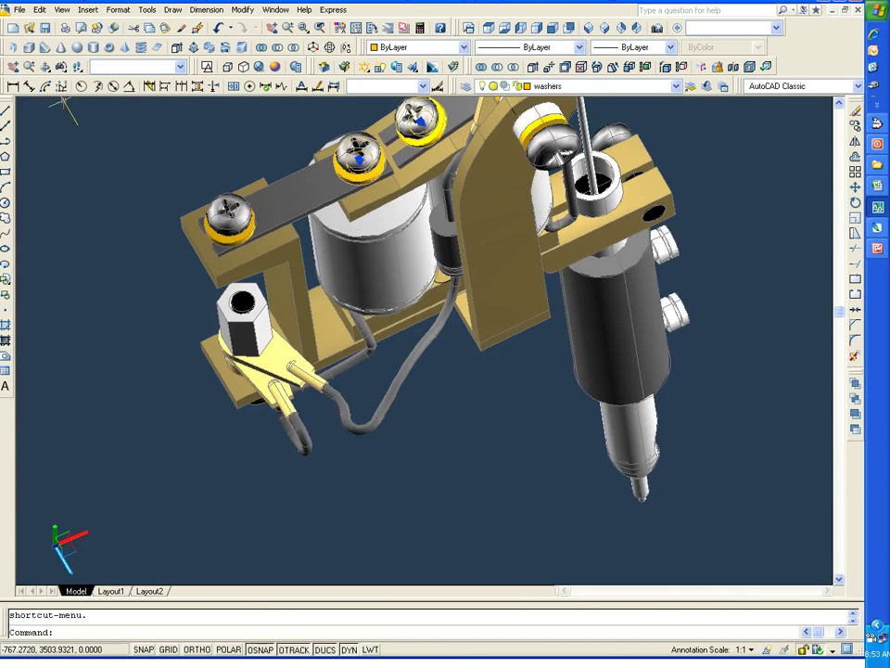
pyautogui.rightClick(190, 137)
pyautogui.click(232, 360)
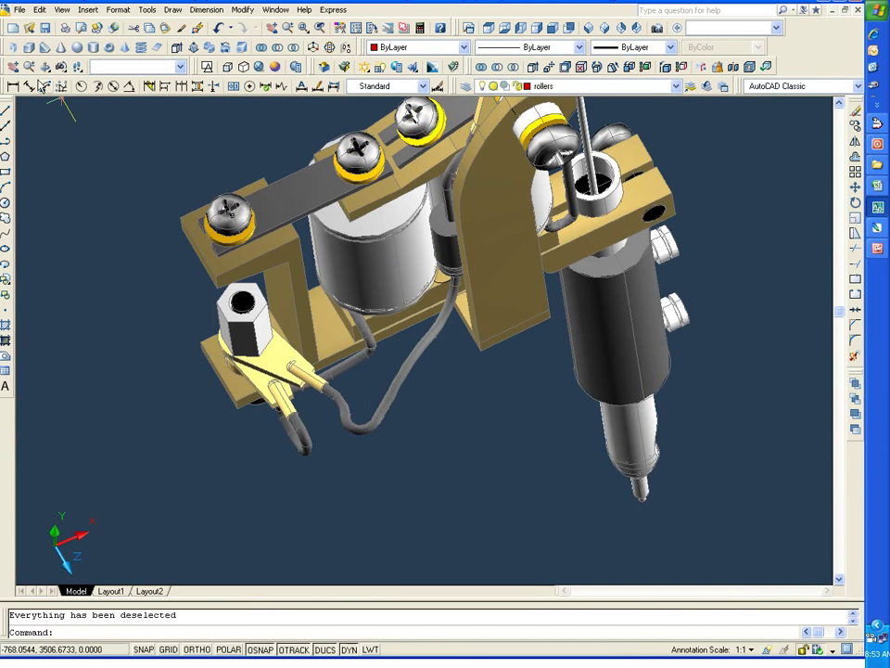
pyautogui.click(44, 68)
pyautogui.moveTo(300, 405); pyautogui.dragTo(376, 406)
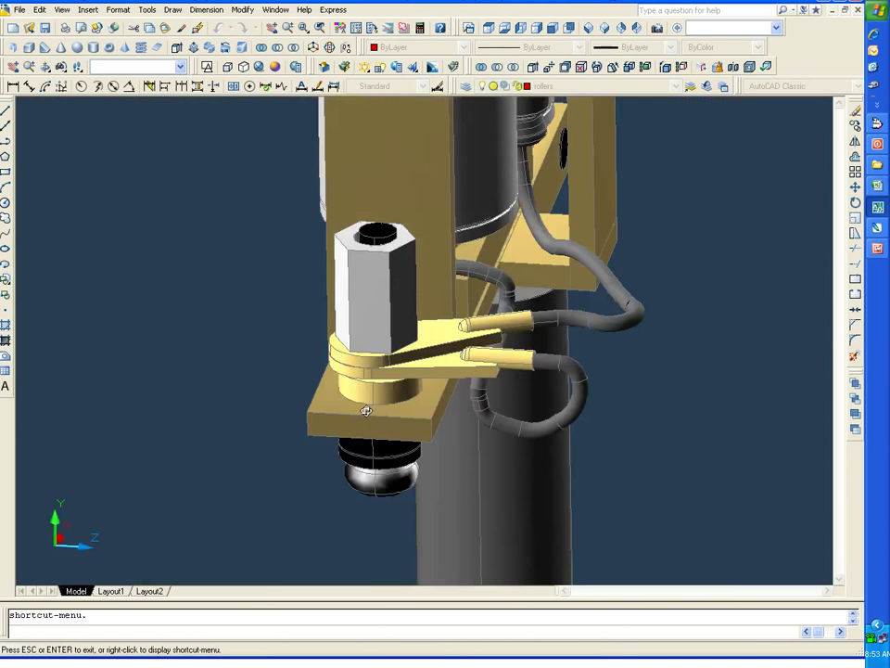
# Finish orbiting and give the clamp cylinder Color 41, then deselect it.
pyautogui.rightClick(376, 406)
pyautogui.click(393, 413)
pyautogui.click(380, 394)
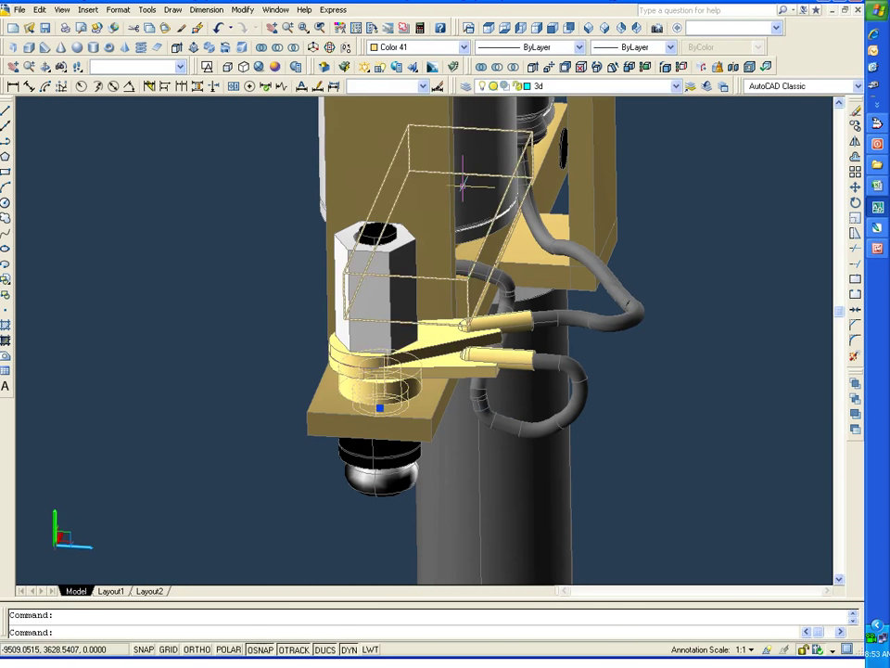
pyautogui.click(462, 47)
pyautogui.scroll(3, 431, 88)
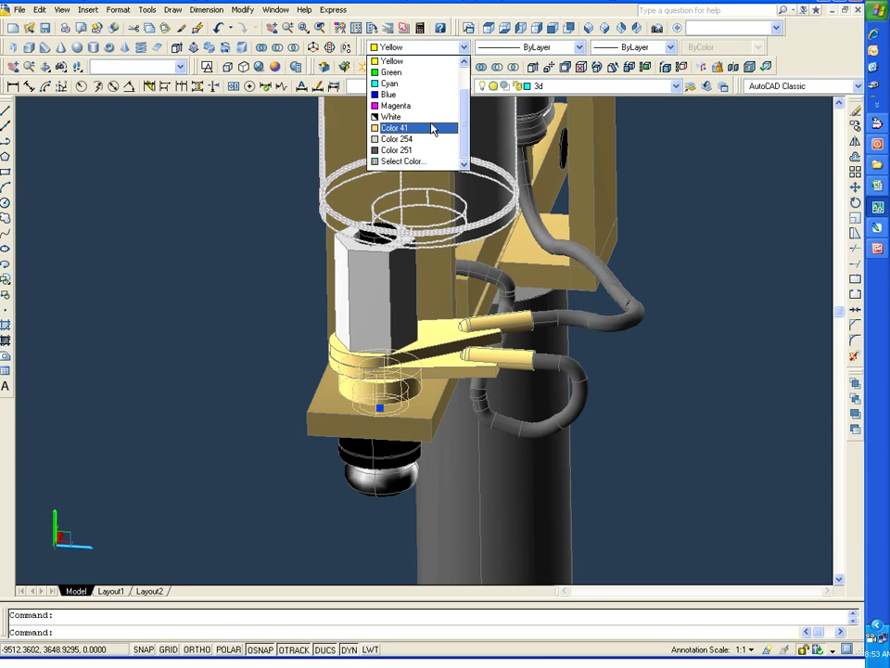
pyautogui.click(430, 127)
pyautogui.rightClick(651, 284)
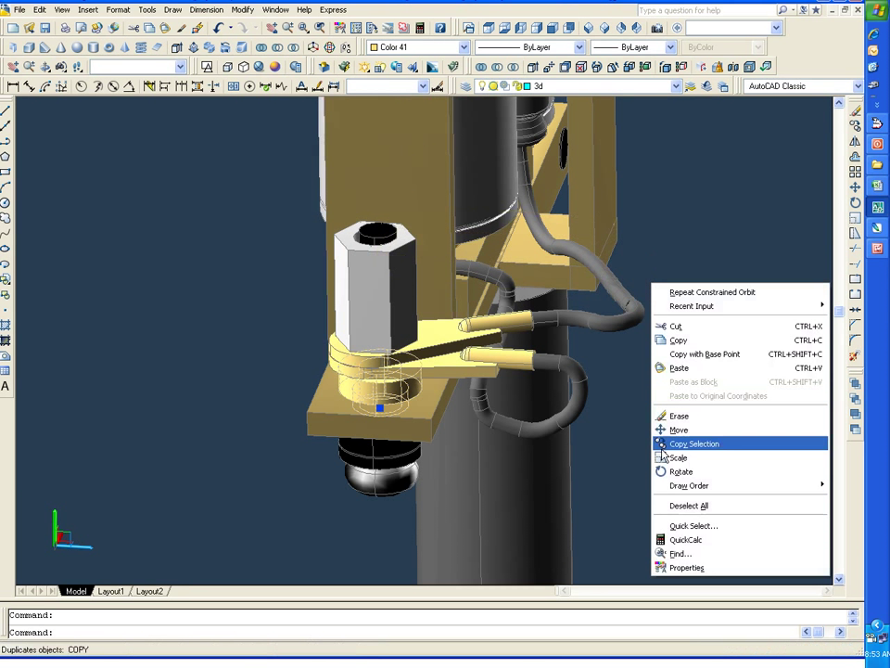
pyautogui.click(676, 505)
# Set the washer under the hex post to ByLayer so it shows yellow.
pyautogui.click(315, 415)
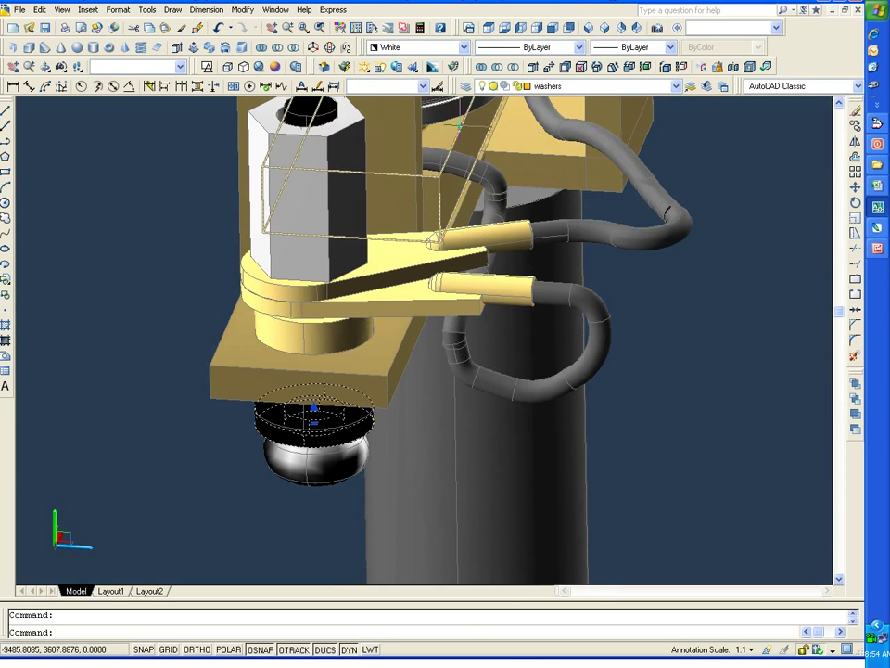
pyautogui.click(464, 46)
pyautogui.click(393, 117)
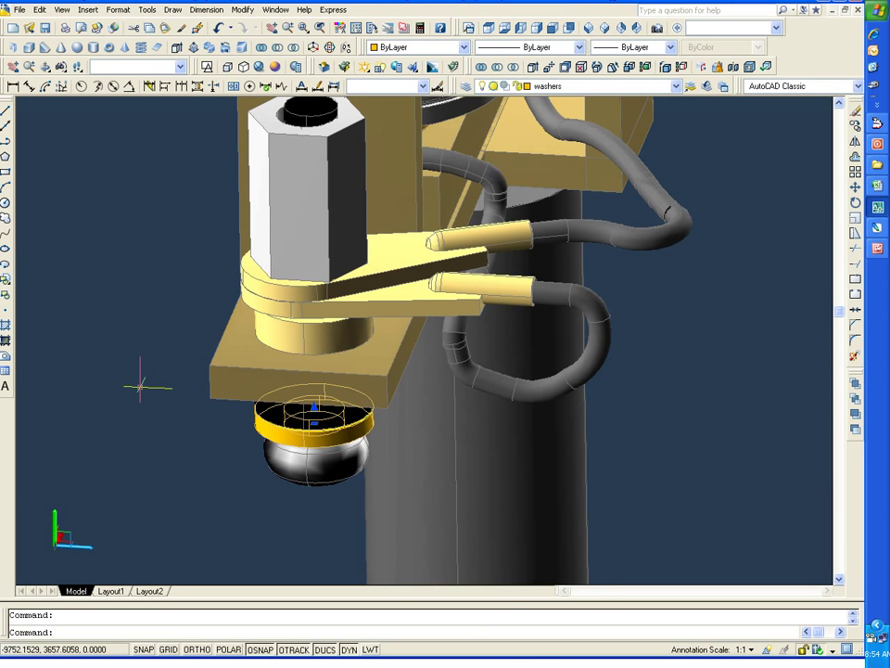
pyautogui.rightClick(135, 384)
pyautogui.click(186, 315)
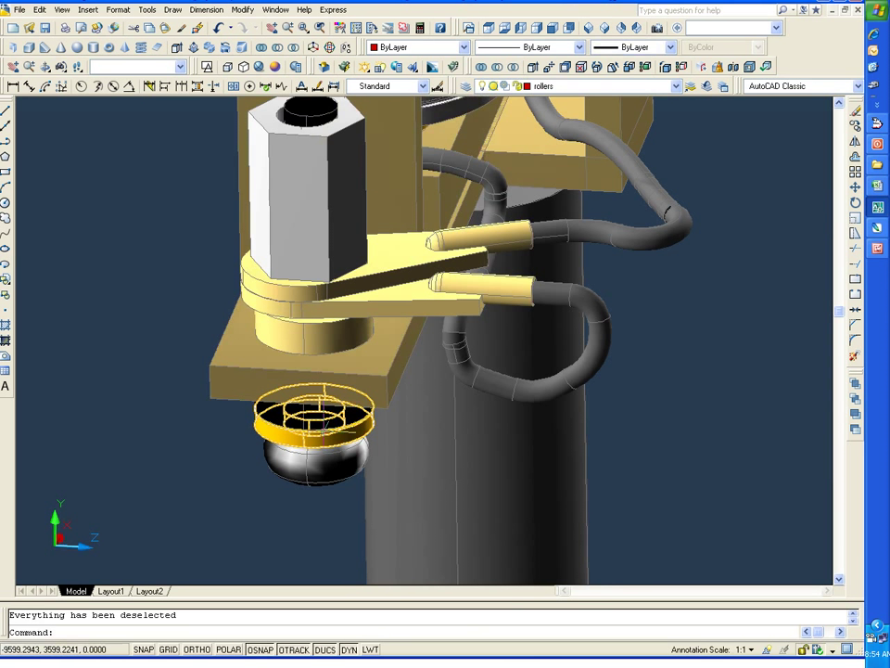
# Give the small cylinder above the washer Color 41, deselect it, and orbit to a new angle.
pyautogui.click(320, 362)
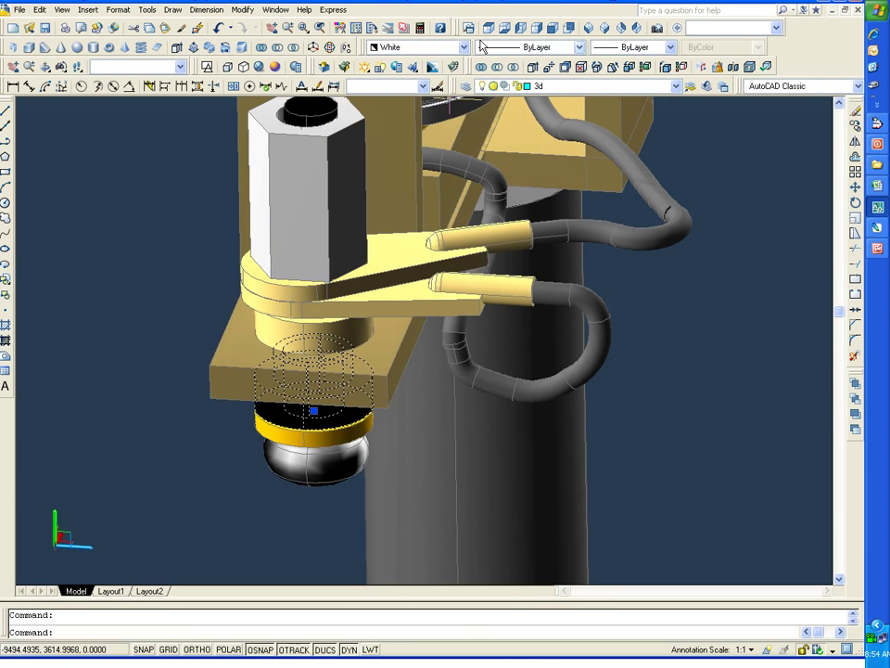
pyautogui.click(464, 48)
pyautogui.click(399, 129)
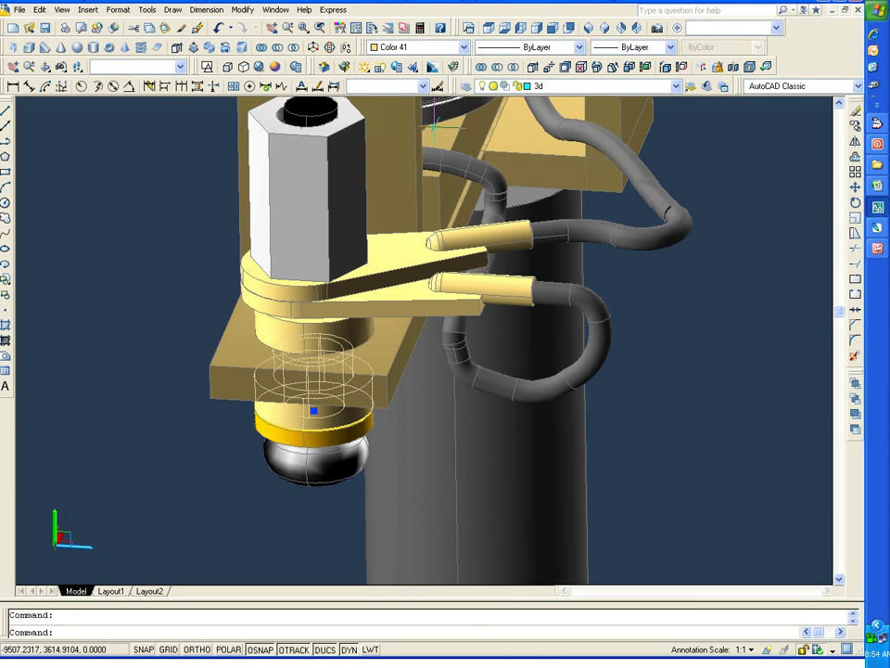
pyautogui.rightClick(658, 261)
pyautogui.click(692, 480)
pyautogui.scroll(-2, 691, 479)
pyautogui.keyDown('shift'); pyautogui.moveTo(650, 445); pyautogui.dragTo(547, 419, button='middle'); pyautogui.keyUp('shift')
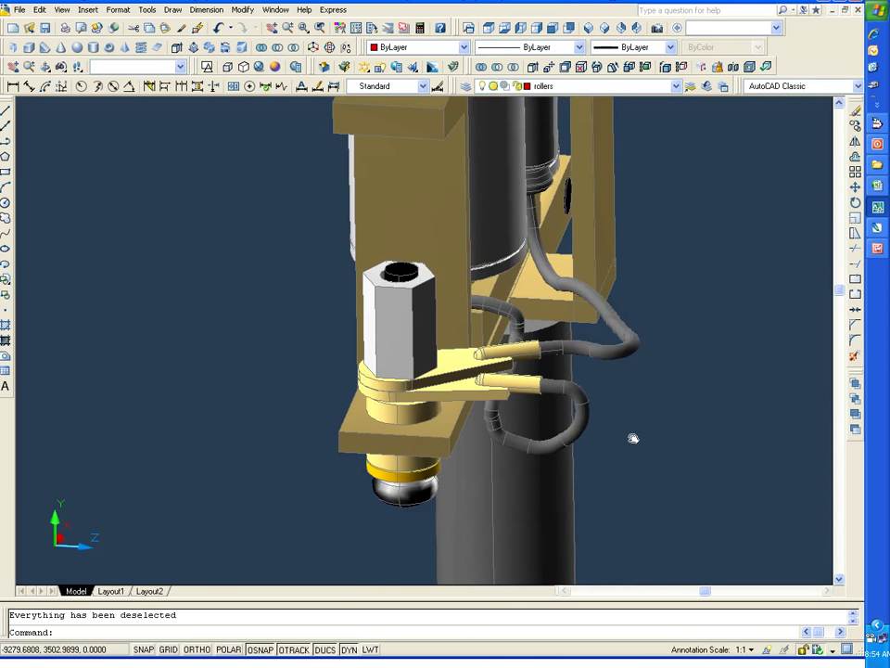
# Orbit the finished machine from below, above, and close around the tube and needle tip.
pyautogui.click(44, 69)
pyautogui.moveTo(558, 407)
pyautogui.mouseDown()
pyautogui.moveTo(638, 419)
pyautogui.moveTo(627, 438)
pyautogui.mouseUp()
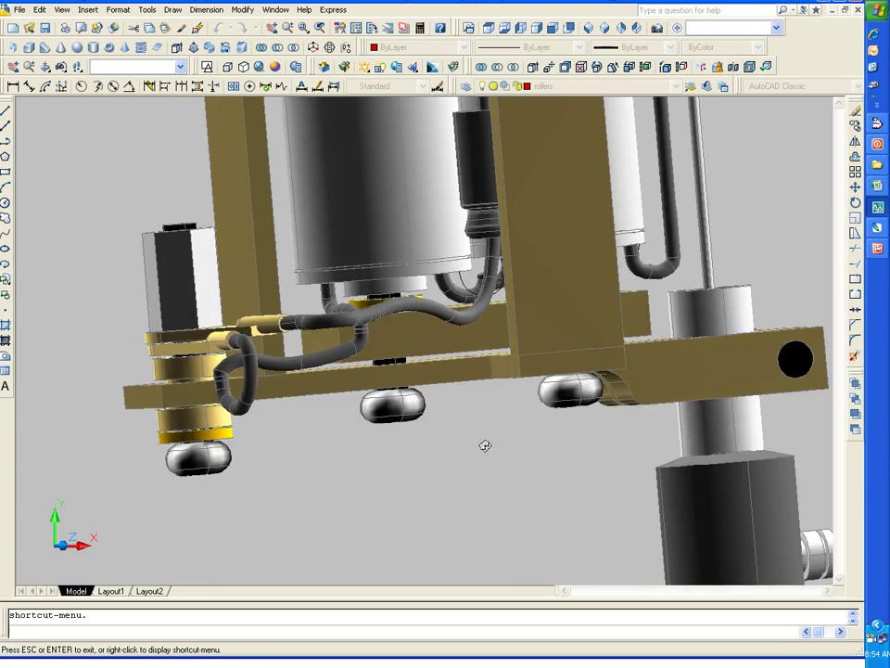
pyautogui.scroll(1, 485, 445)
pyautogui.scroll(-1, 481, 446)
pyautogui.scroll(-3, 478, 445)
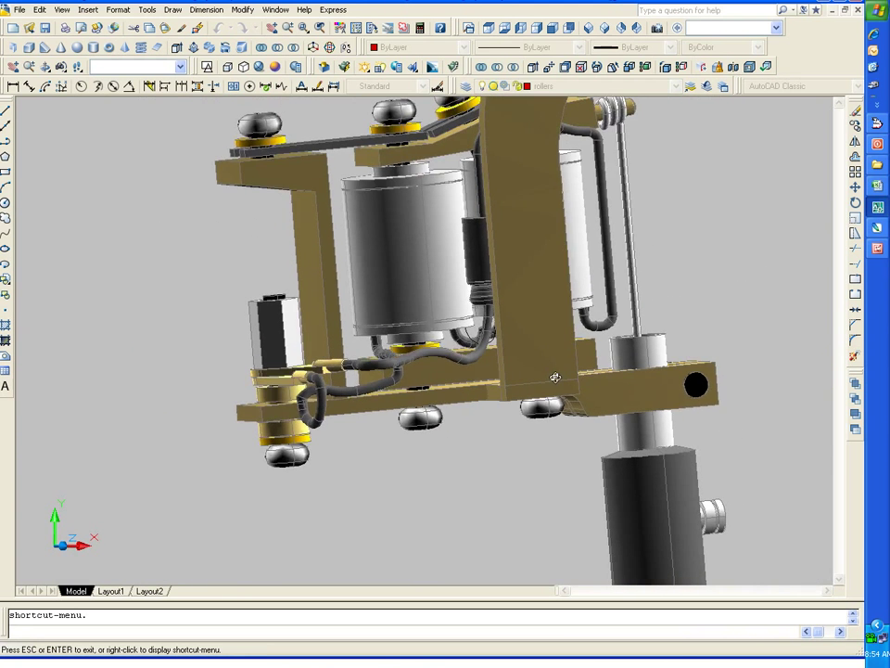
pyautogui.moveTo(555, 378)
pyautogui.mouseDown()
pyautogui.moveTo(476, 436)
pyautogui.moveTo(448, 315)
pyautogui.moveTo(599, 305)
pyautogui.moveTo(607, 263)
pyautogui.moveTo(636, 219)
pyautogui.moveTo(618, 414)
pyautogui.moveTo(584, 461)
pyautogui.moveTo(574, 341)
pyautogui.mouseUp()
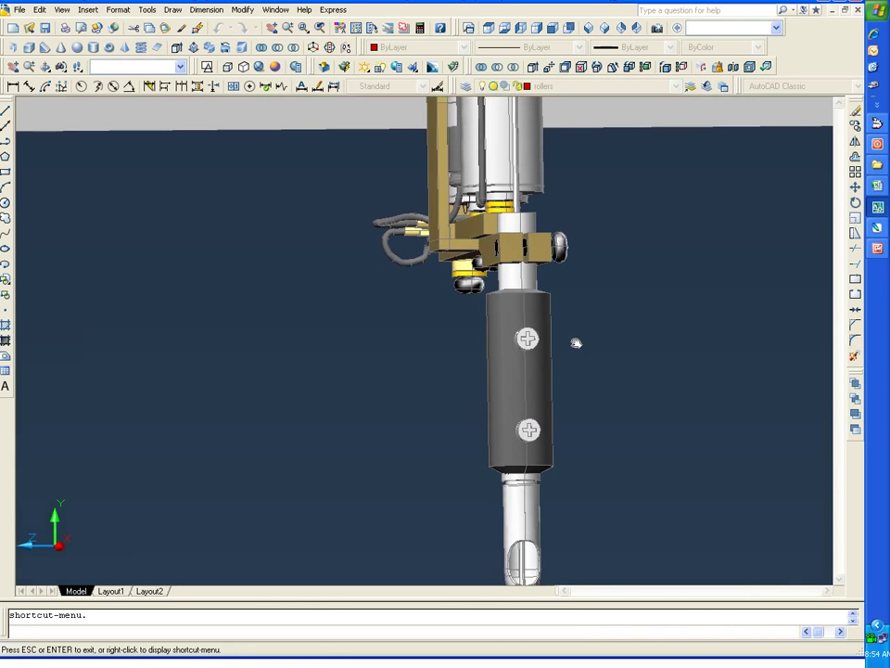
pyautogui.press('Escape')
pyautogui.moveTo(574, 341)
pyautogui.keyDown('shift'); pyautogui.mouseDown(button='middle')
pyautogui.moveTo(610, 441)
pyautogui.moveTo(642, 475)
pyautogui.moveTo(517, 412)
pyautogui.moveTo(519, 381)
pyautogui.moveTo(584, 385)
pyautogui.moveTo(542, 435)
pyautogui.mouseUp(button='middle'); pyautogui.keyUp('shift')
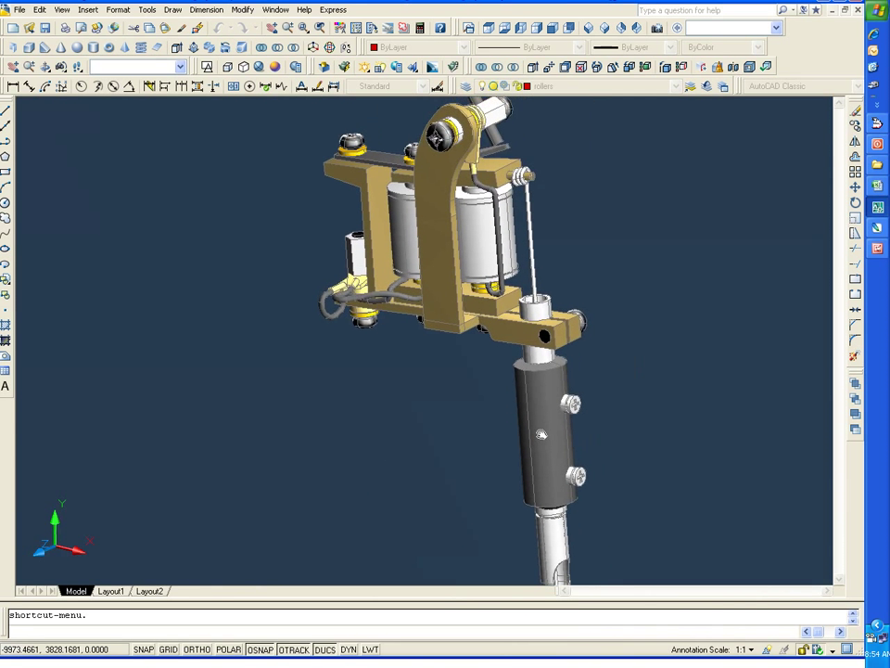
pyautogui.moveTo(561, 375)
pyautogui.keyDown('shift'); pyautogui.mouseDown(button='middle')
pyautogui.moveTo(552, 490)
pyautogui.moveTo(524, 463)
pyautogui.moveTo(498, 416)
pyautogui.mouseUp(button='middle'); pyautogui.keyUp('shift')
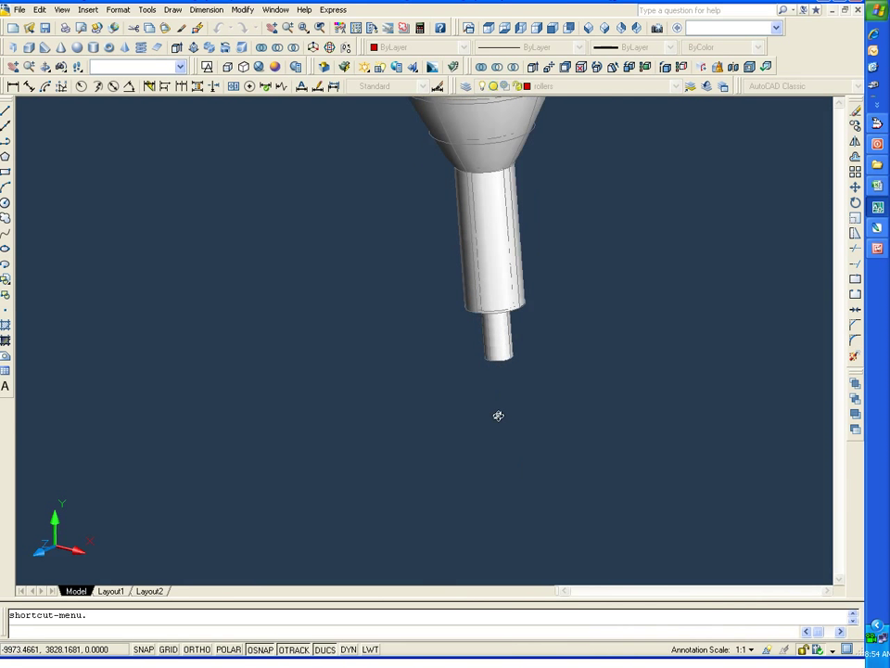
pyautogui.keyDown('shift'); pyautogui.moveTo(503, 343); pyautogui.dragTo(532, 374, button='middle'); pyautogui.keyUp('shift')
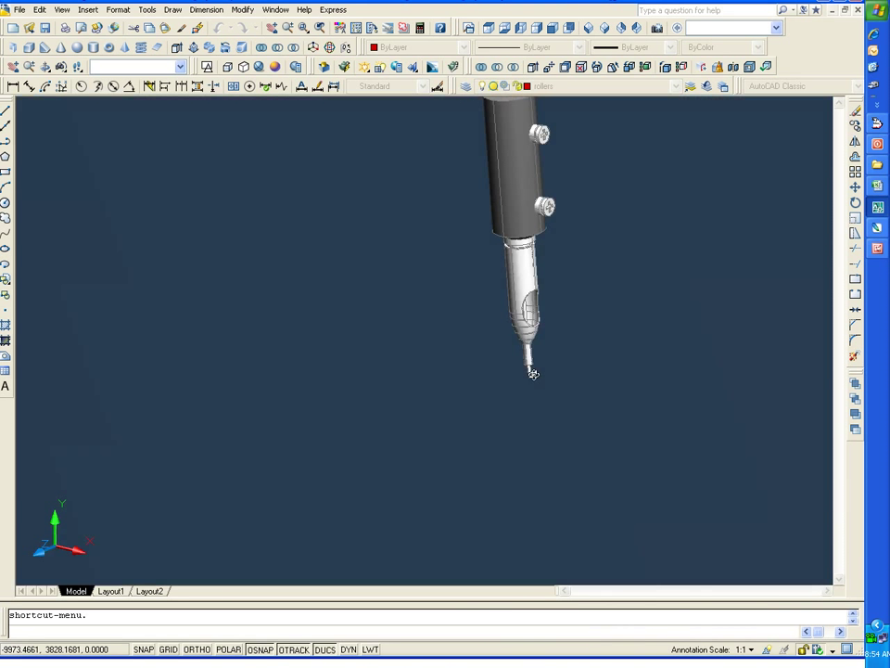
pyautogui.rightClick(585, 265)
pyautogui.click(598, 266)
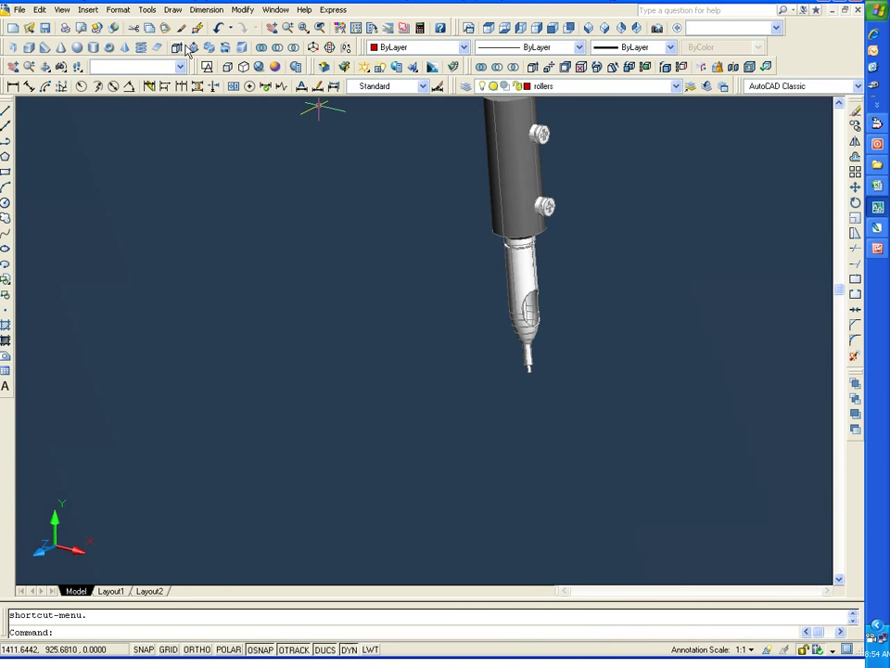
# Switch to 2D Wireframe in Front view and zoom in on the needle tip.
pyautogui.click(207, 67)
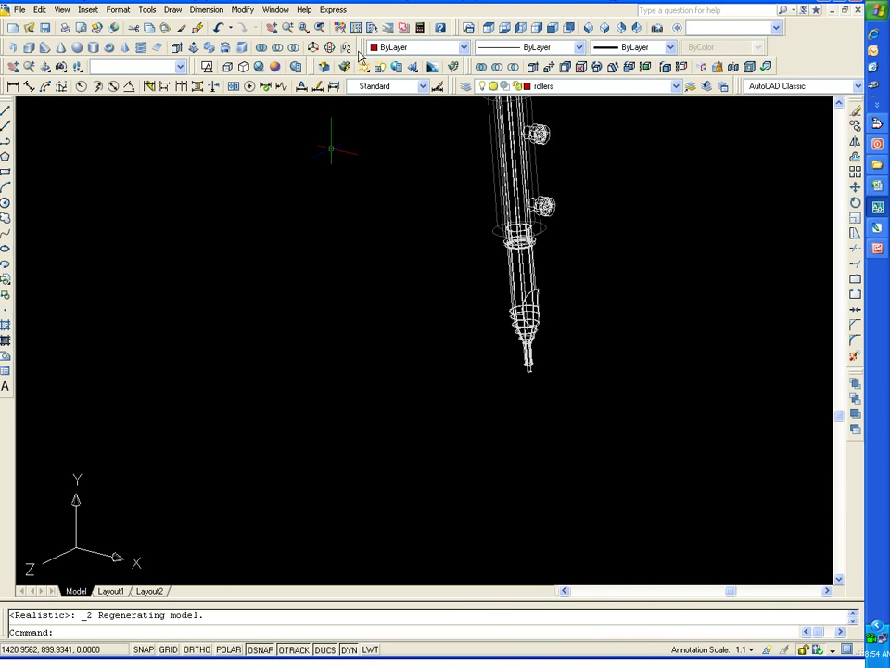
pyautogui.click(553, 27)
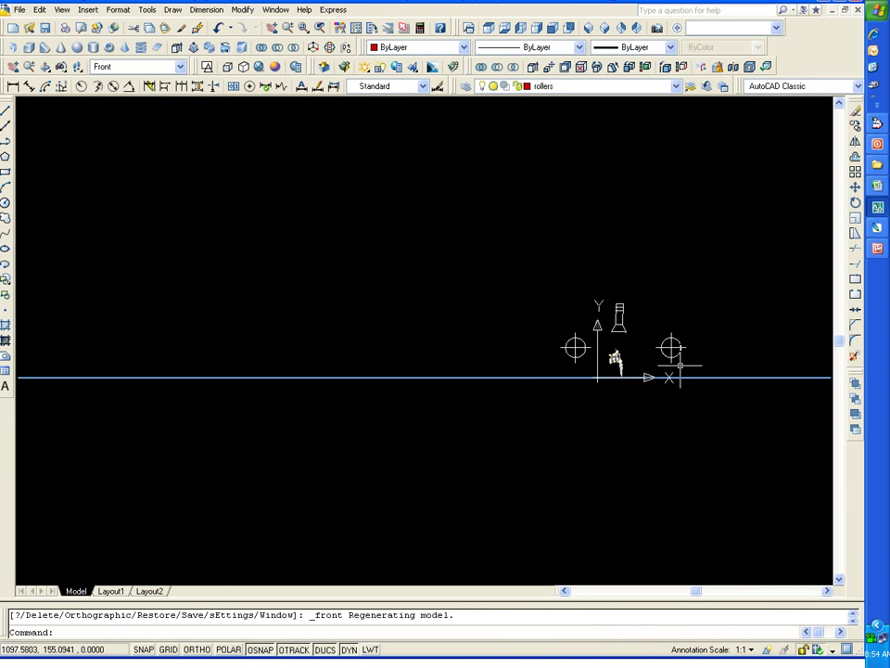
pyautogui.scroll(3, 649, 352)
pyautogui.scroll(5, 741, 404)
pyautogui.moveTo(741, 404); pyautogui.dragTo(307, 288, button='middle')
pyautogui.scroll(5, 307, 288)
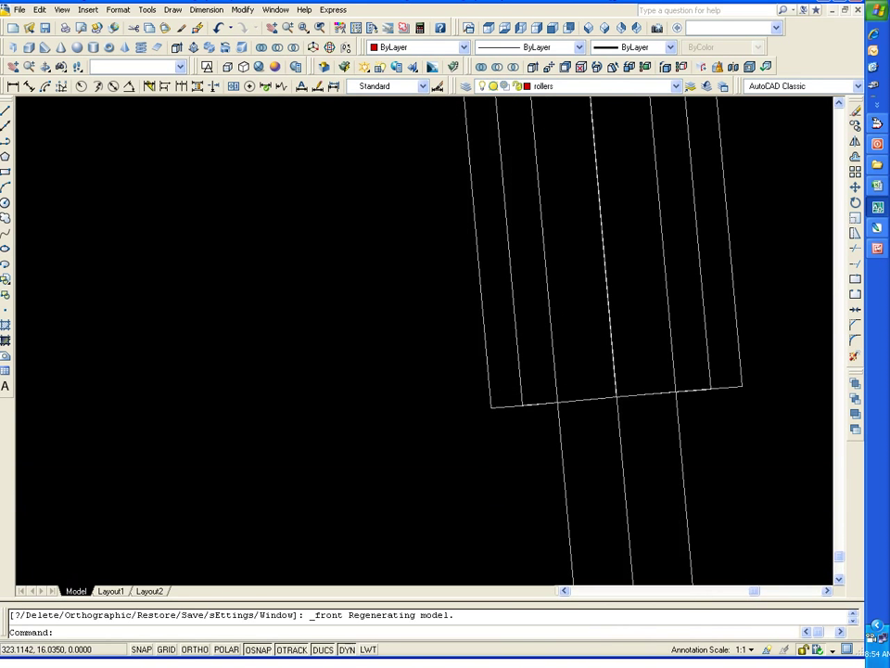
pyautogui.scroll(-2, 441, 259)
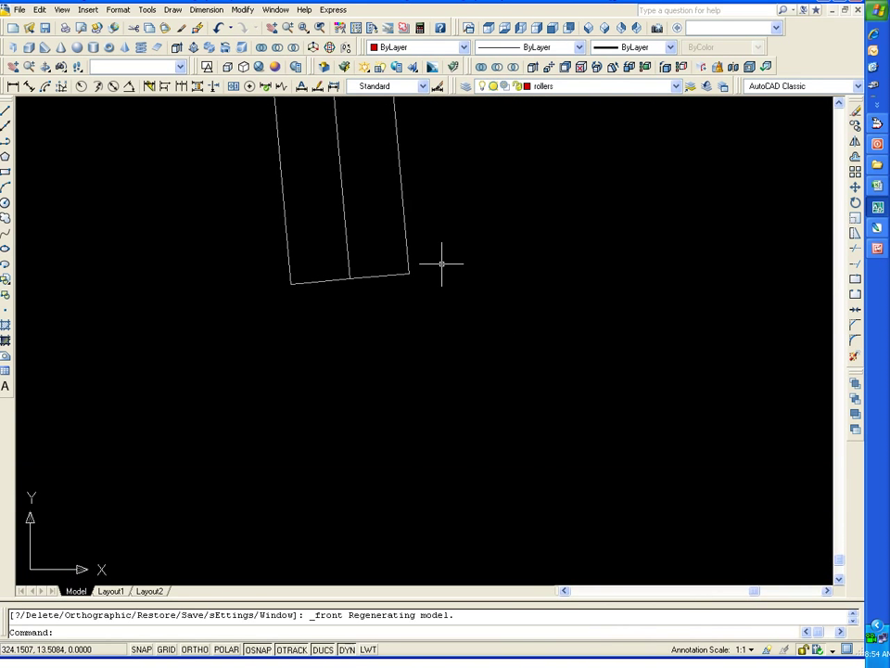
# Draw a closed polyline profile from the needle tip's corner along the tube's lower edge.
pyautogui.click(3, 132)
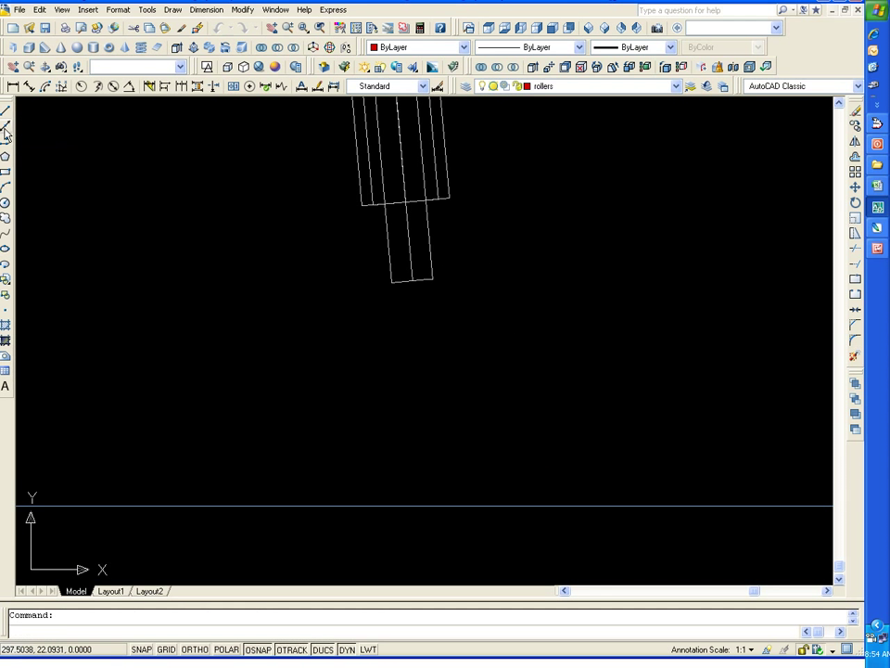
pyautogui.click(7, 141)
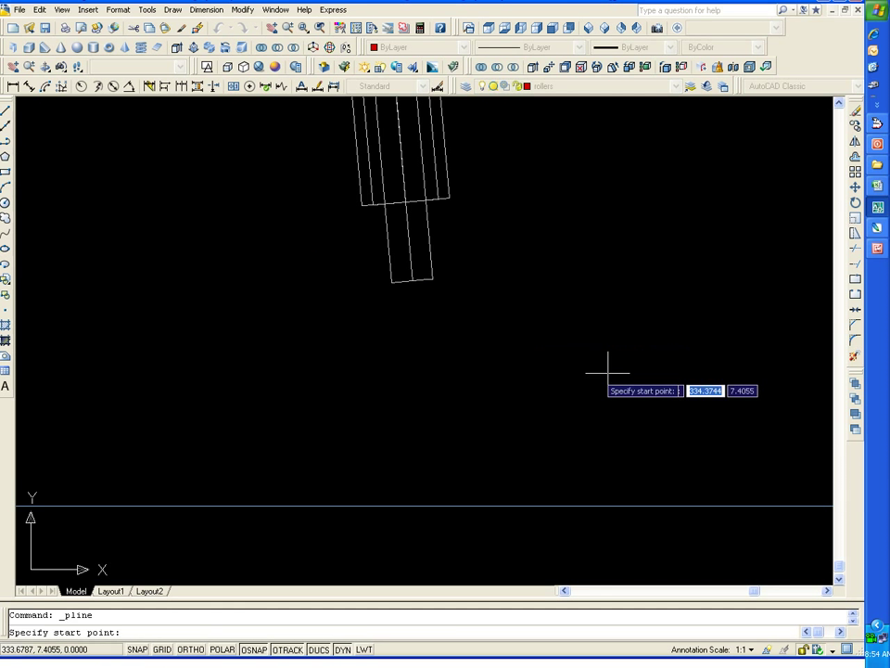
pyautogui.click(392, 282)
pyautogui.scroll(2, 399, 278)
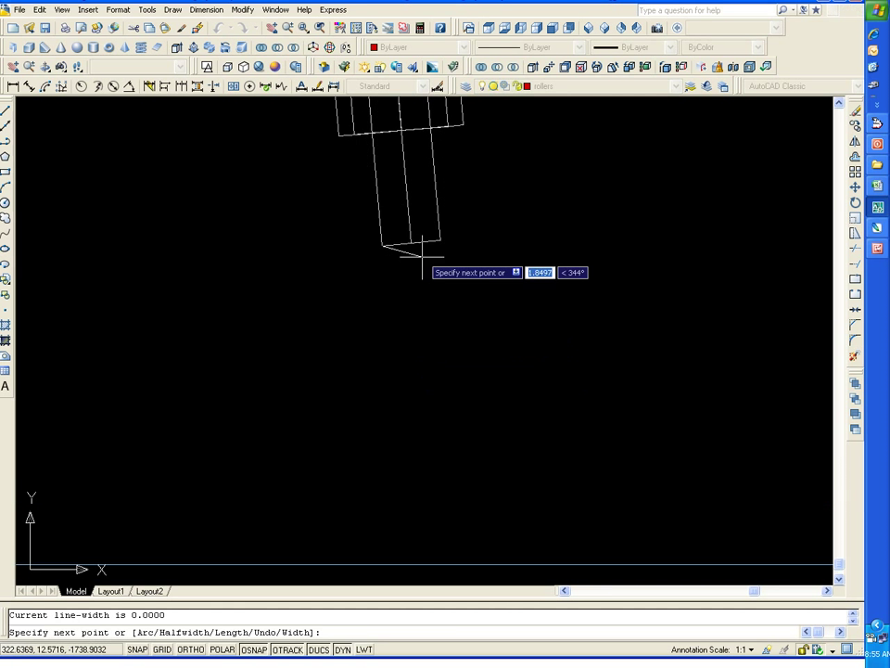
pyautogui.scroll(2, 386, 269)
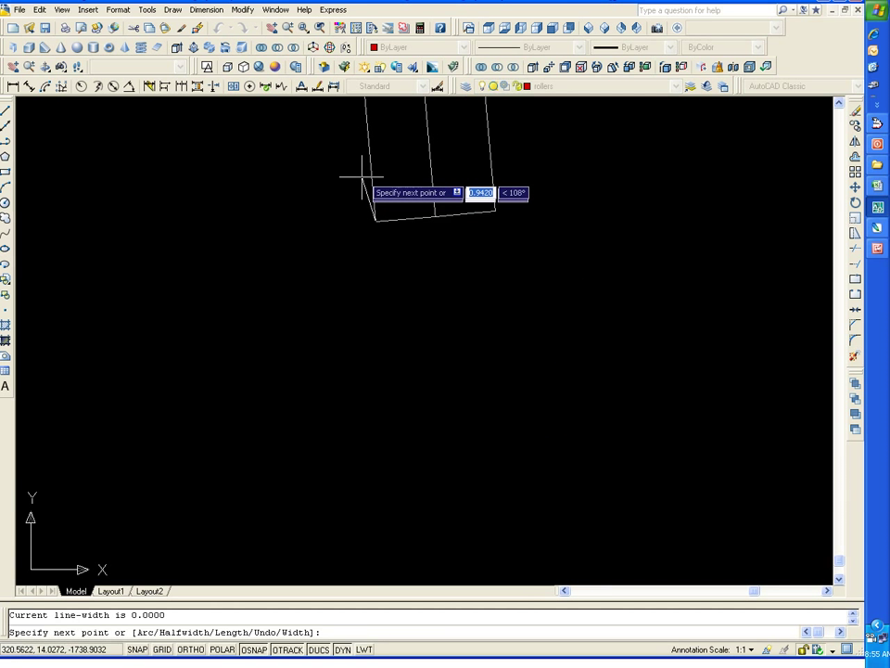
pyautogui.moveTo(393, 363); pyautogui.dragTo(398, 581, button='middle')
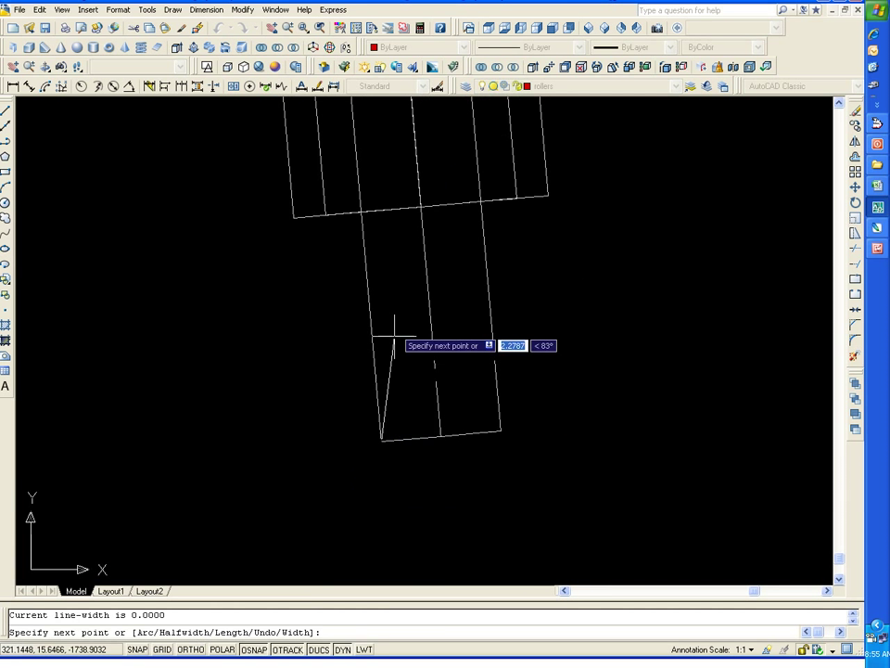
pyautogui.click(361, 212)
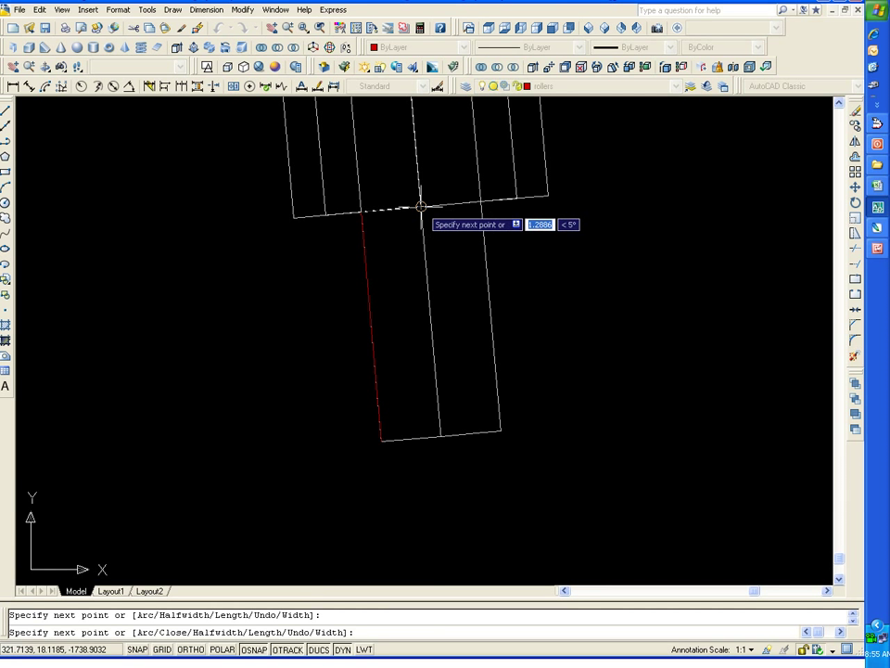
pyautogui.click(441, 434)
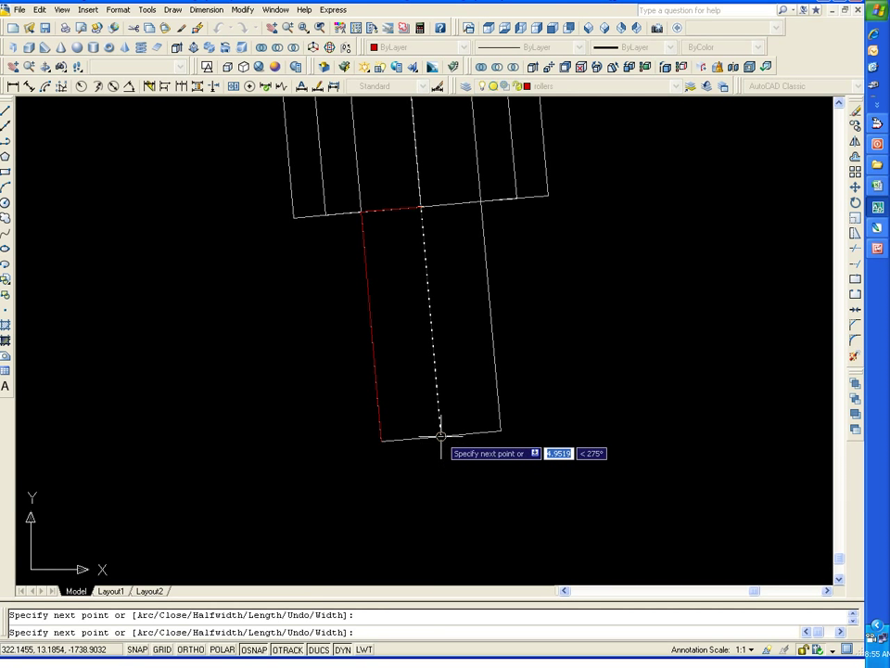
pyautogui.rightClick(460, 253)
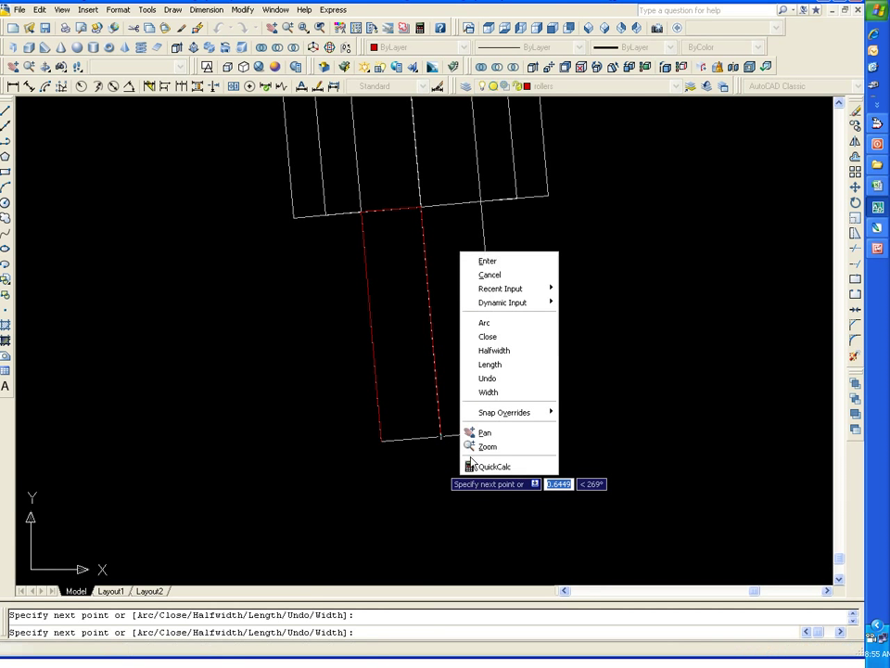
pyautogui.click(487, 336)
# Stretch the profile's bottom-right corner downward into a sharp needle point.
pyautogui.click(429, 440)
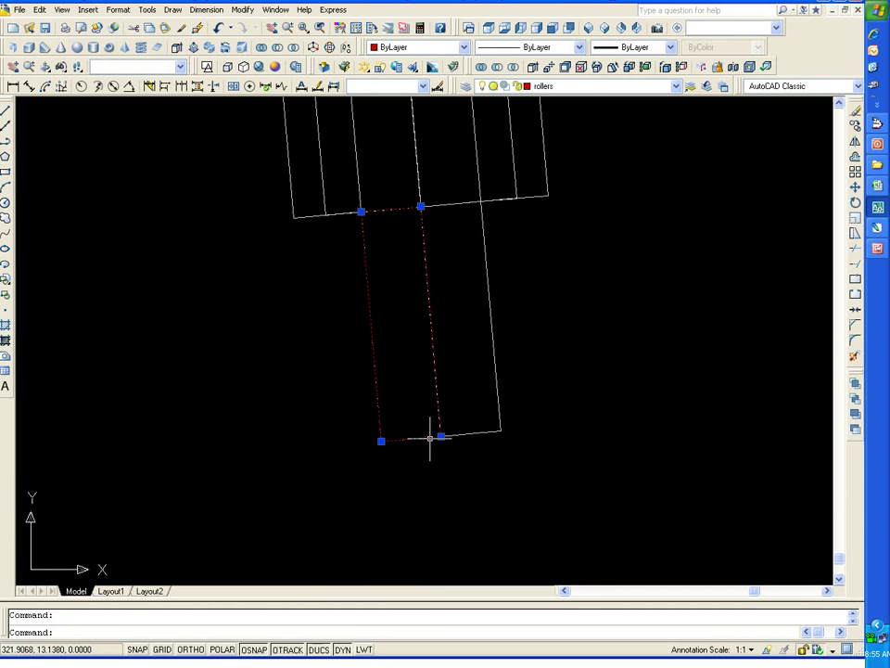
pyautogui.click(441, 436)
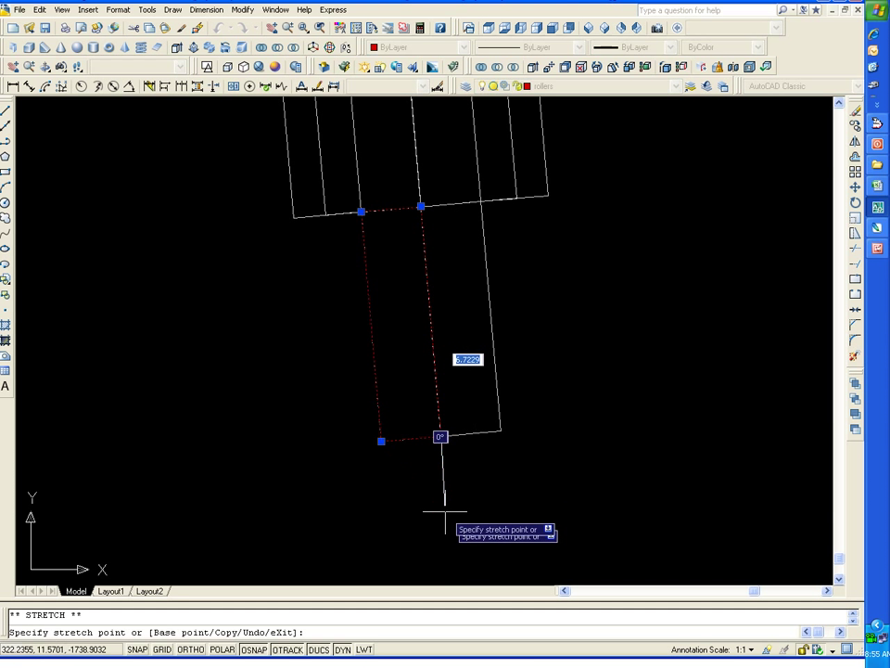
pyautogui.moveTo(473, 509); pyautogui.dragTo(445, 378, button='middle')
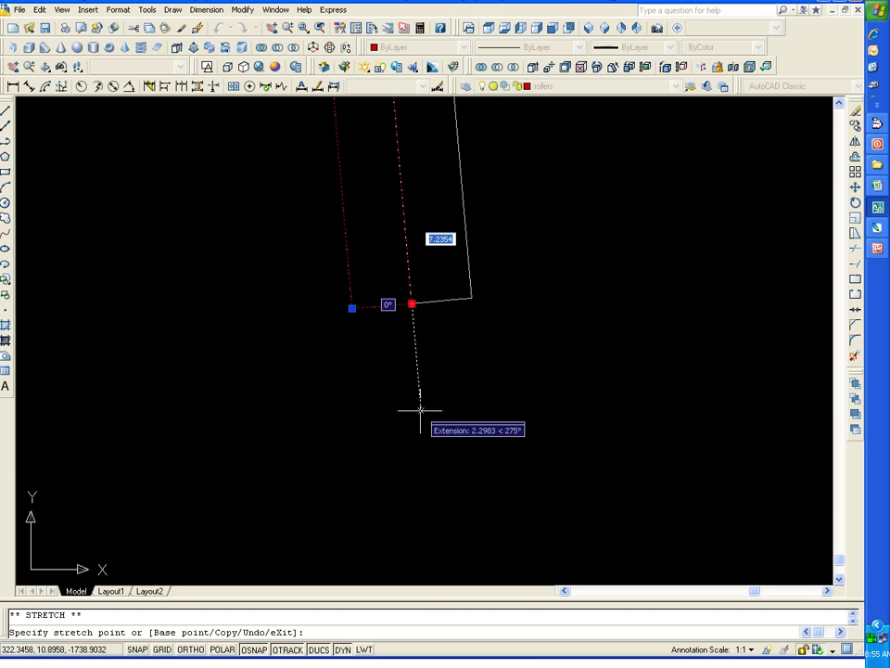
pyautogui.click(430, 507)
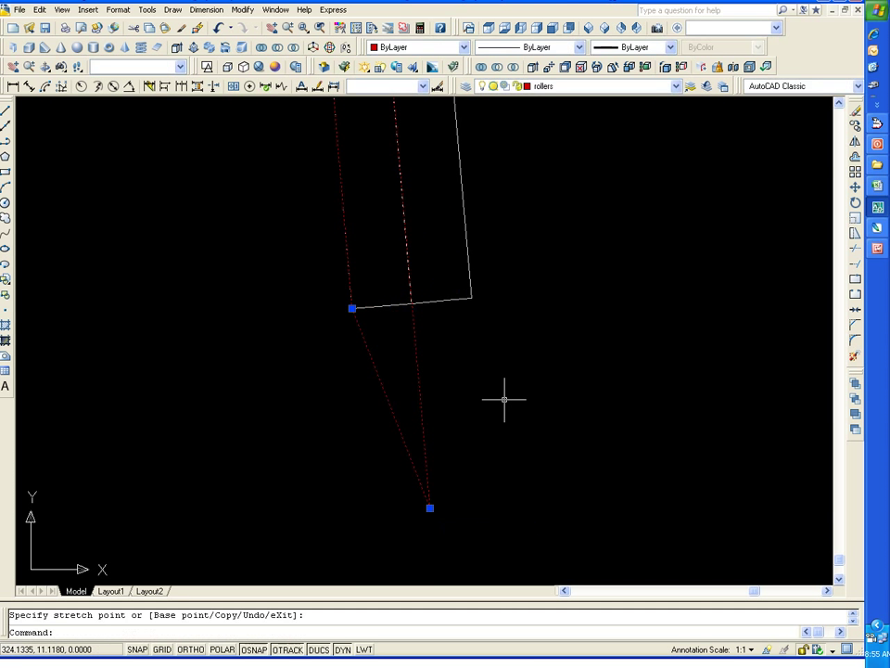
pyautogui.scroll(-3, 508, 371)
pyautogui.scroll(3, 524, 339)
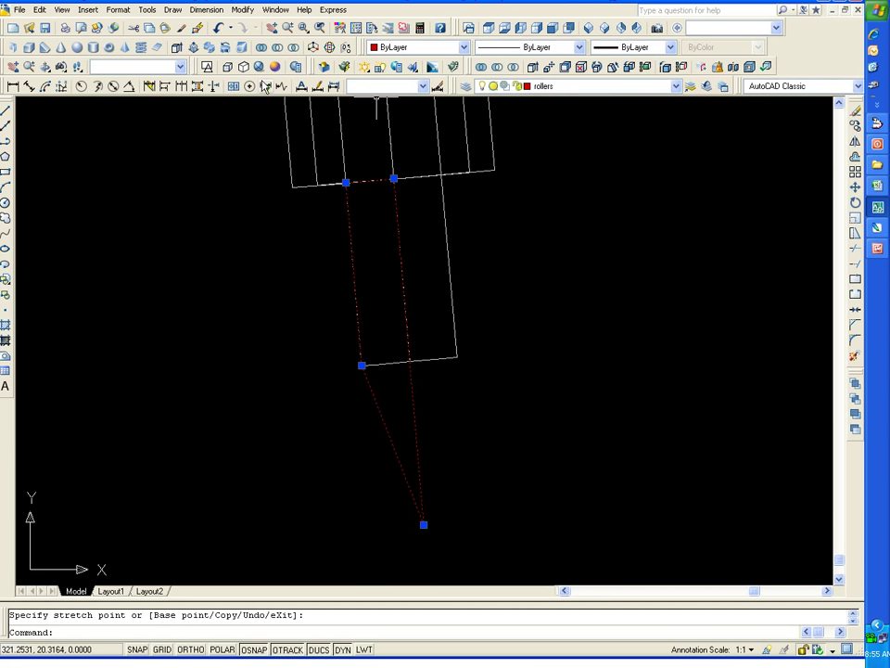
# Try revolving the needle-tip profile about its vertical edge, which AutoCAD rejects.
pyautogui.click(226, 49)
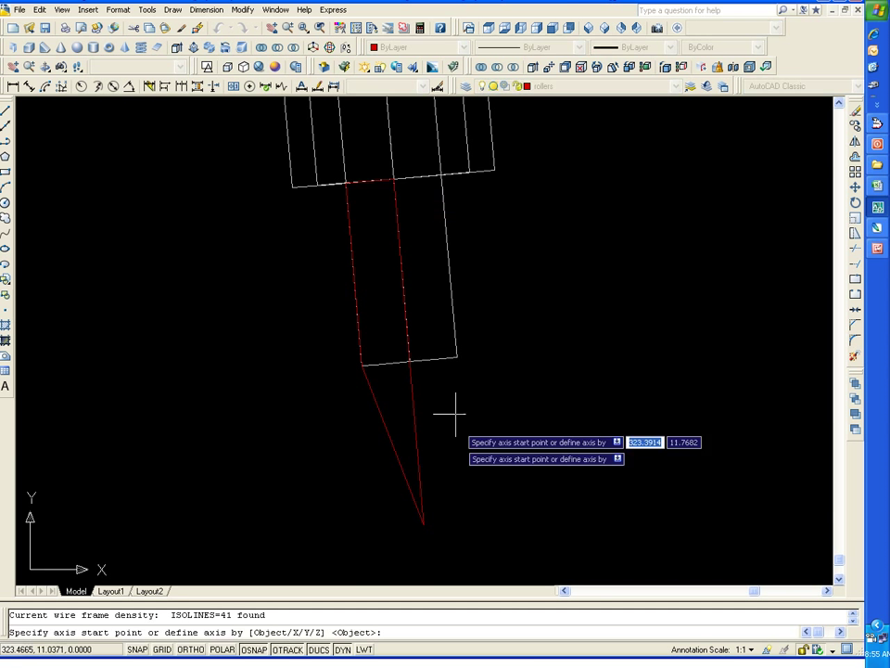
pyautogui.click(423, 524)
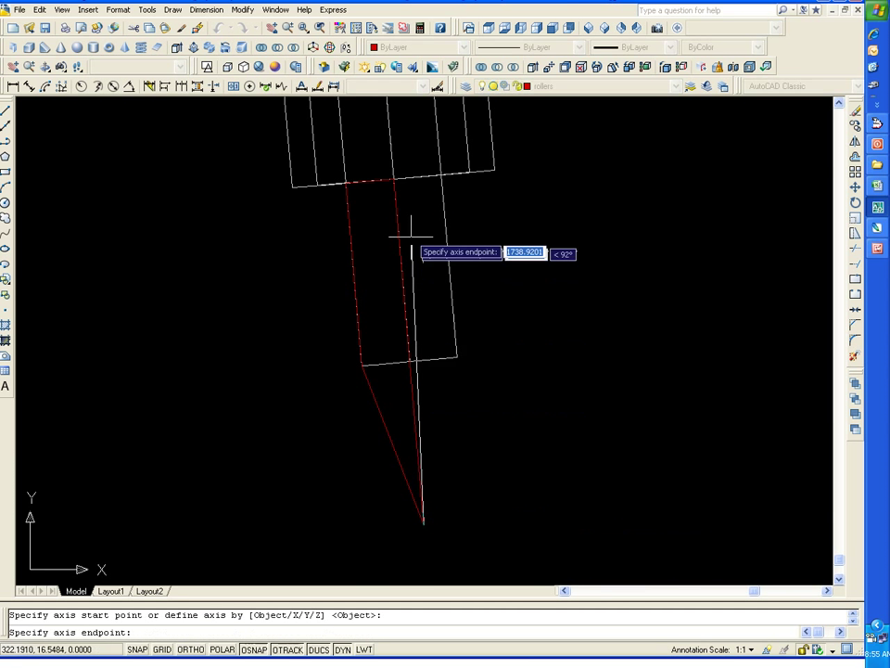
pyautogui.click(394, 177)
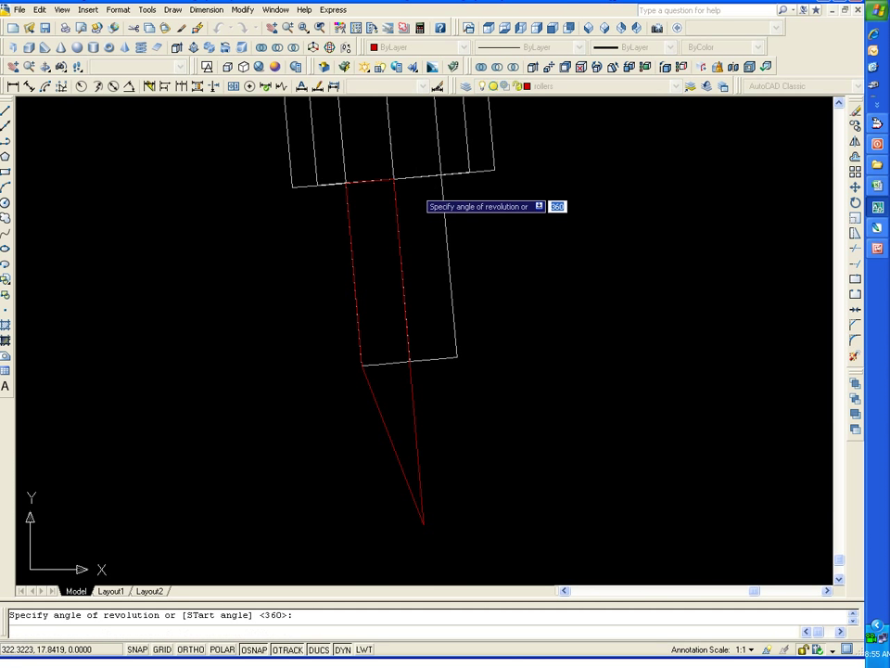
pyautogui.press('Return')
# Select the red needle-tip profile and start moving it.
pyautogui.scroll(-5, 413, 355)
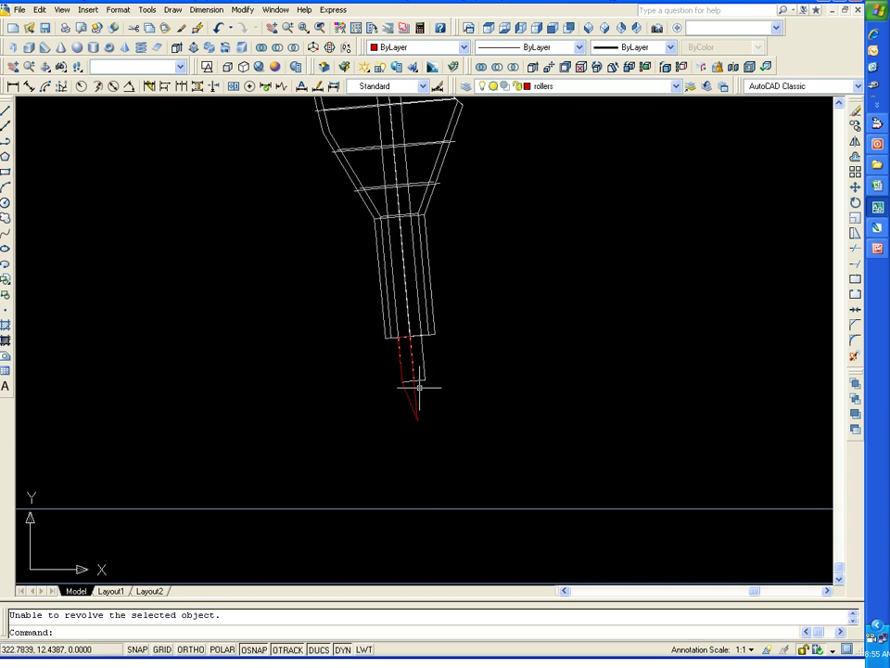
pyautogui.click(416, 400)
pyautogui.scroll(3, 474, 400)
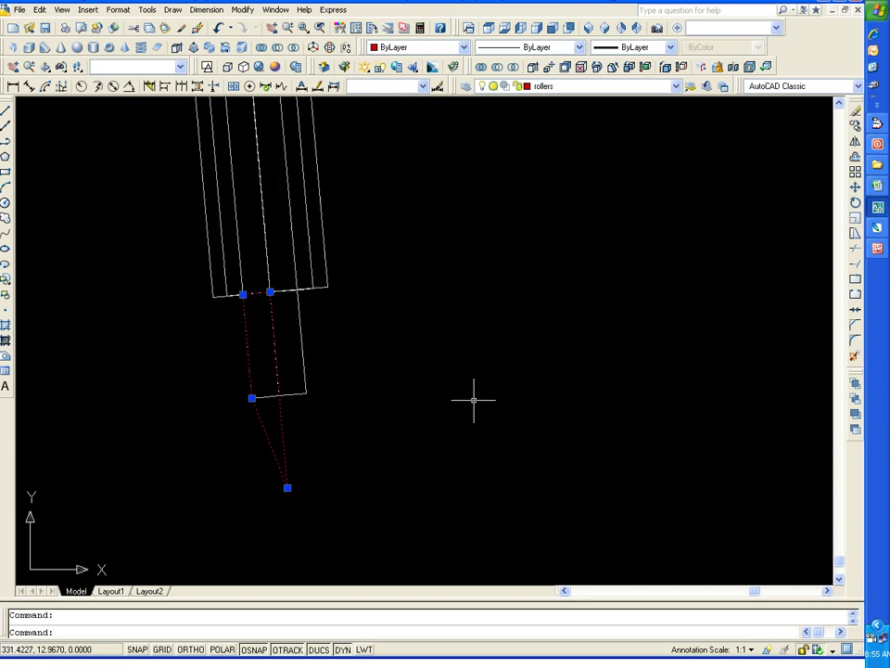
pyautogui.scroll(5, 178, 334)
pyautogui.moveTo(336, 322); pyautogui.dragTo(264, 181, button='middle')
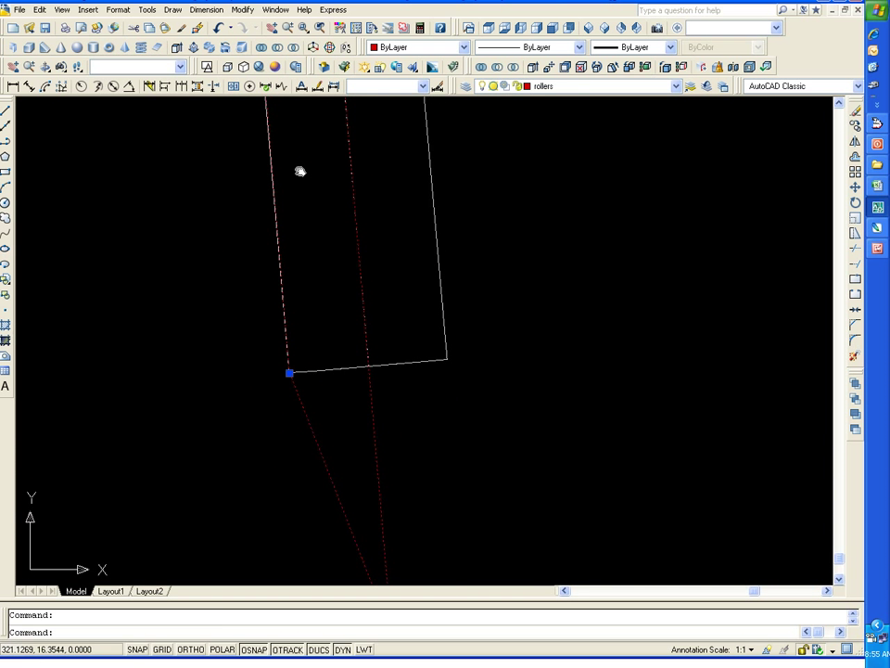
pyautogui.scroll(-3, 481, 243)
pyautogui.rightClick(481, 243)
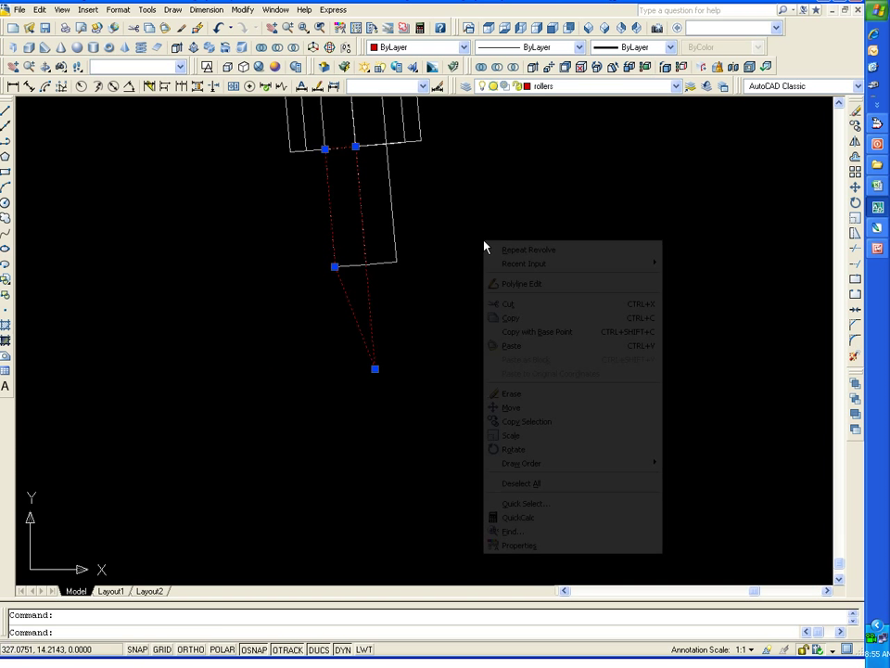
pyautogui.click(508, 405)
# Move the profile from its top point off to the right with Ortho on.
pyautogui.click(355, 145)
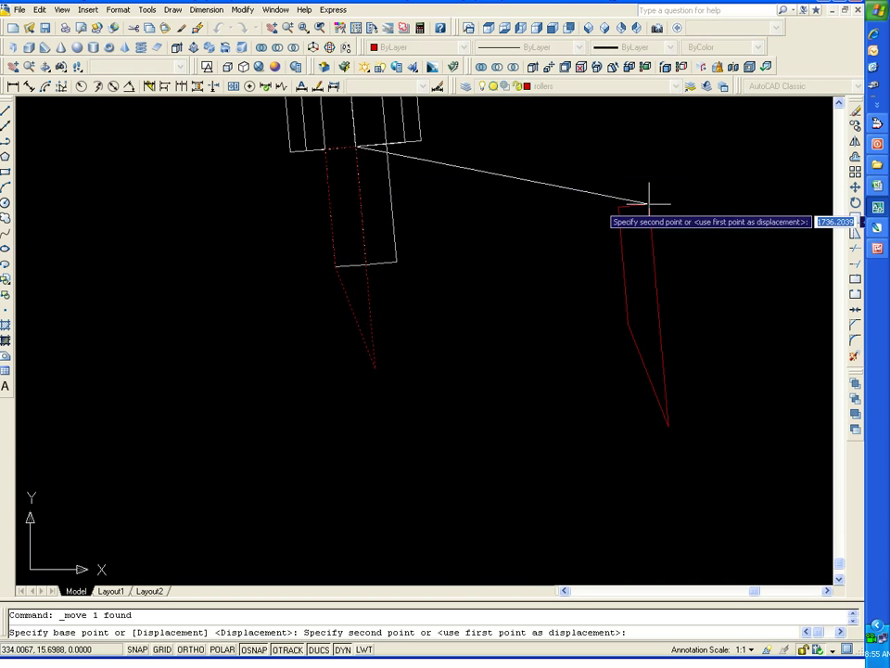
pyautogui.press('F8')
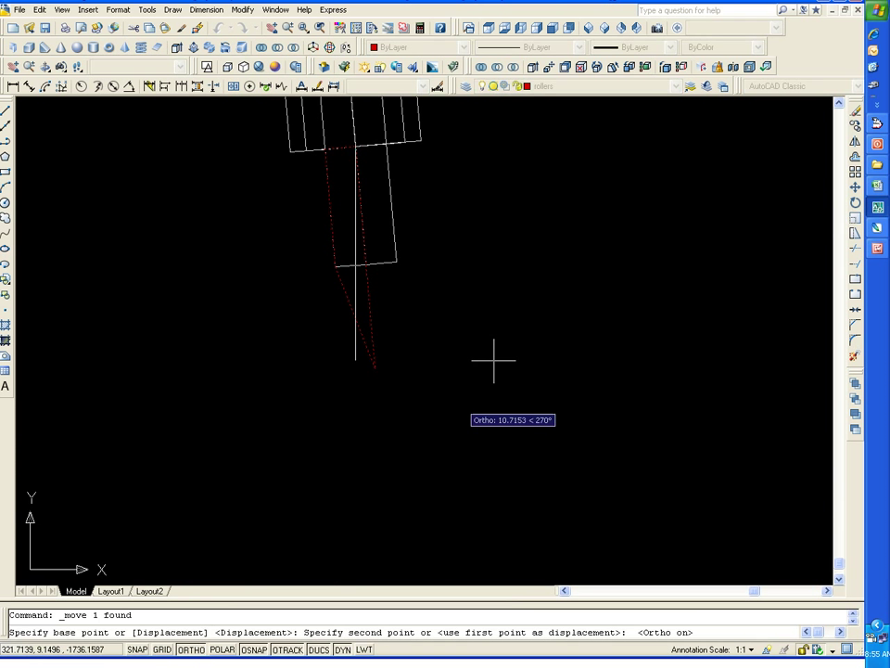
pyautogui.click(559, 239)
pyautogui.moveTo(654, 232); pyautogui.dragTo(520, 275, button='middle')
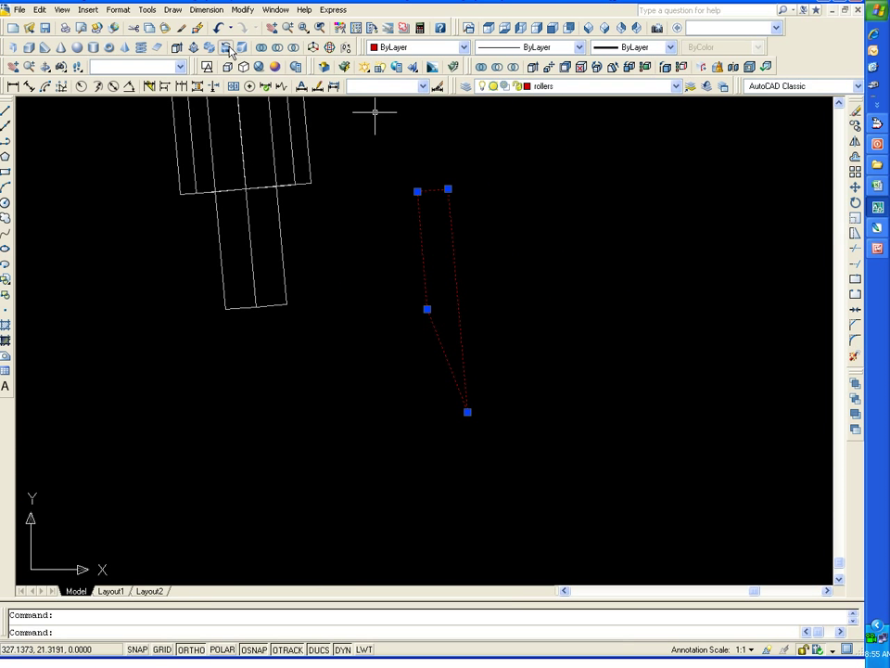
# Revolve the profile 360° about its right edge into a pointed needle tip.
pyautogui.click(227, 48)
pyautogui.click(448, 189)
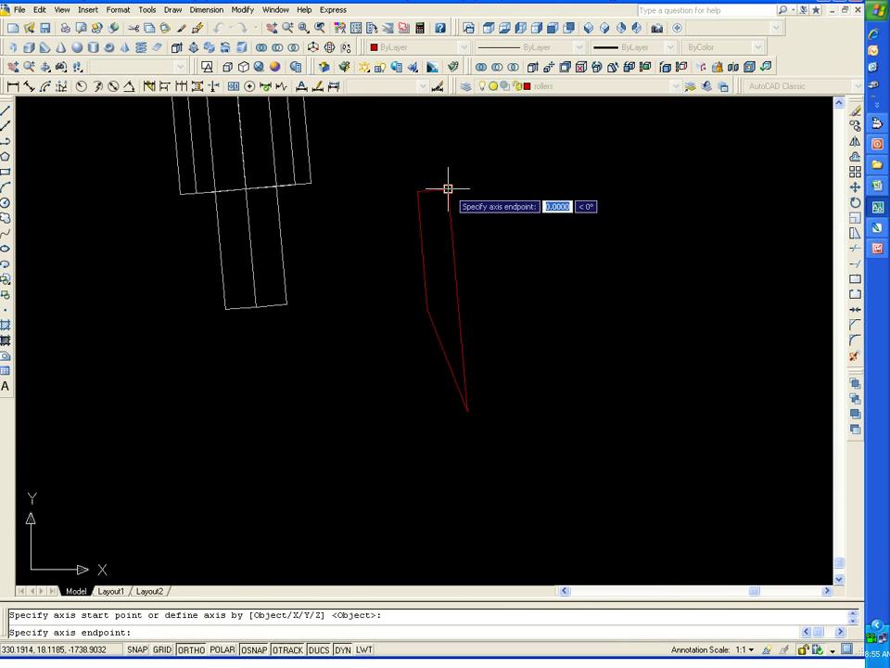
pyautogui.click(467, 410)
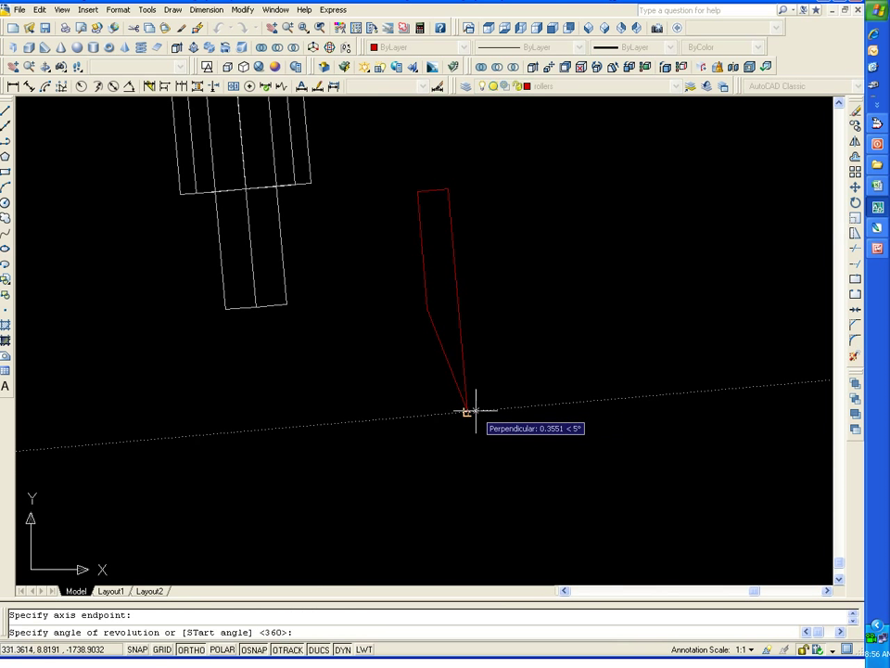
pyautogui.press('Return')
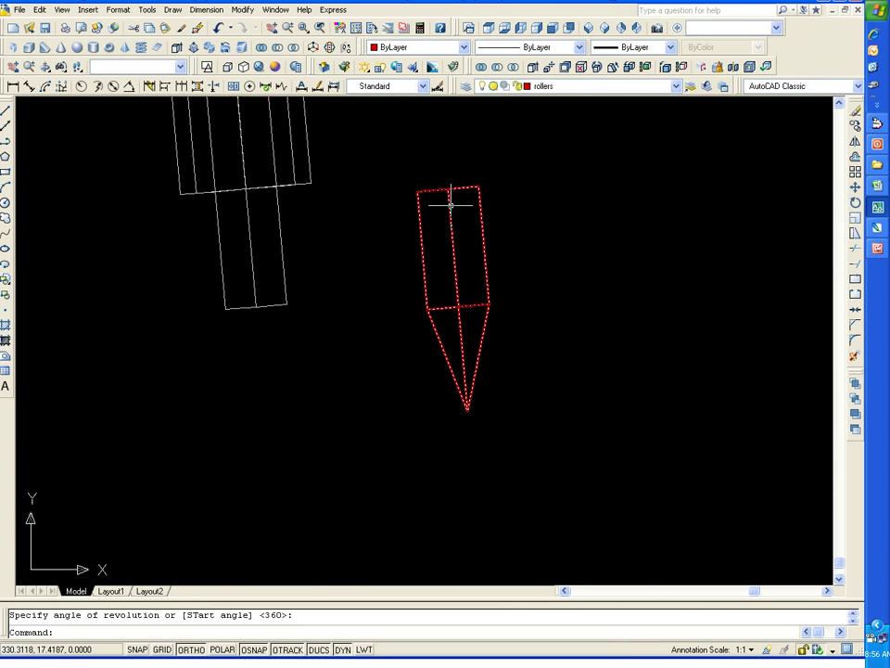
# Move the revolved tip from its top to the grip's bottom edge.
pyautogui.click(449, 195)
pyautogui.rightClick(523, 191)
pyautogui.click(546, 338)
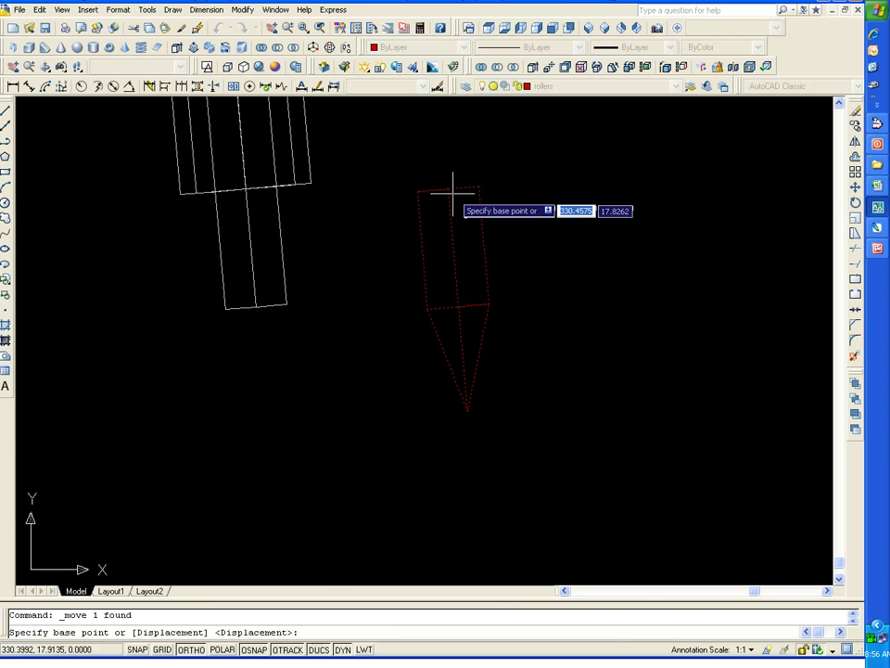
pyautogui.click(446, 189)
pyautogui.click(256, 304)
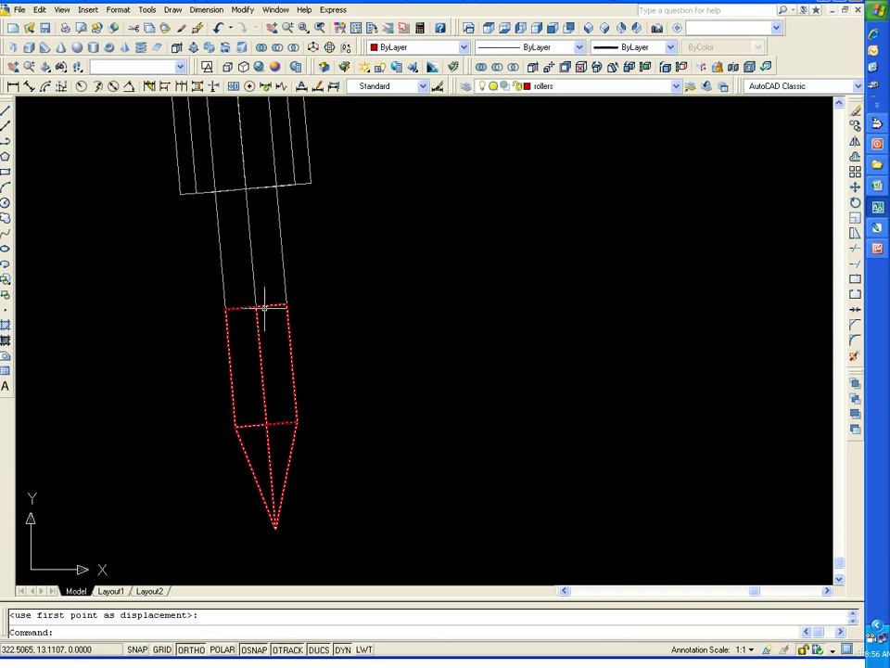
pyautogui.scroll(5, 258, 303)
pyautogui.scroll(-5, 570, 281)
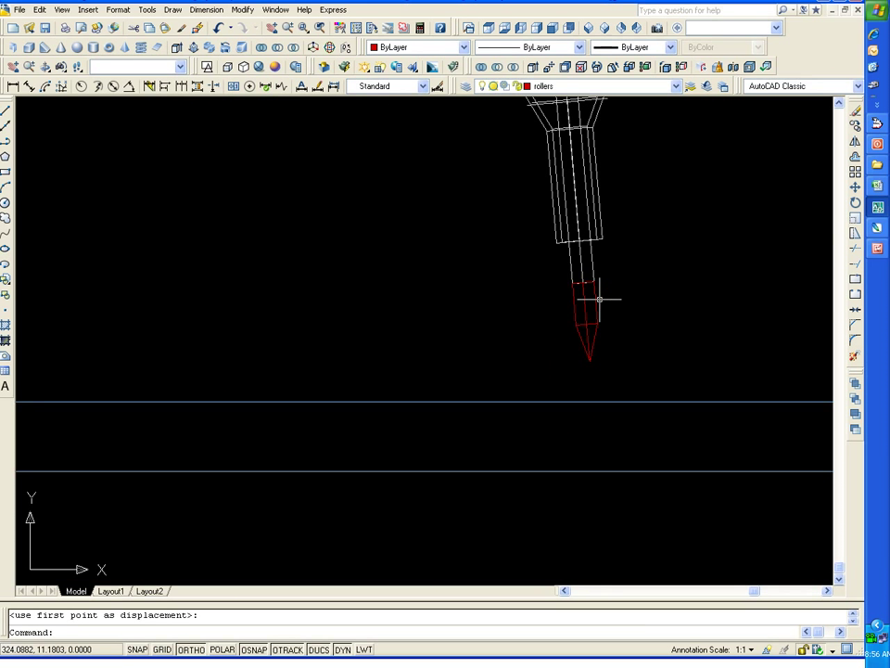
# Change the tip solid's colour from red to Color 251 grey.
pyautogui.click(588, 294)
pyautogui.moveTo(588, 294); pyautogui.dragTo(449, 354, button='middle')
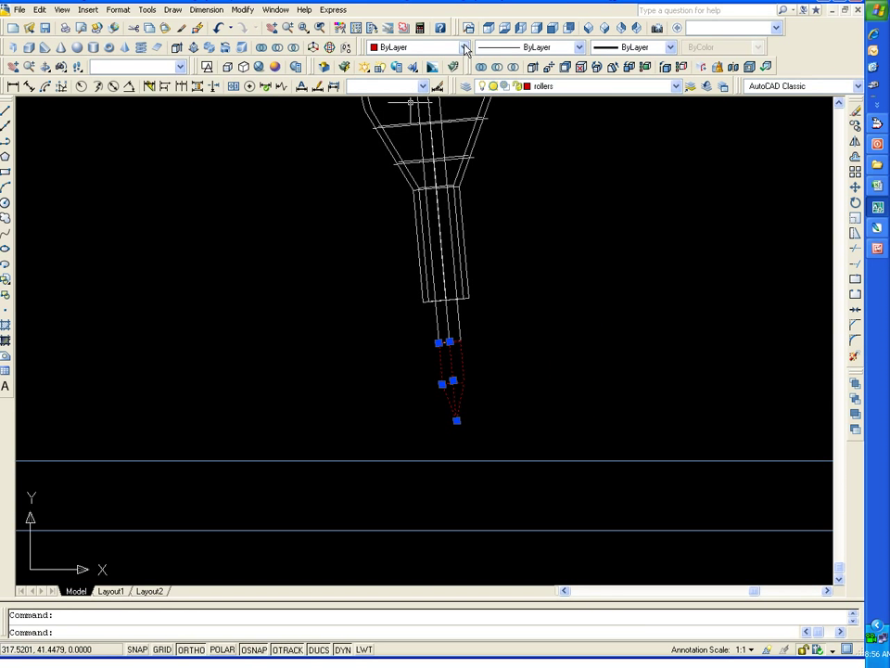
pyautogui.click(466, 50)
pyautogui.scroll(-1, 429, 156)
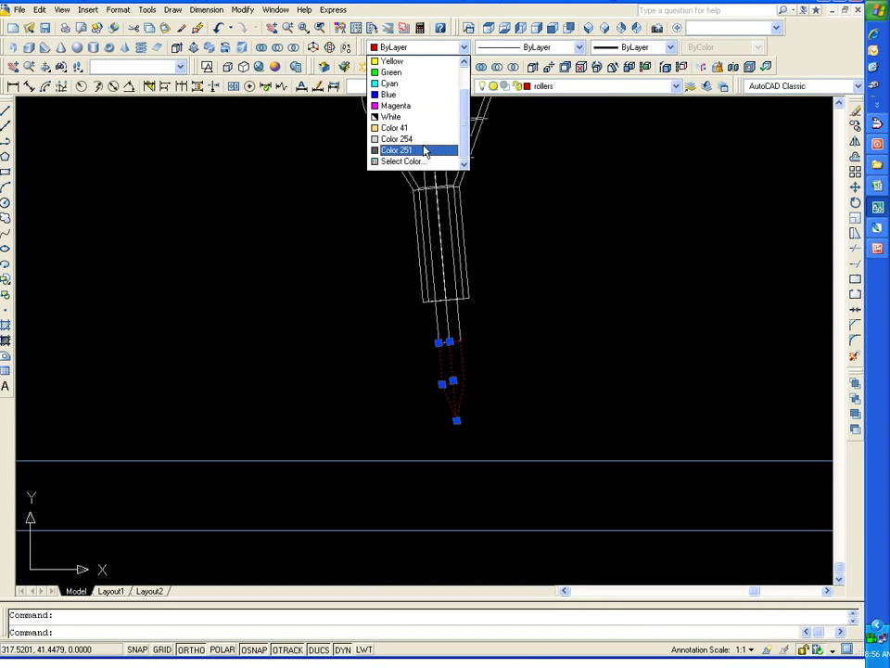
pyautogui.click(425, 151)
pyautogui.rightClick(567, 202)
# Deselect the tip and zoom out over the model.
pyautogui.click(612, 425)
pyautogui.scroll(2, 458, 335)
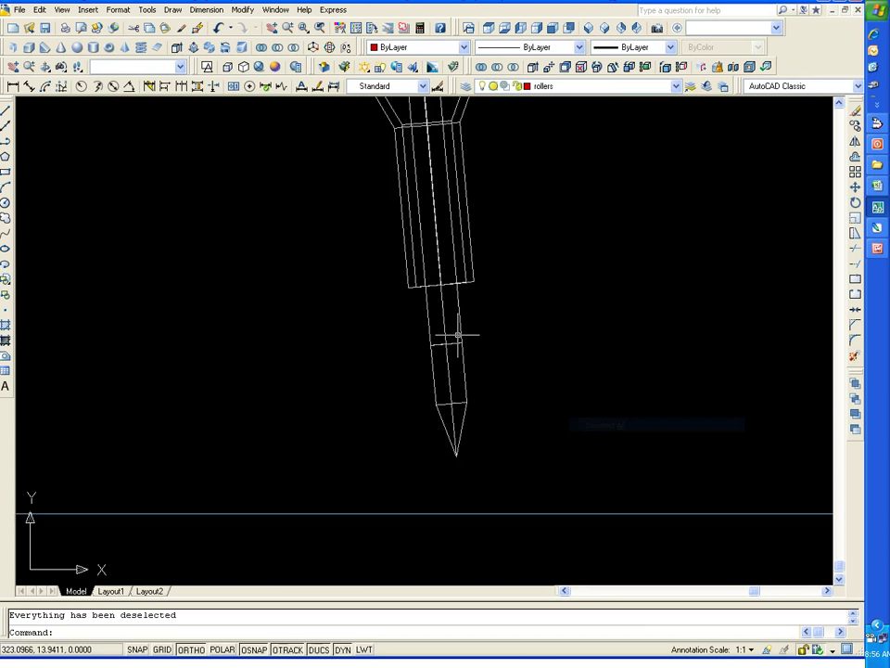
pyautogui.scroll(3, 458, 335)
pyautogui.scroll(3, 463, 364)
pyautogui.click(463, 363)
pyautogui.click(449, 340)
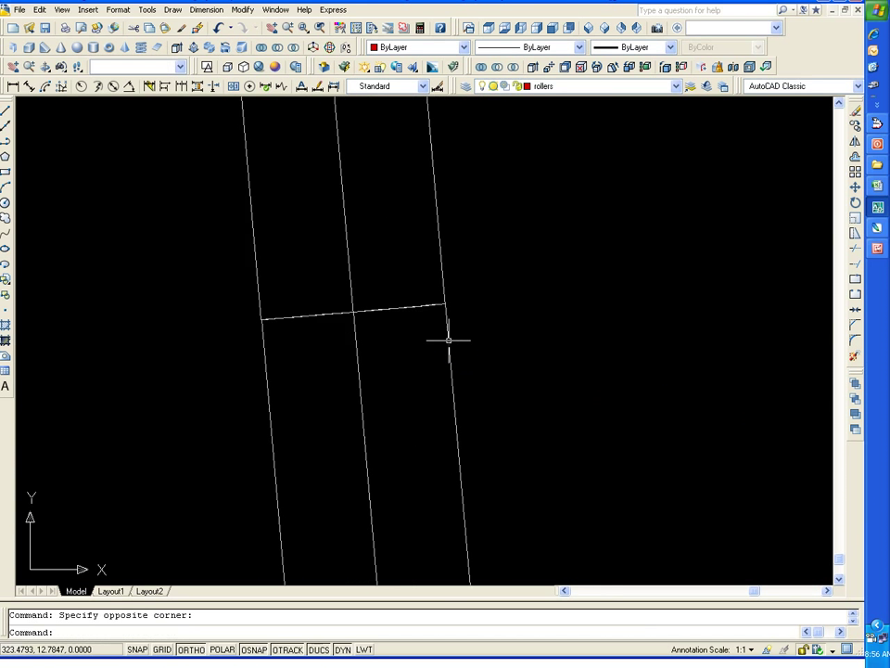
pyautogui.scroll(-2, 446, 335)
pyautogui.scroll(-3, 497, 304)
pyautogui.scroll(-3, 499, 359)
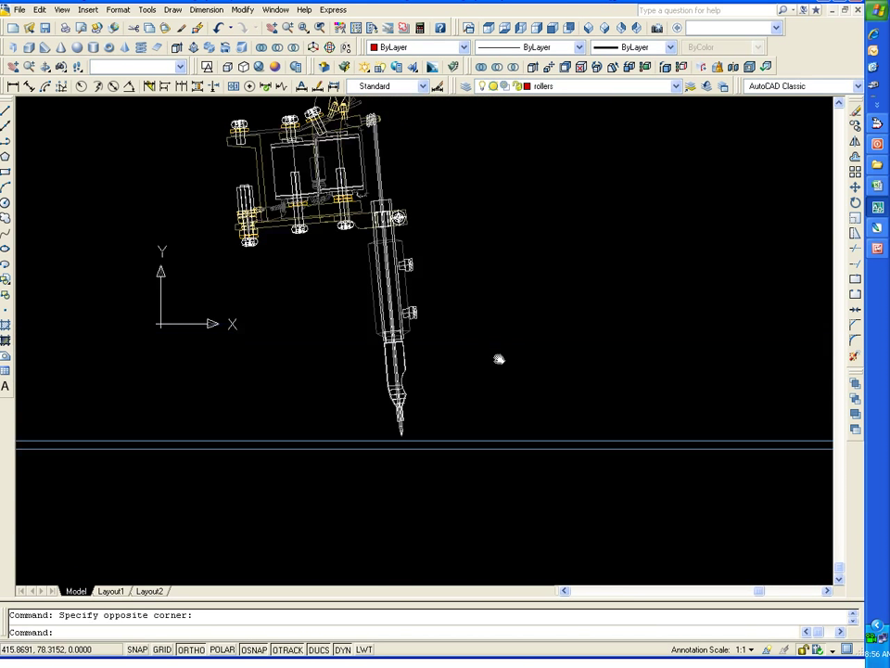
# Show the model in Top view, centre it, then switch to SW Isometric.
pyautogui.click(180, 66)
pyautogui.click(139, 78)
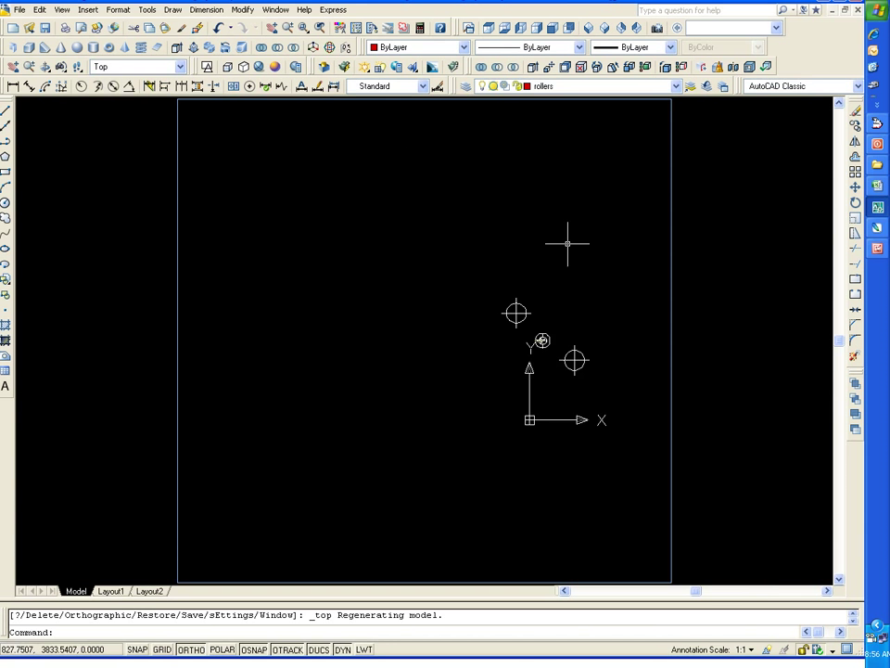
pyautogui.moveTo(568, 243); pyautogui.dragTo(338, 166, button='middle')
pyautogui.scroll(3, 535, 374)
pyautogui.scroll(3, 535, 374)
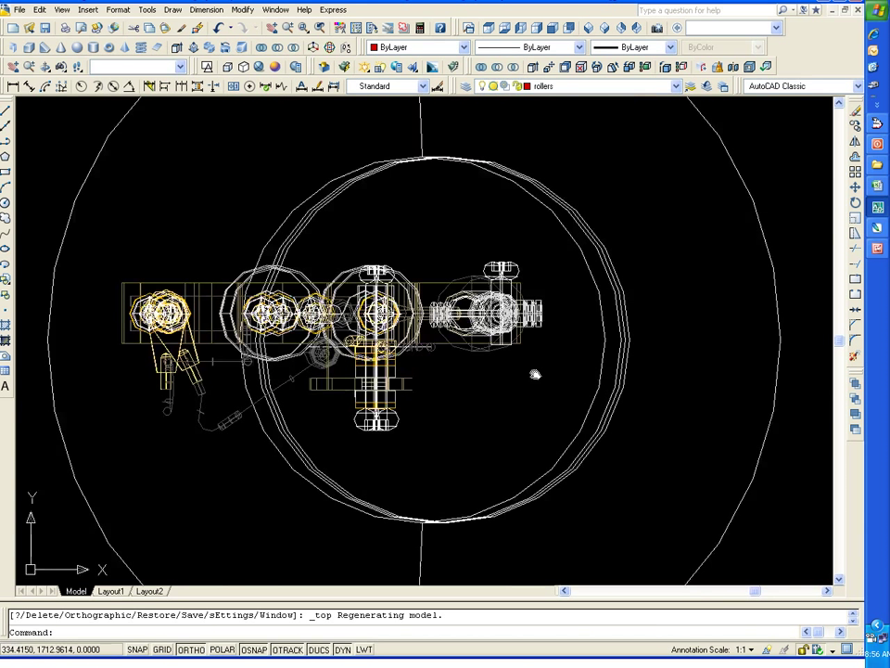
pyautogui.scroll(-4, 395, 288)
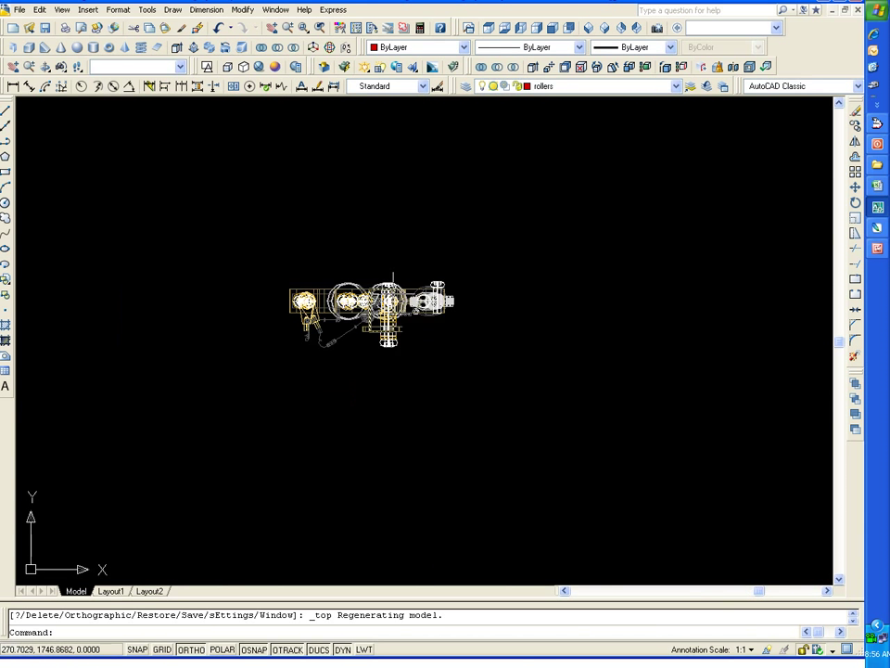
pyautogui.click(589, 29)
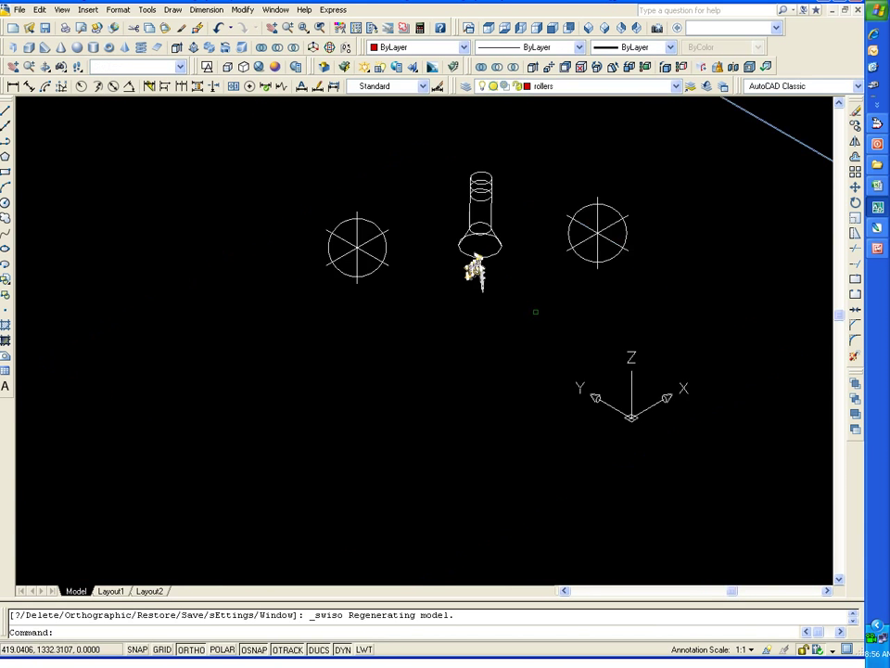
# Orbit the model freely, then restore the saved nicveca shaded view.
pyautogui.click(60, 66)
pyautogui.moveTo(393, 274)
pyautogui.mouseDown()
pyautogui.moveTo(260, 310)
pyautogui.moveTo(274, 358)
pyautogui.moveTo(310, 410)
pyautogui.moveTo(292, 374)
pyautogui.moveTo(318, 304)
pyautogui.moveTo(321, 322)
pyautogui.moveTo(372, 358)
pyautogui.moveTo(331, 329)
pyautogui.moveTo(519, 279)
pyautogui.mouseUp()
pyautogui.press('Escape')
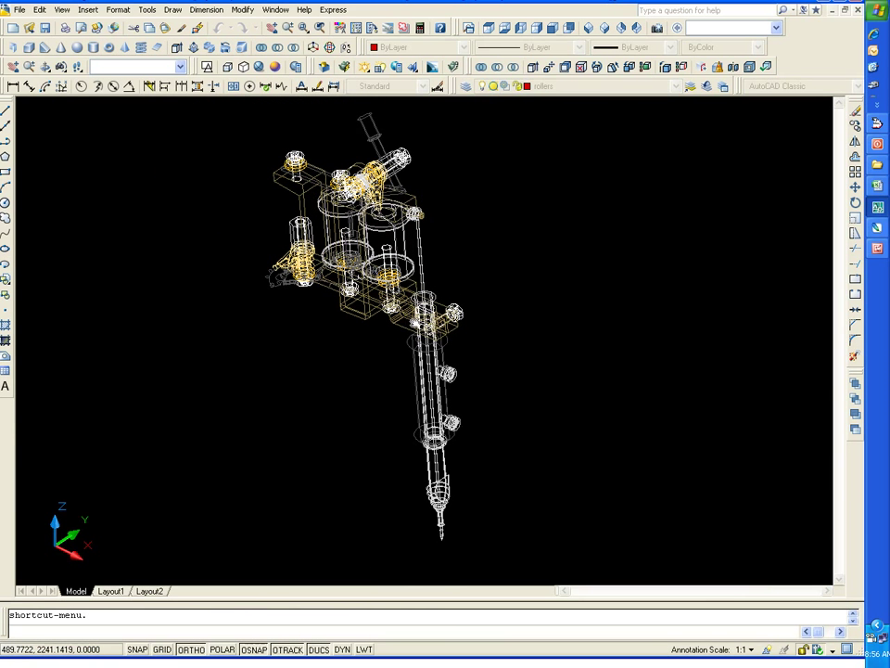
pyautogui.rightClick(567, 263)
pyautogui.click(583, 264)
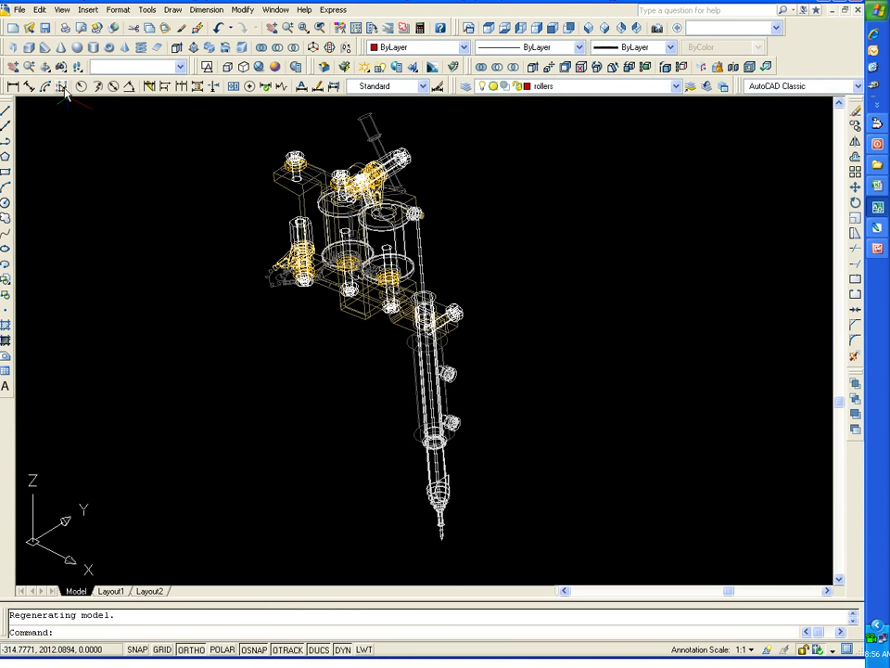
pyautogui.click(163, 67)
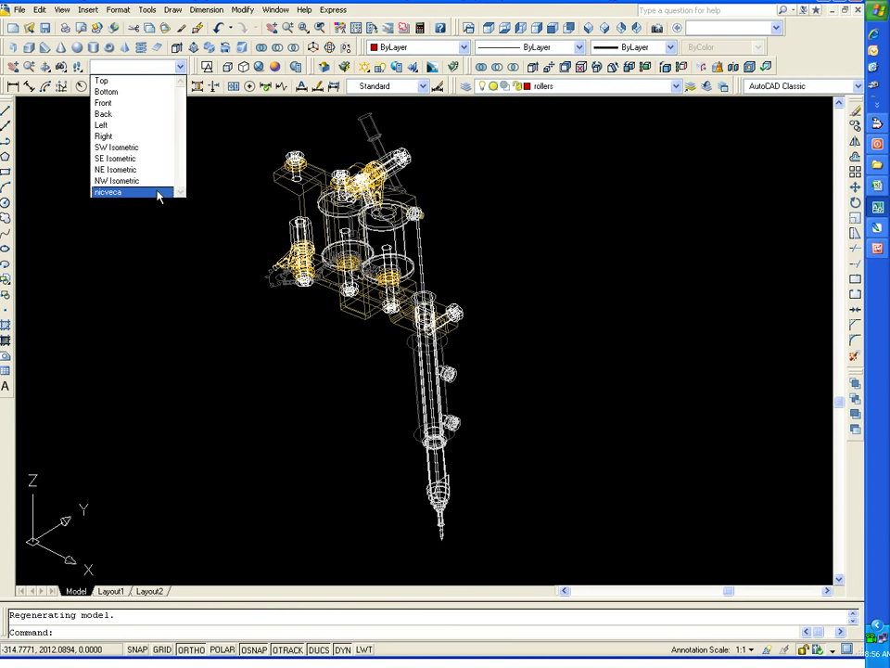
pyautogui.click(148, 192)
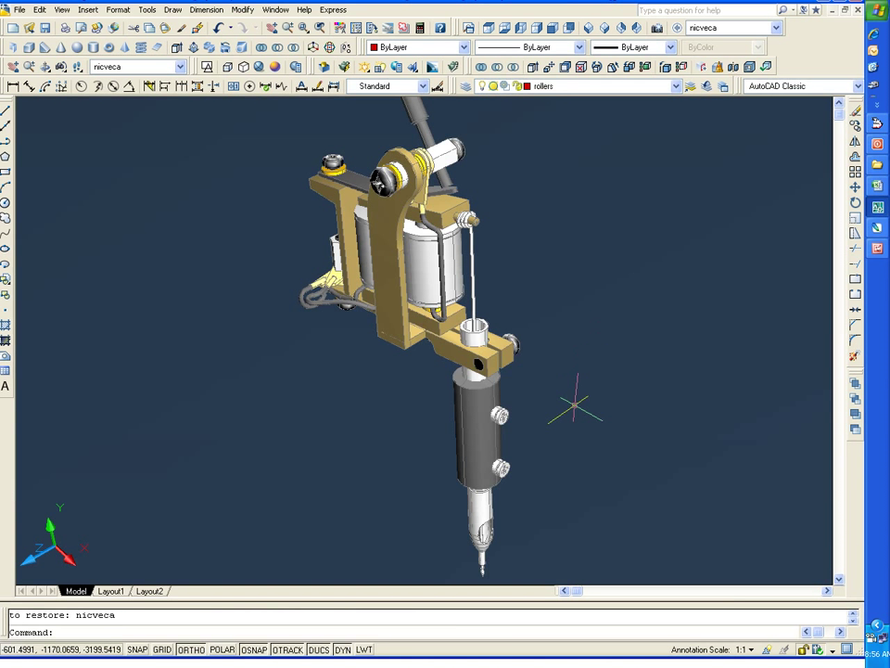
# Nudge the view slightly, then open Advanced Render Settings with output size 1024 x 768.
pyautogui.keyDown('shift'); pyautogui.moveTo(575, 406); pyautogui.dragTo(569, 400, button='middle'); pyautogui.keyUp('shift')
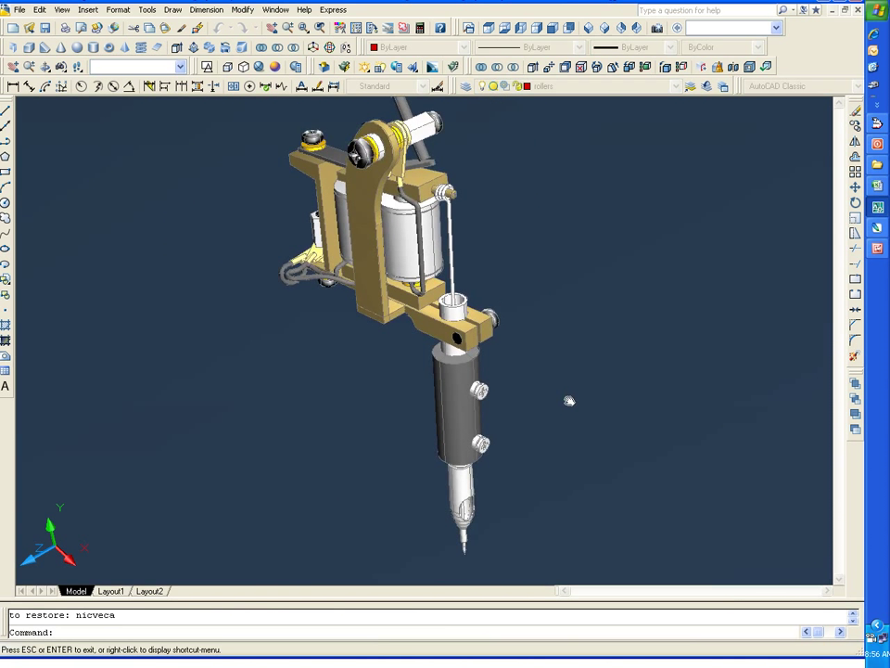
pyautogui.keyDown('shift'); pyautogui.moveTo(570, 401); pyautogui.dragTo(562, 407, button='middle'); pyautogui.keyUp('shift')
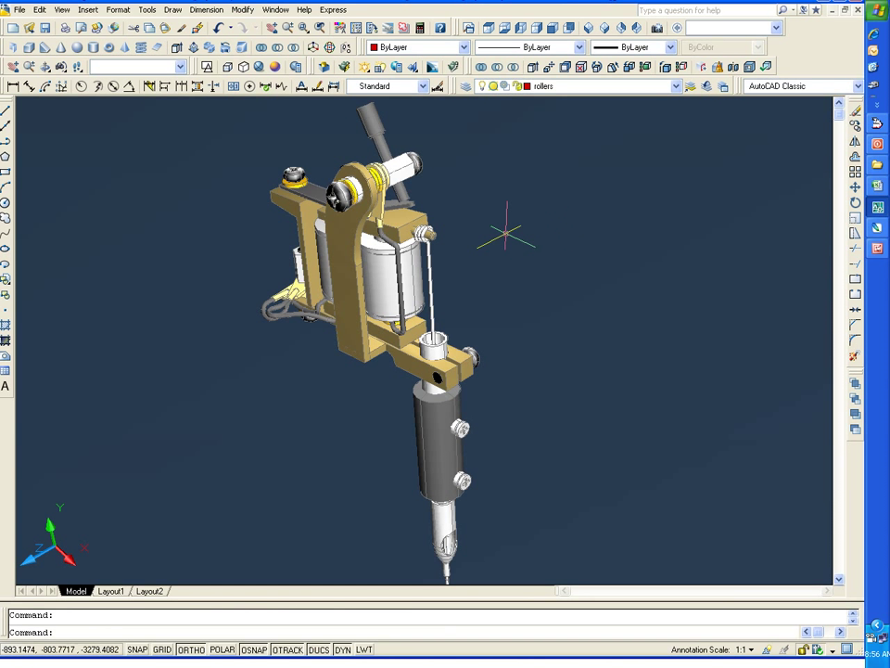
pyautogui.click(454, 68)
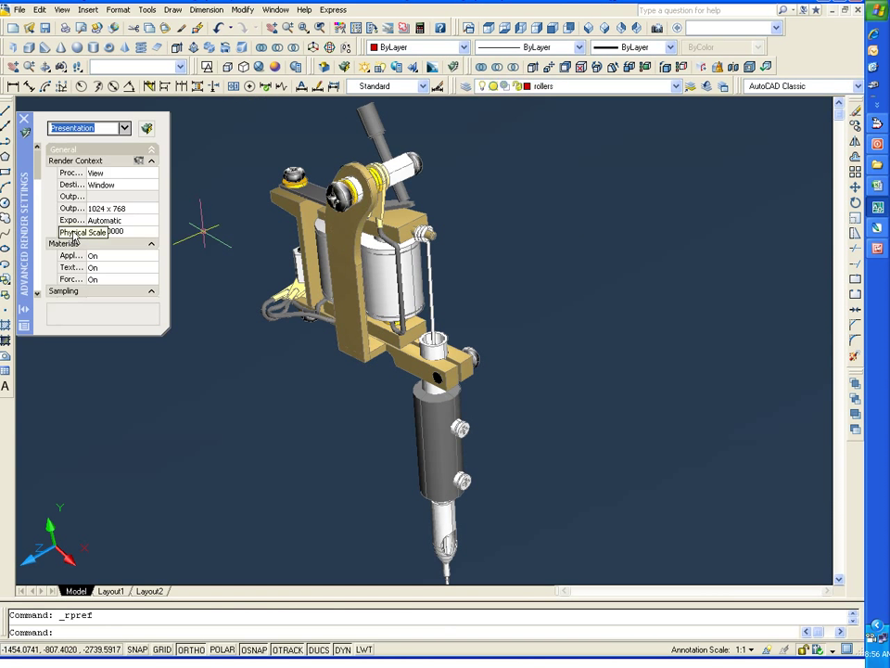
pyautogui.click(154, 206)
pyautogui.click(153, 208)
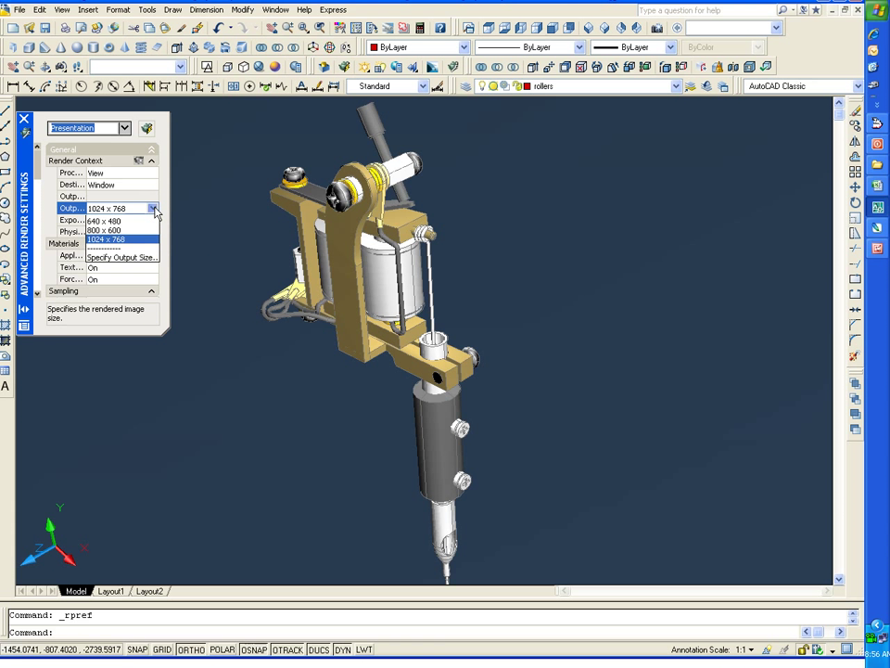
pyautogui.click(144, 232)
pyautogui.click(147, 130)
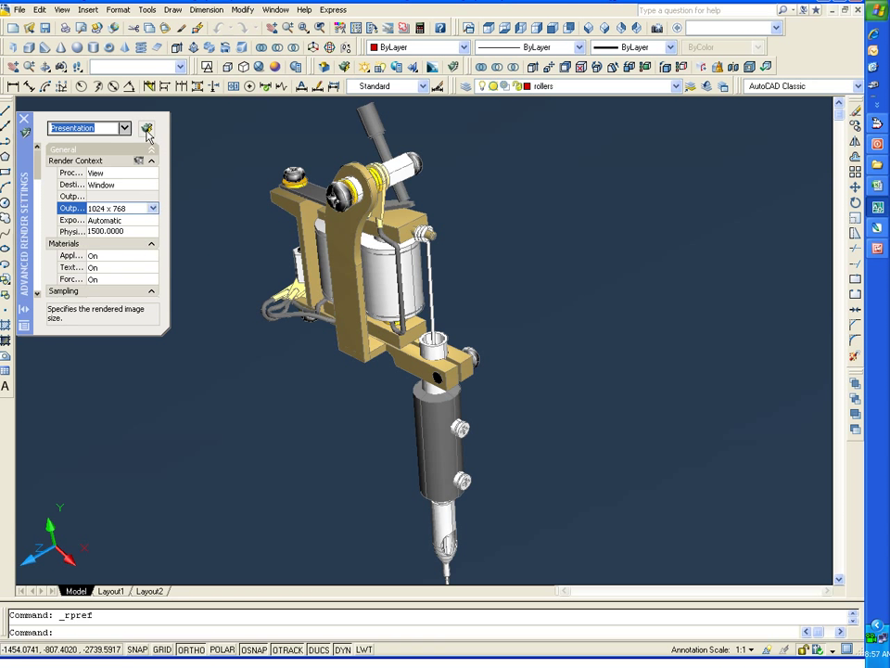
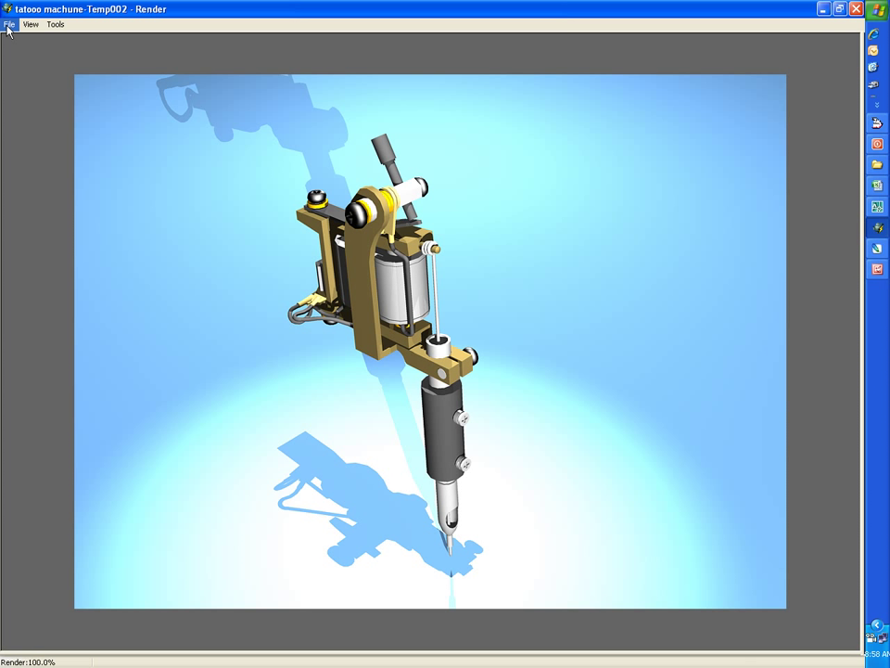
# Save the render to the Desktop as a 24-bit PNG named 'tattoo machne layout', resolving the name conflict.
pyautogui.click(9, 27)
pyautogui.click(15, 41)
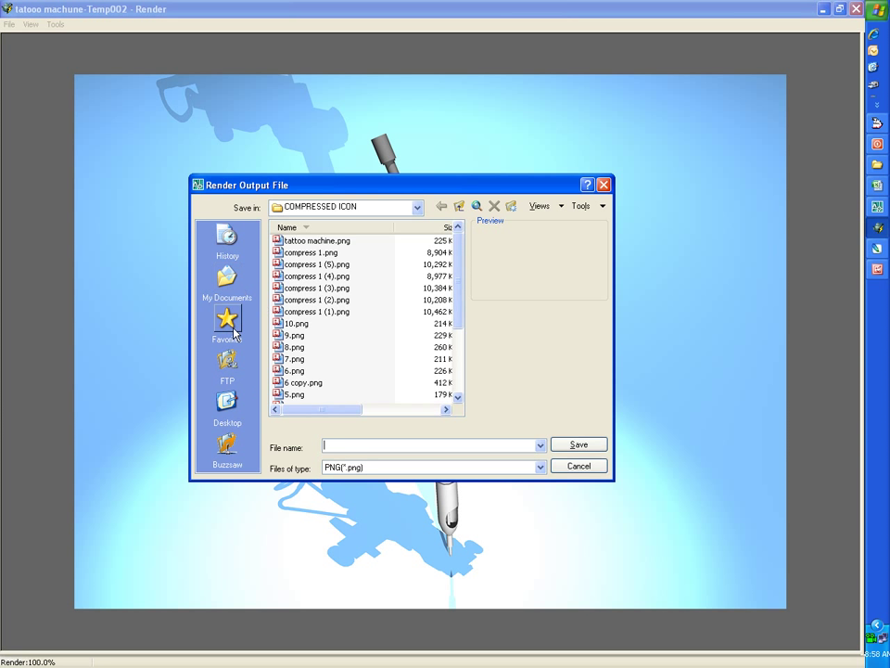
pyautogui.click(227, 404)
pyautogui.write('tattoo machine')
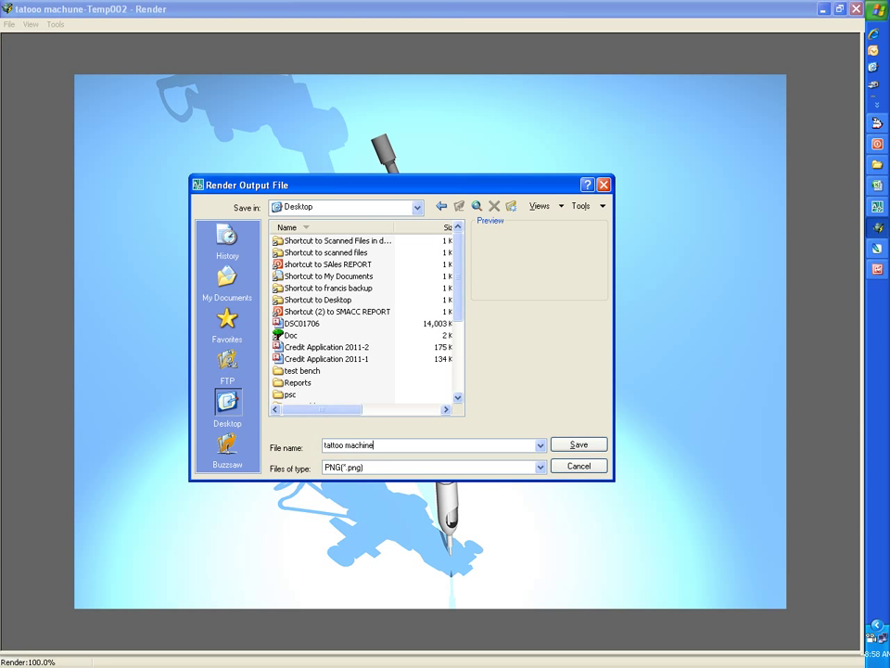
pyautogui.press('Return')
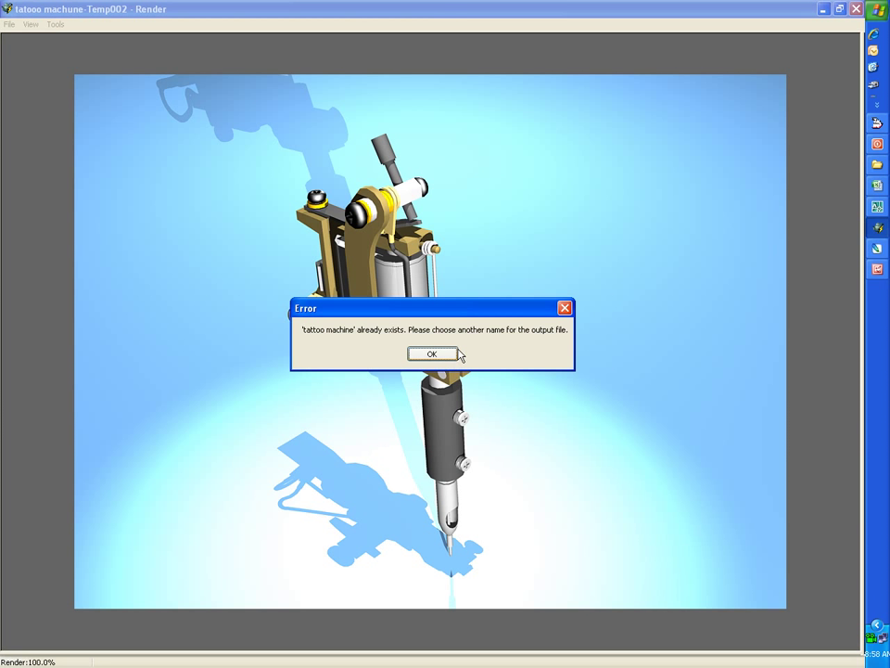
pyautogui.click(452, 357)
pyautogui.write('tattoo machne layout')
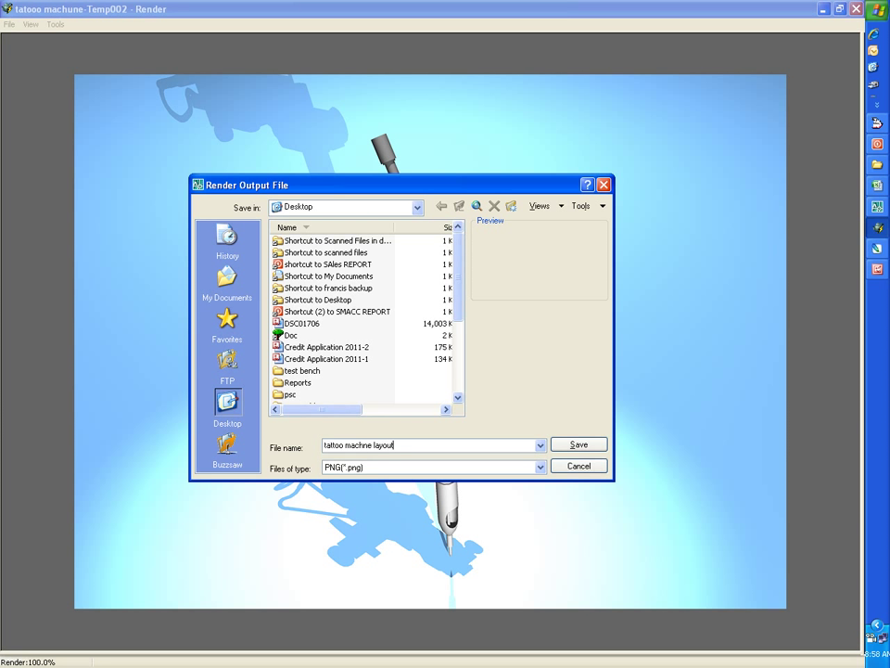
pyautogui.press('Return')
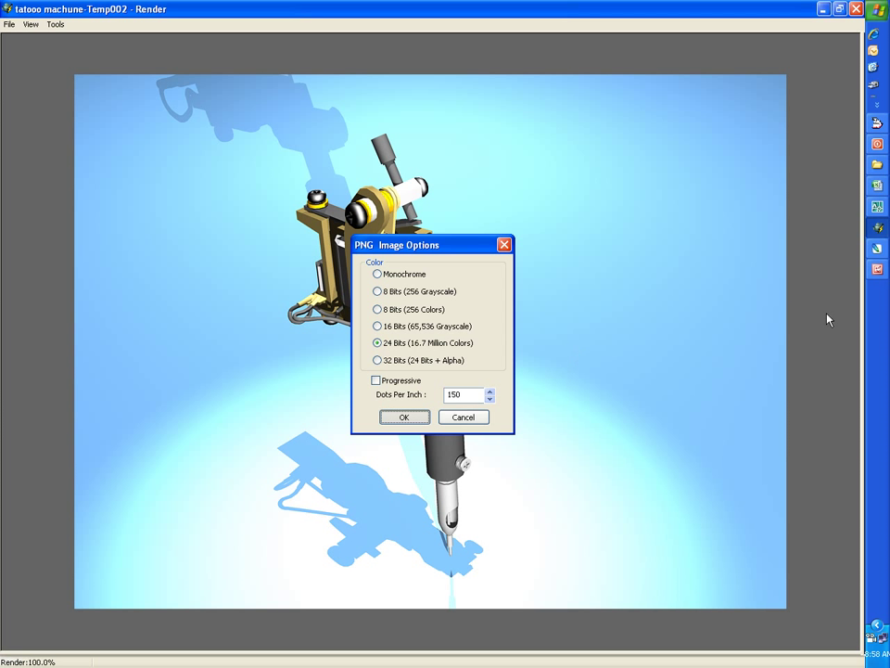
pyautogui.press('Return')
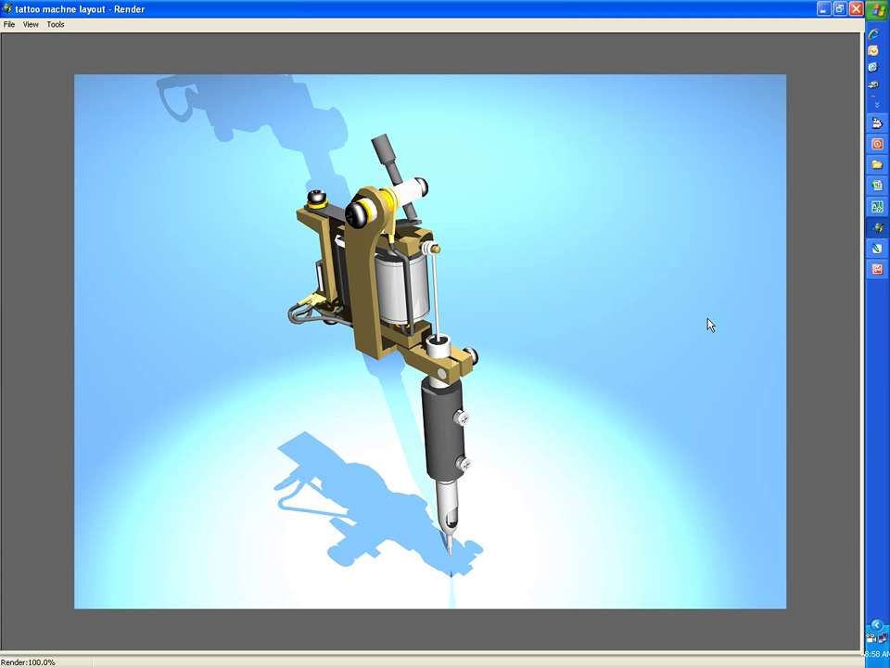
# Close the render window and open tattoo machne layout.png from the desktop in Photoshop CS2.
pyautogui.click(824, 12)
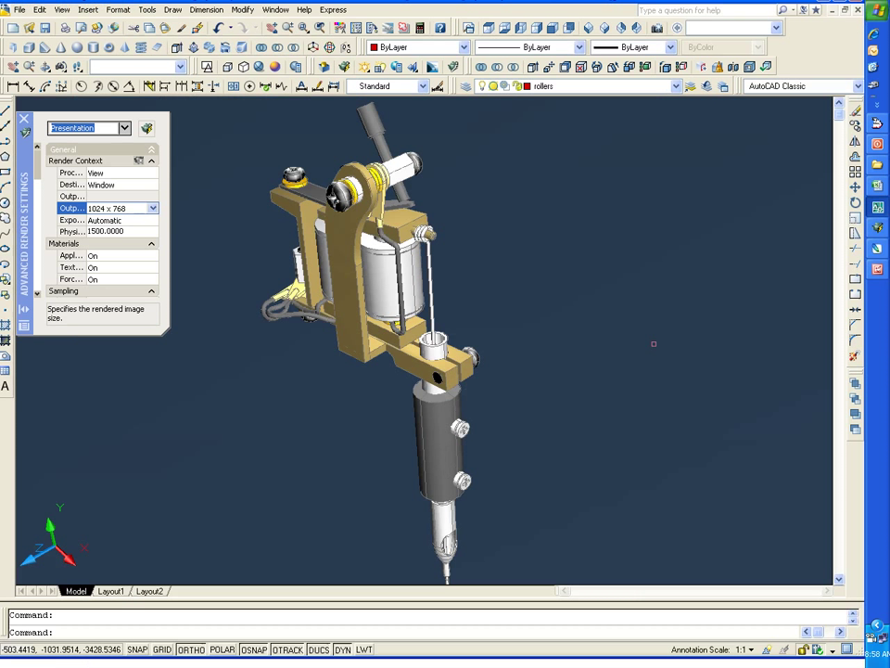
pyautogui.press('super+d')
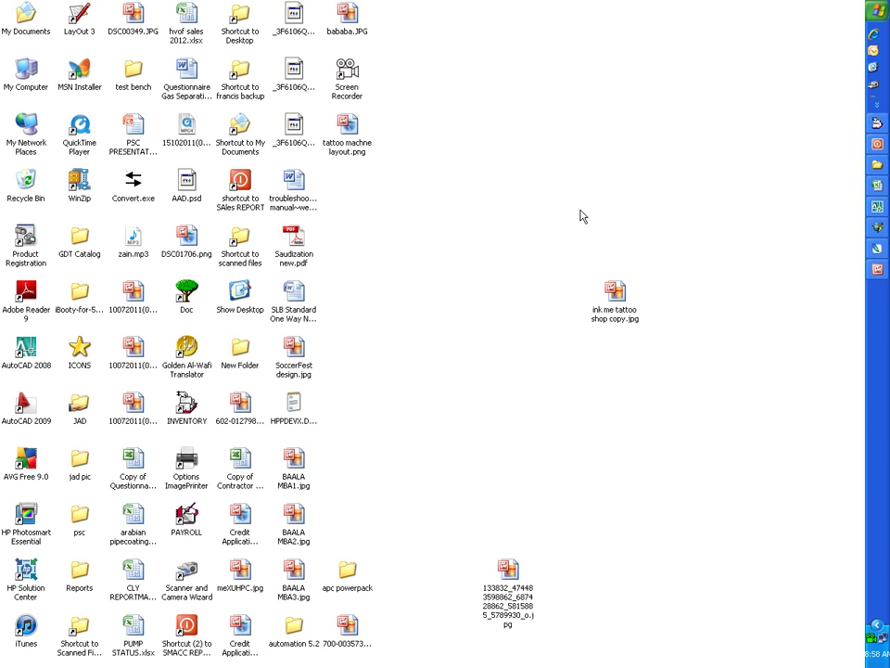
pyautogui.click(338, 145)
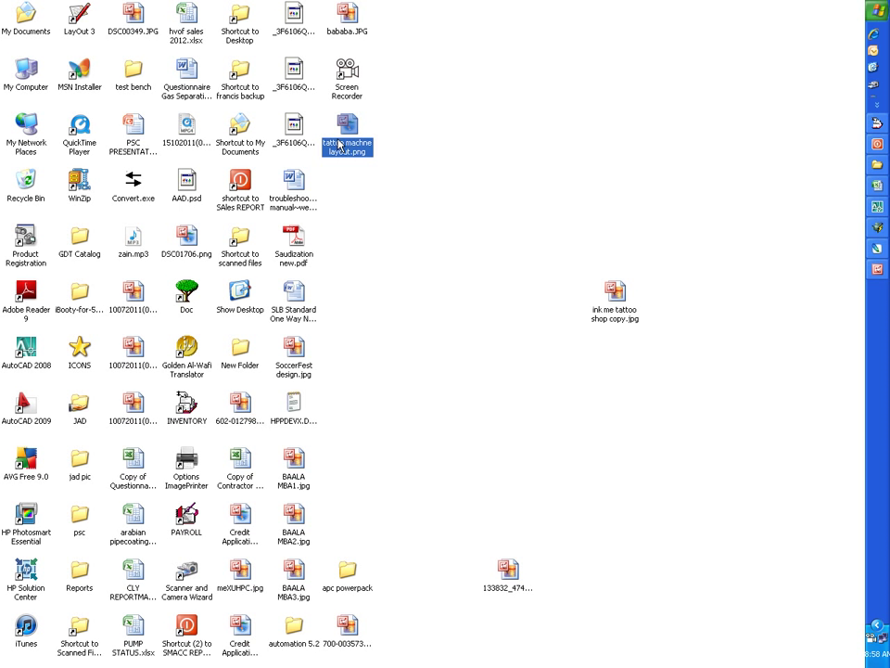
pyautogui.rightClick(340, 139)
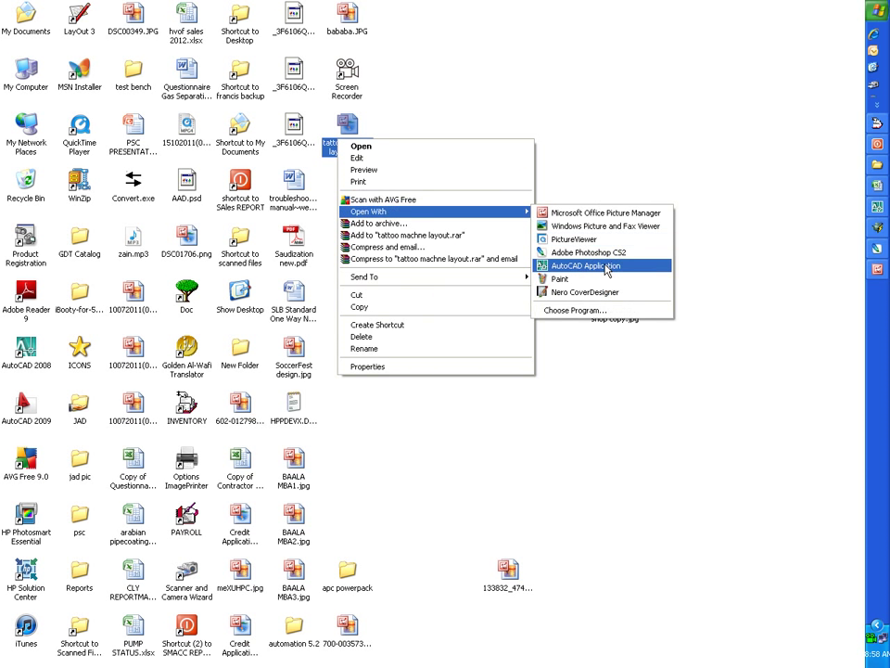
pyautogui.moveTo(369, 211)
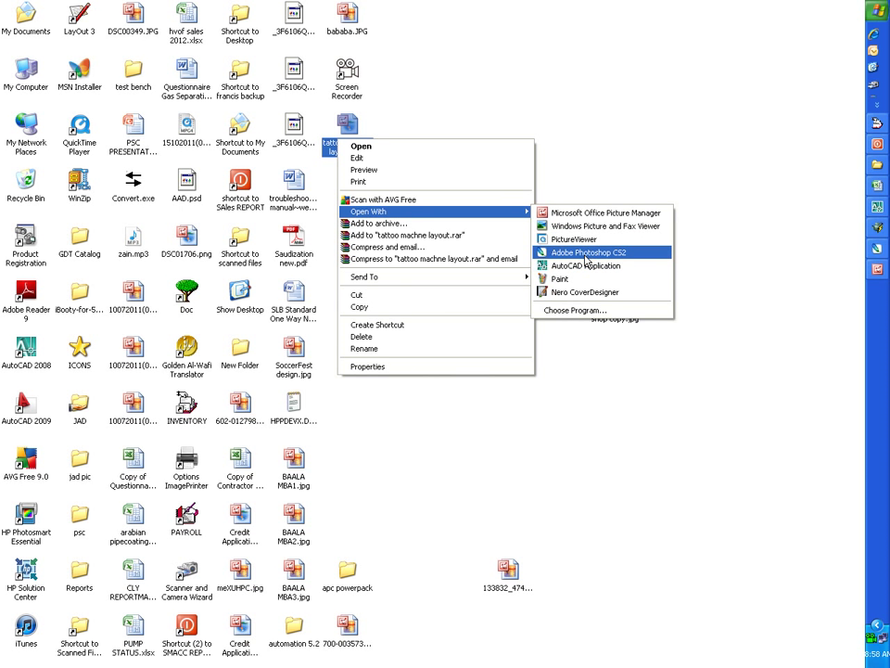
pyautogui.click(588, 252)
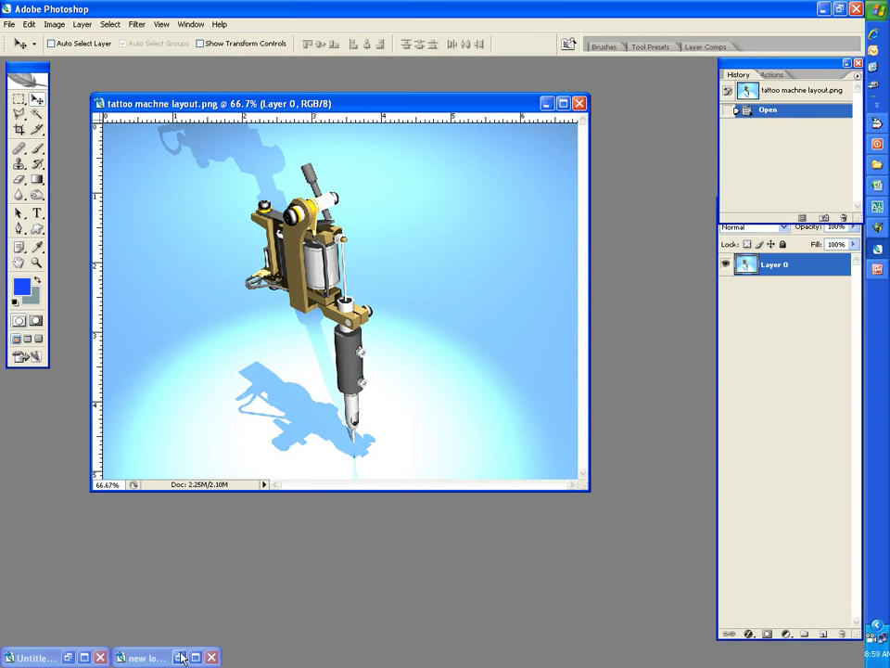
# Reposition and enlarge the tattoo image's floating window in Photoshop.
pyautogui.click(563, 103)
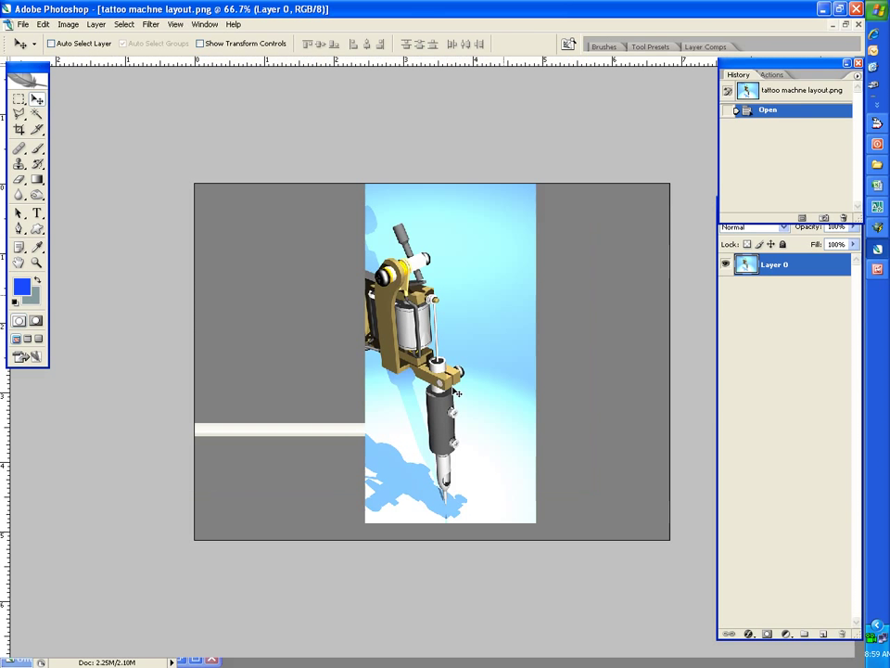
pyautogui.click(845, 26)
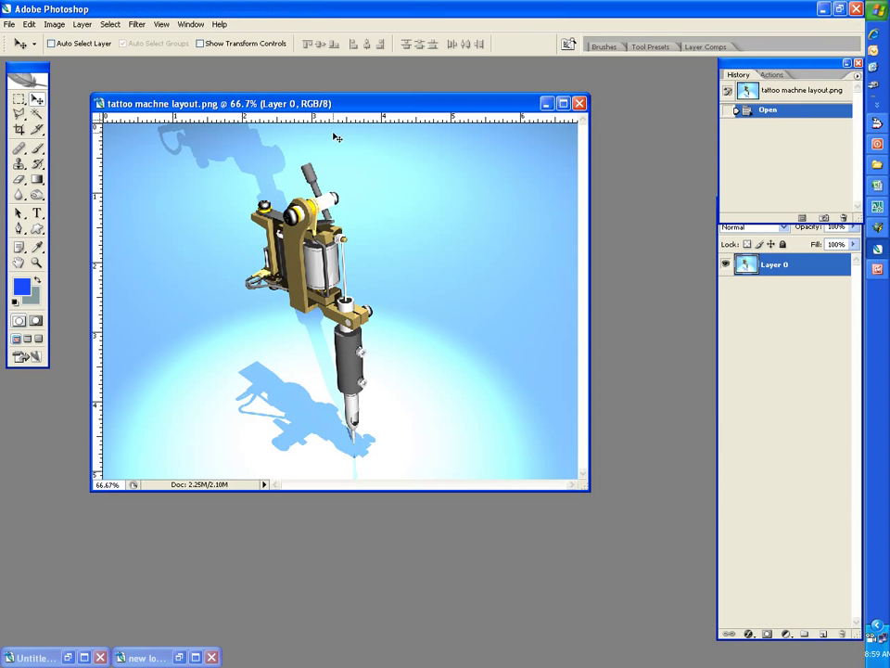
pyautogui.moveTo(244, 103); pyautogui.dragTo(203, 66)
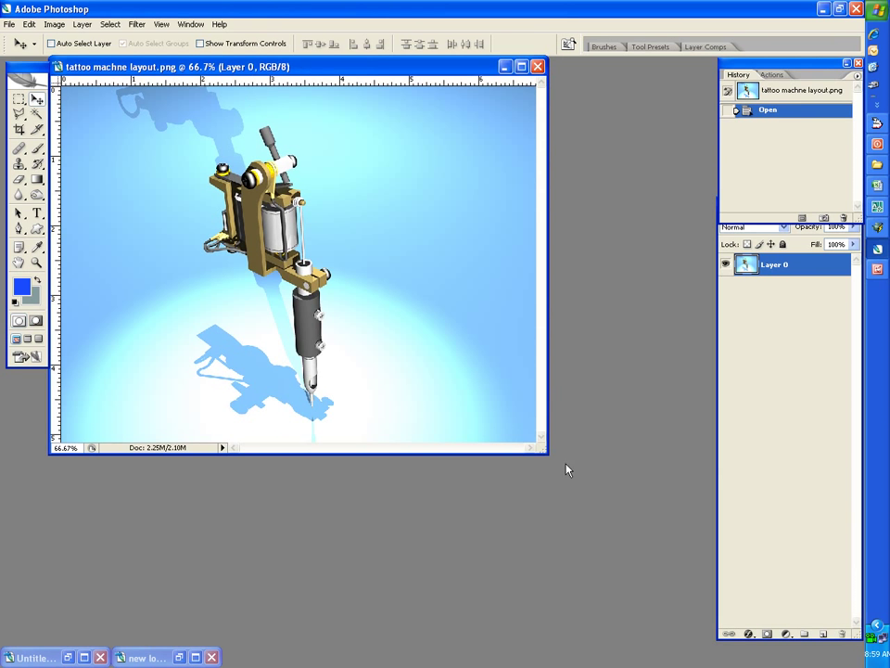
pyautogui.moveTo(542, 451); pyautogui.dragTo(660, 582)
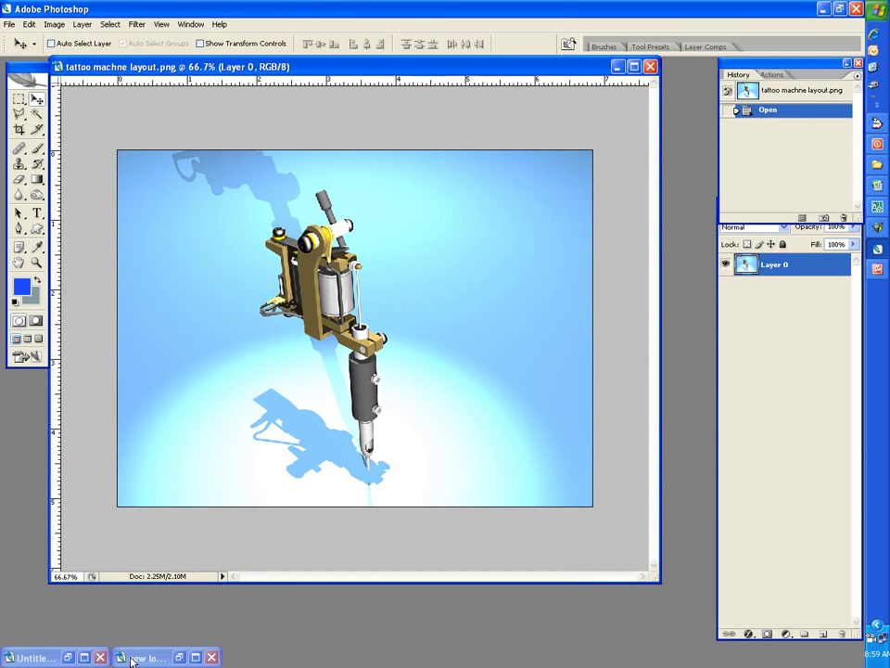
# Drag the Symmetry logo from new logo jad.psd onto the image's bottom-right corner.
pyautogui.click(178, 659)
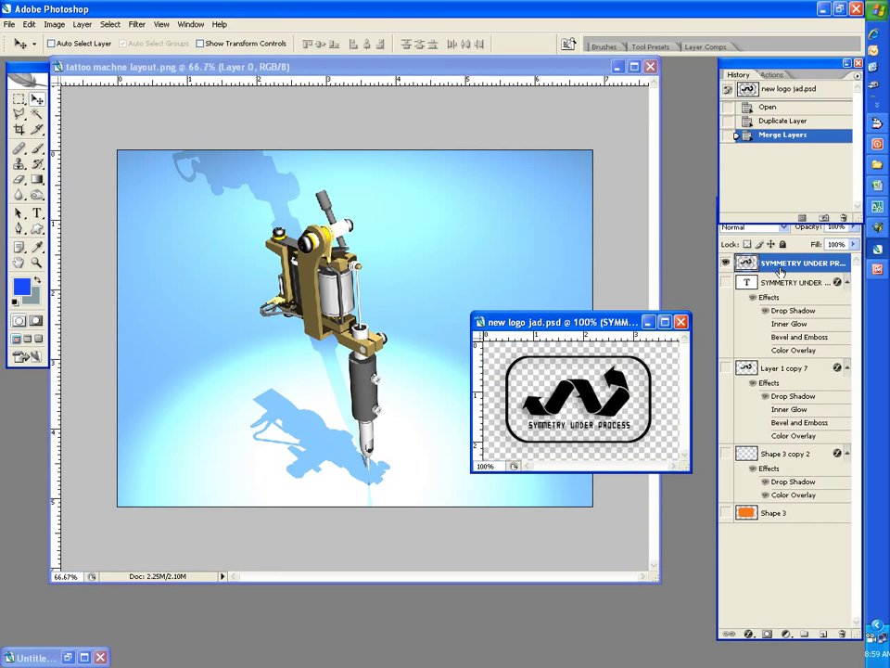
pyautogui.moveTo(779, 267)
pyautogui.mouseDown()
pyautogui.moveTo(496, 262)
pyautogui.moveTo(531, 467)
pyautogui.mouseUp()
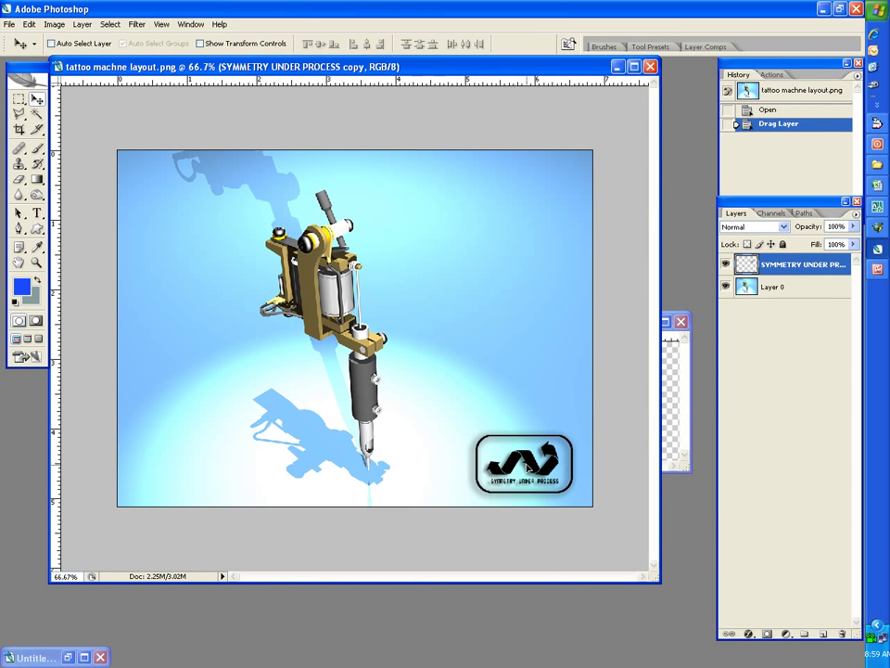
pyautogui.click(71, 657)
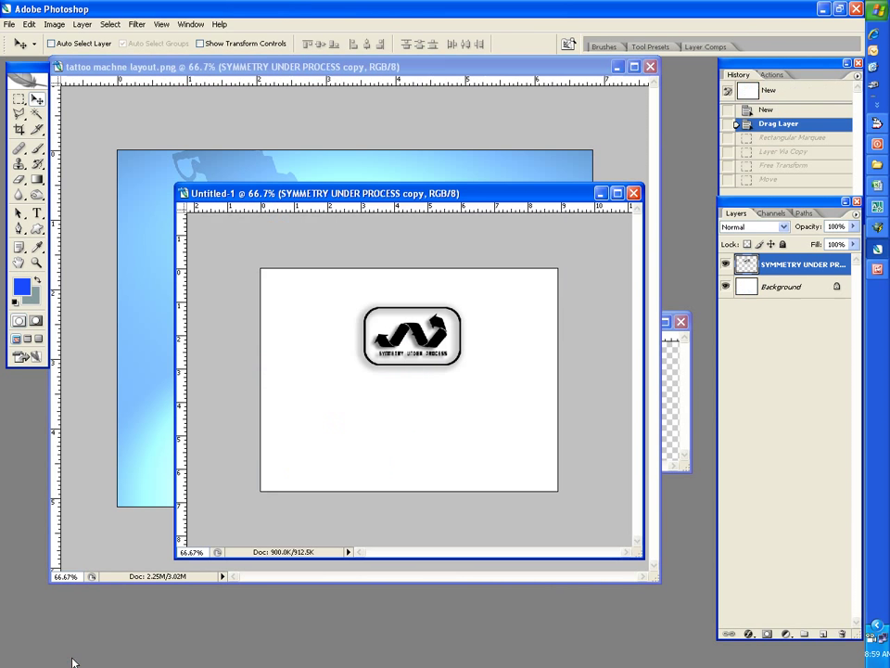
pyautogui.click(601, 194)
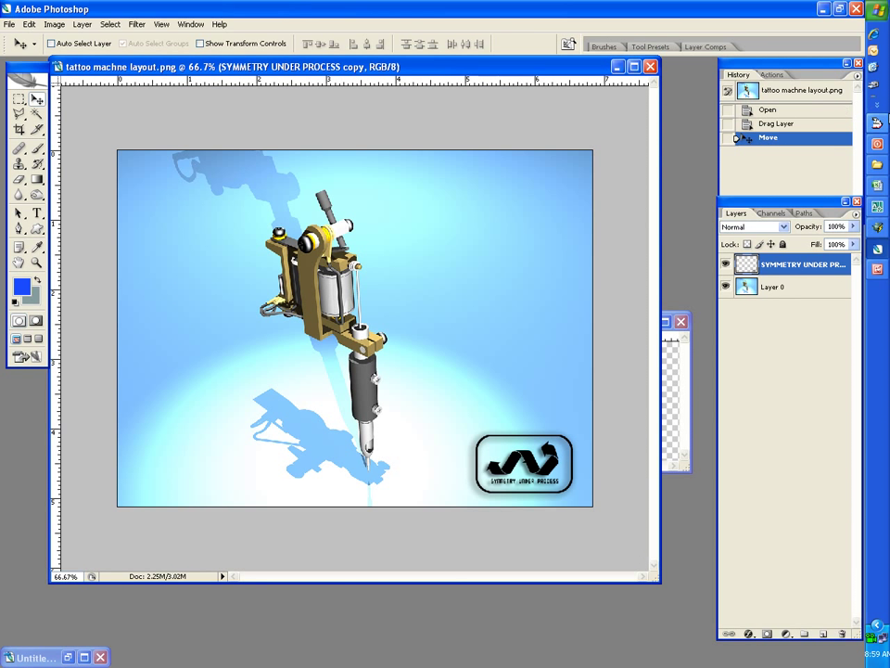
# Browse the Desktop in Photoshop's Open dialog with files sorted by date modified.
pyautogui.click(10, 24)
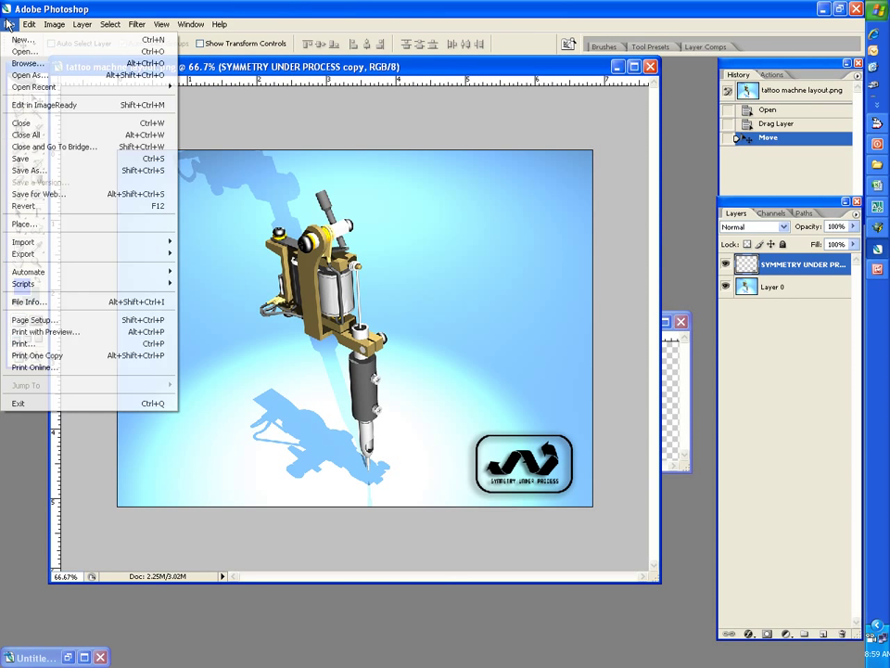
pyautogui.click(30, 52)
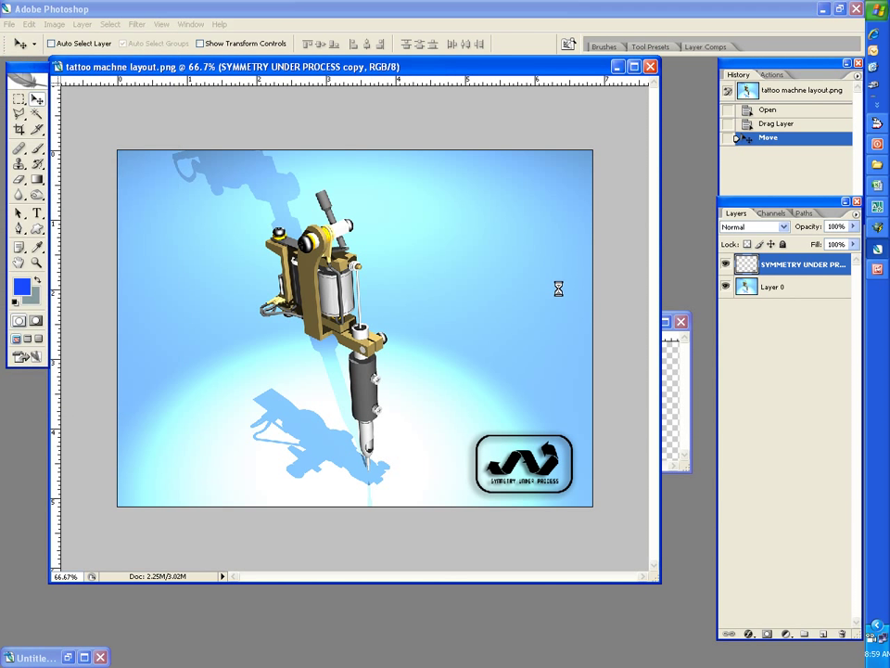
pyautogui.click(263, 243)
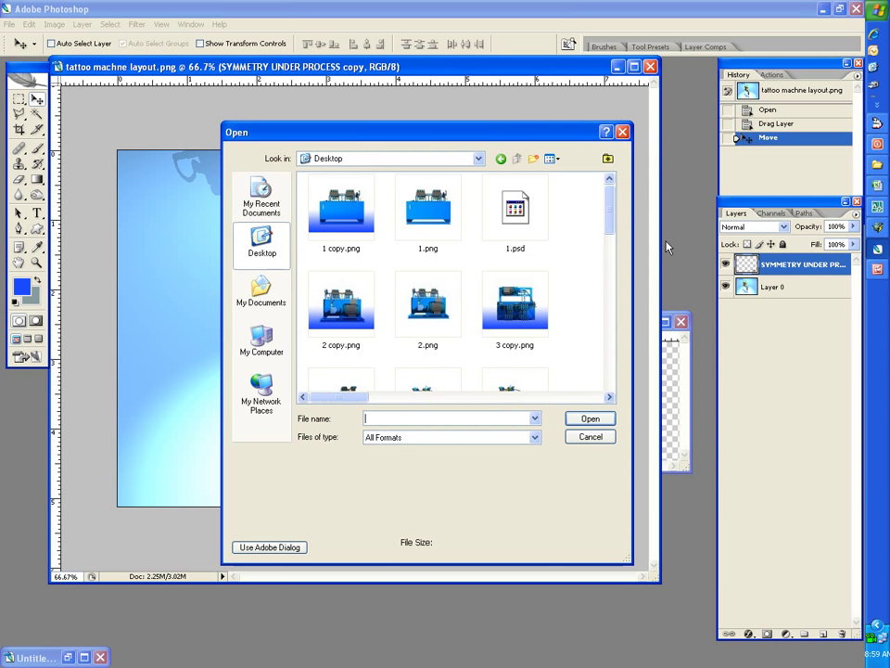
pyautogui.moveTo(346, 398); pyautogui.dragTo(624, 404)
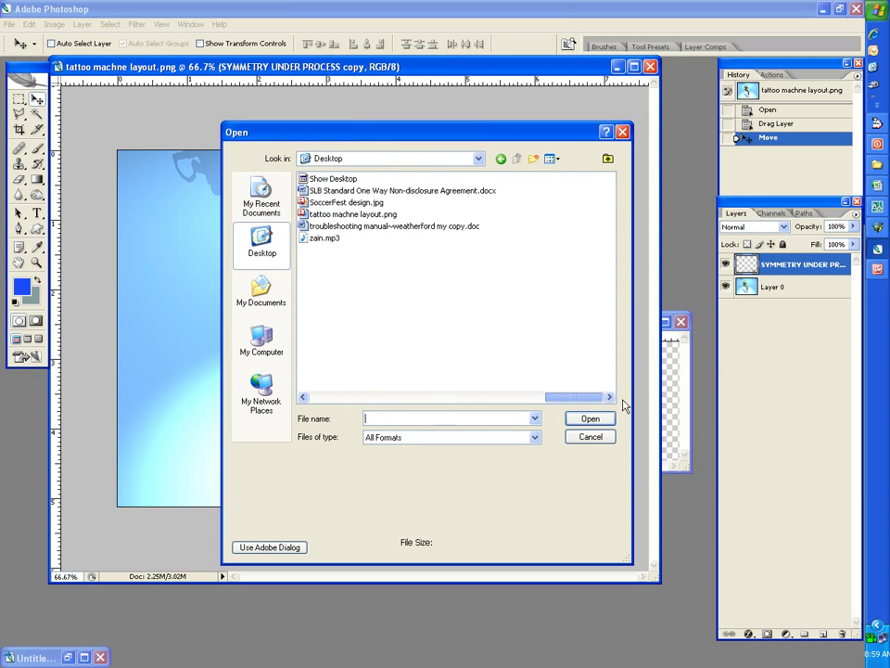
pyautogui.rightClick(463, 298)
pyautogui.click(590, 360)
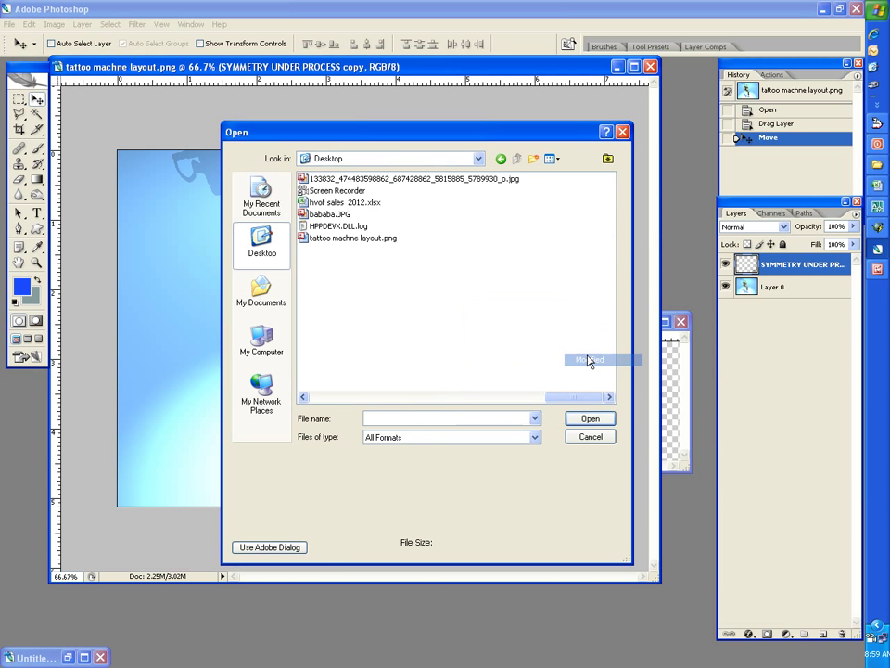
pyautogui.click(307, 399)
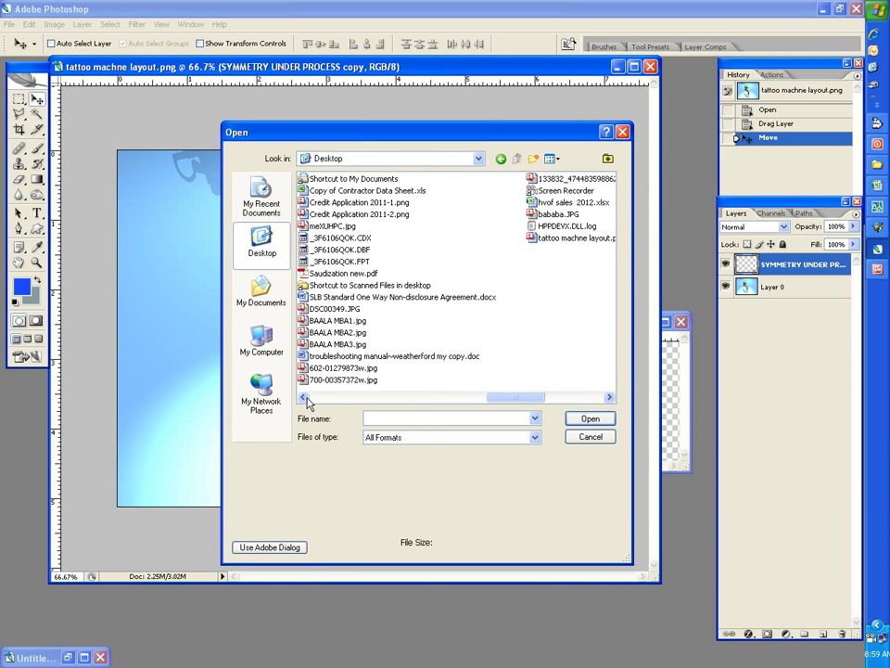
pyautogui.click(307, 400)
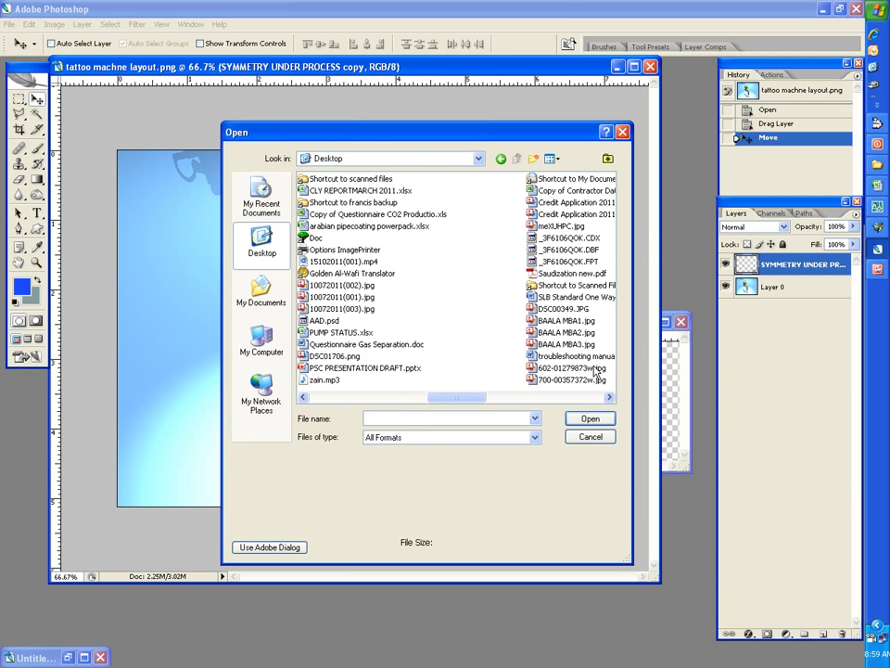
pyautogui.moveTo(446, 399); pyautogui.dragTo(576, 412)
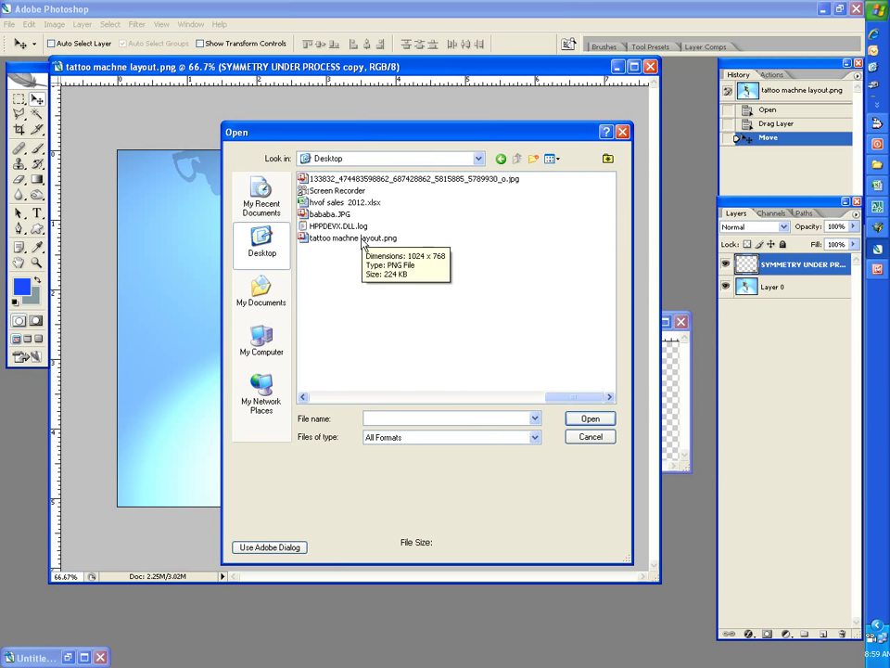
# Find and open ink me tattoo shop copy.jpg from the Desktop list.
pyautogui.click(358, 191)
pyautogui.click(360, 179)
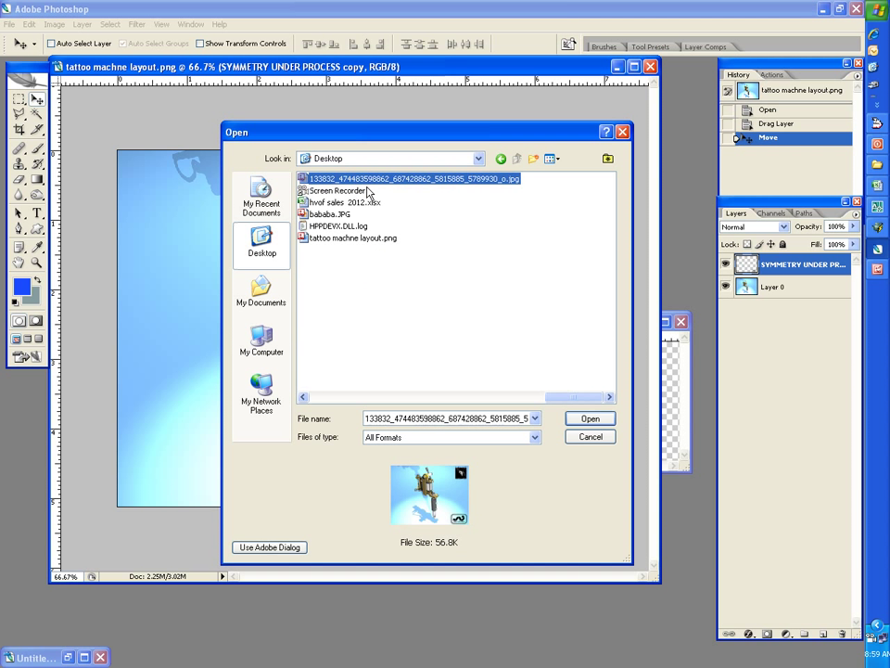
pyautogui.press('Home')
pyautogui.press('Down')
pyautogui.press('Down')
pyautogui.press('Down')
pyautogui.press('Down')
pyautogui.press('Down')
pyautogui.press('Down')
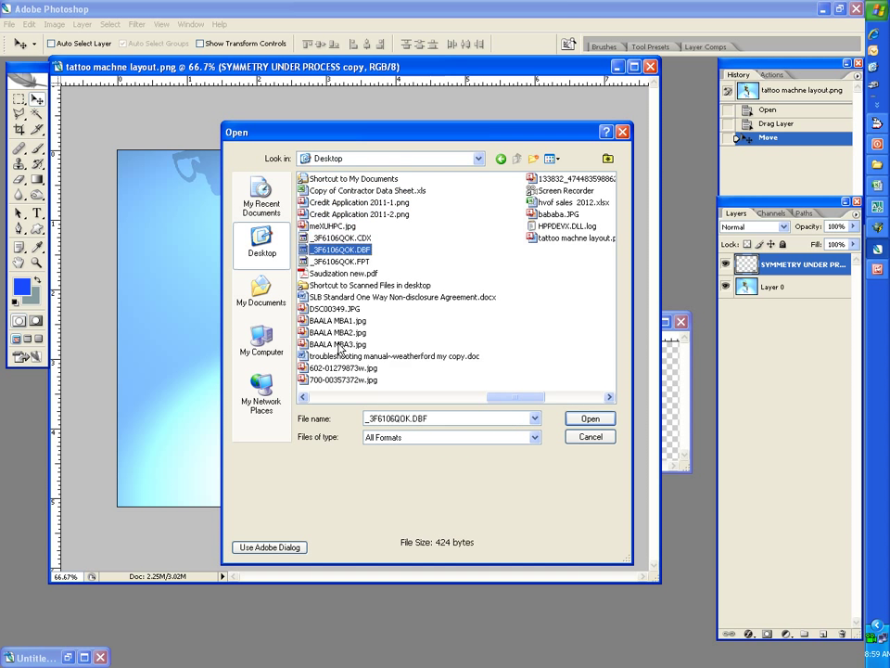
pyautogui.press('Down')
pyautogui.press('Left')
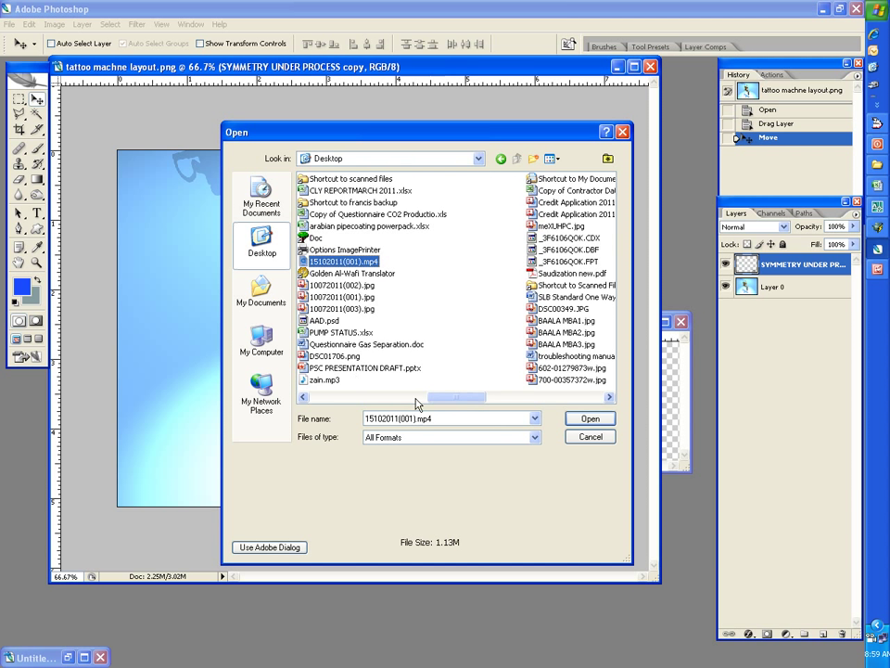
pyautogui.press('Left')
pyautogui.click(345, 383)
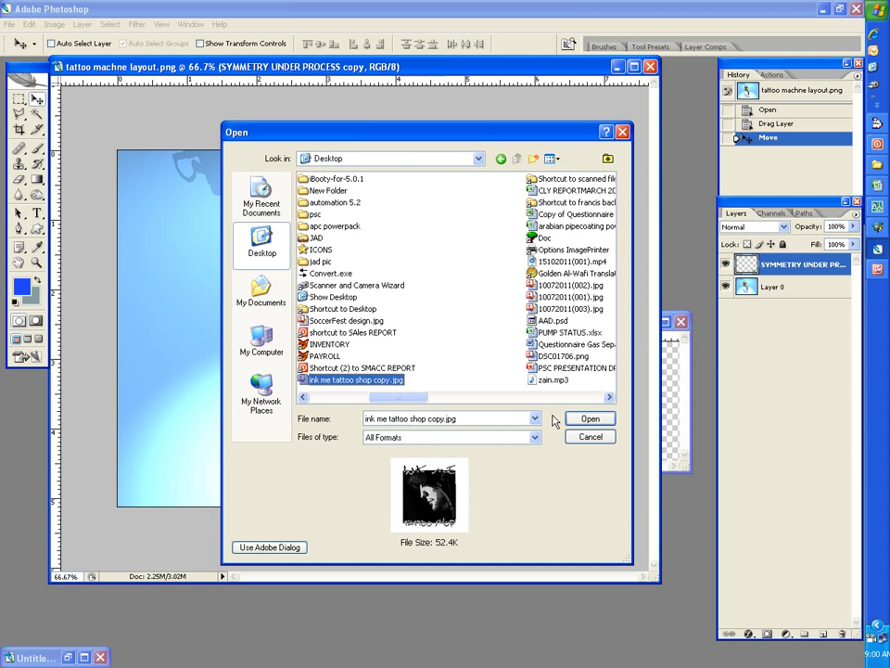
pyautogui.click(590, 419)
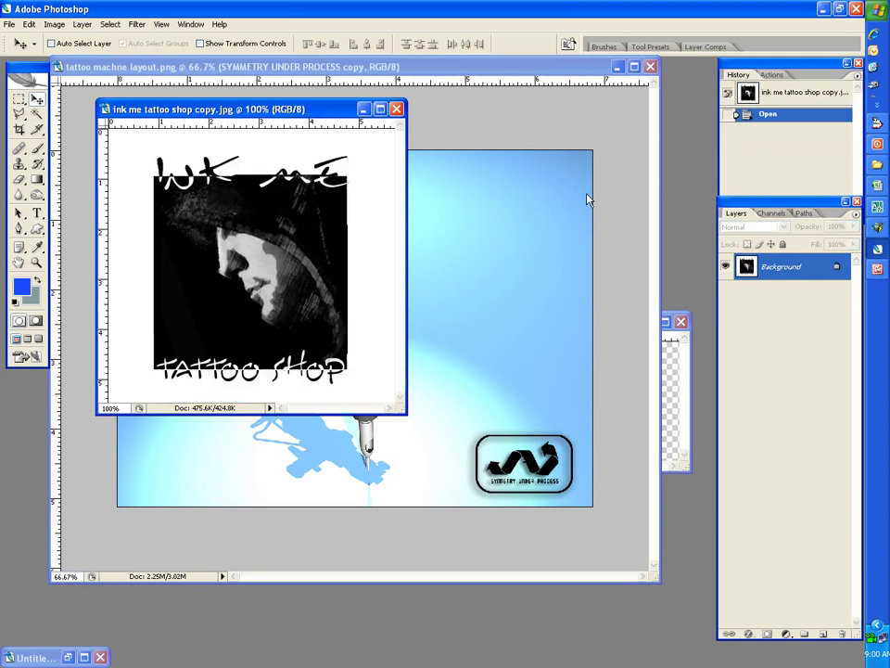
# Drag the Ink Me logo into the layout, scale it to 49.9% and place it top-right.
pyautogui.moveTo(803, 271); pyautogui.dragTo(555, 249)
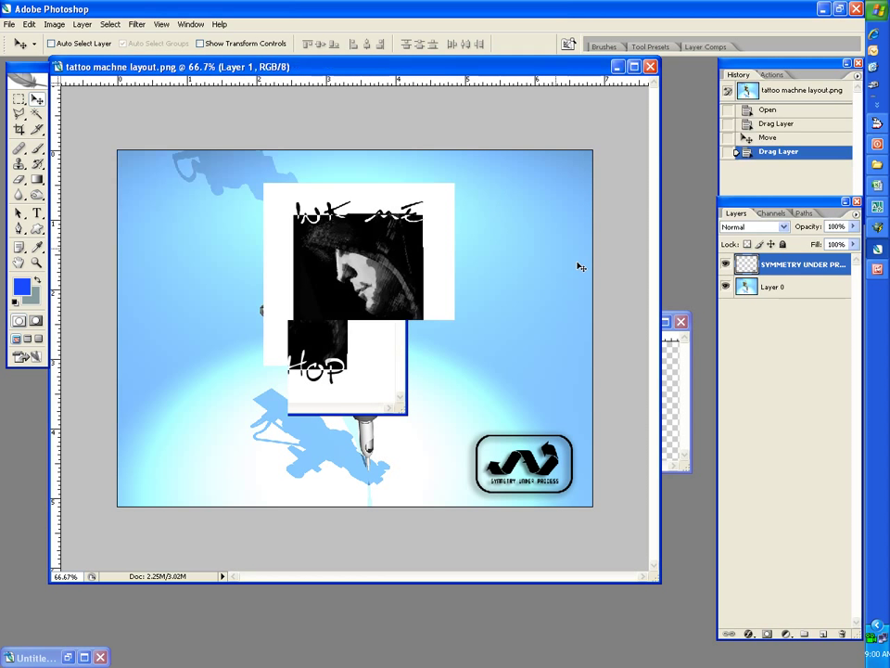
pyautogui.moveTo(418, 272); pyautogui.dragTo(559, 247)
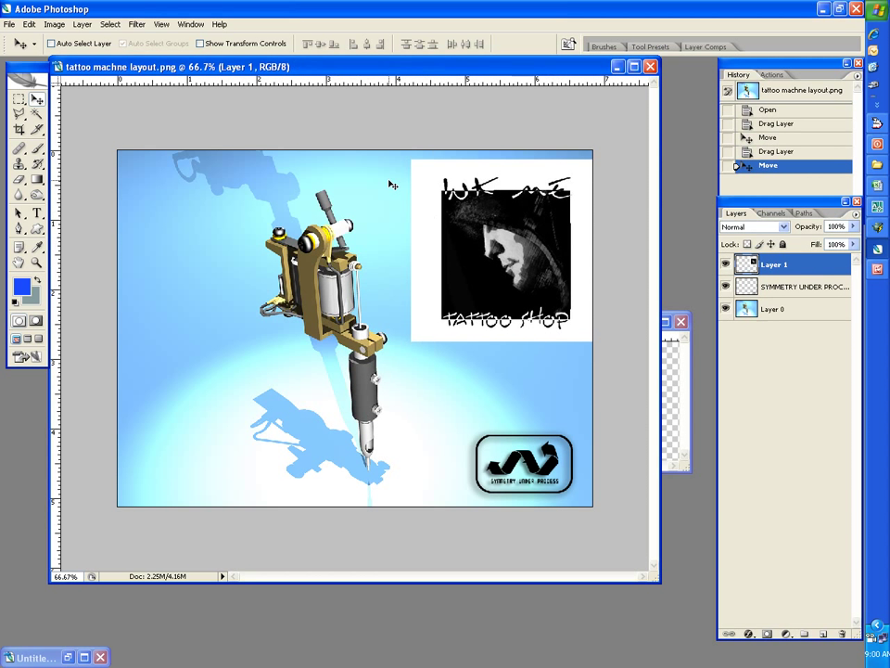
pyautogui.click(18, 99)
pyautogui.rightClick(520, 293)
pyautogui.click(593, 392)
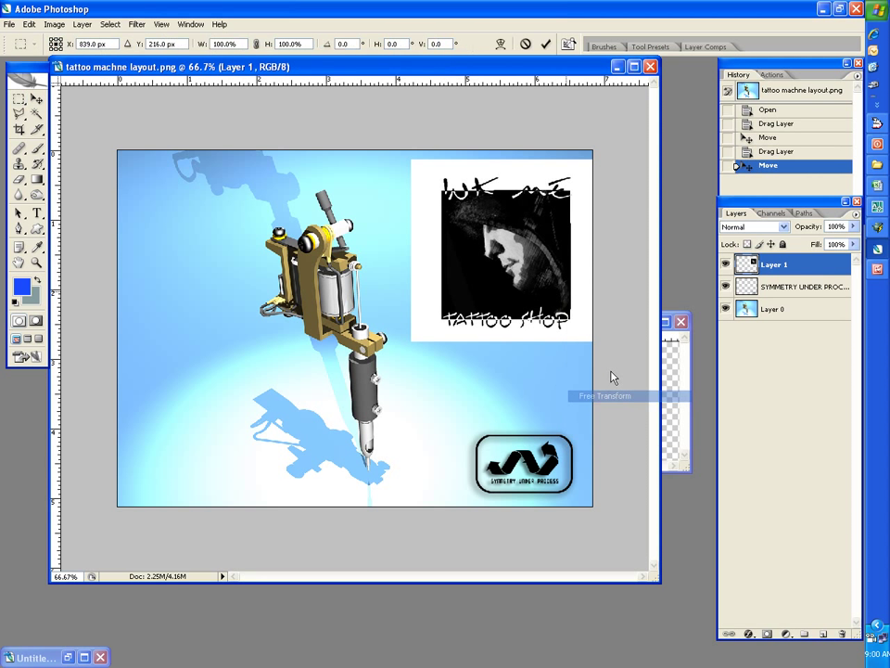
pyautogui.keyDown('shift'); pyautogui.moveTo(413, 161); pyautogui.dragTo(516, 274); pyautogui.keyUp('shift')
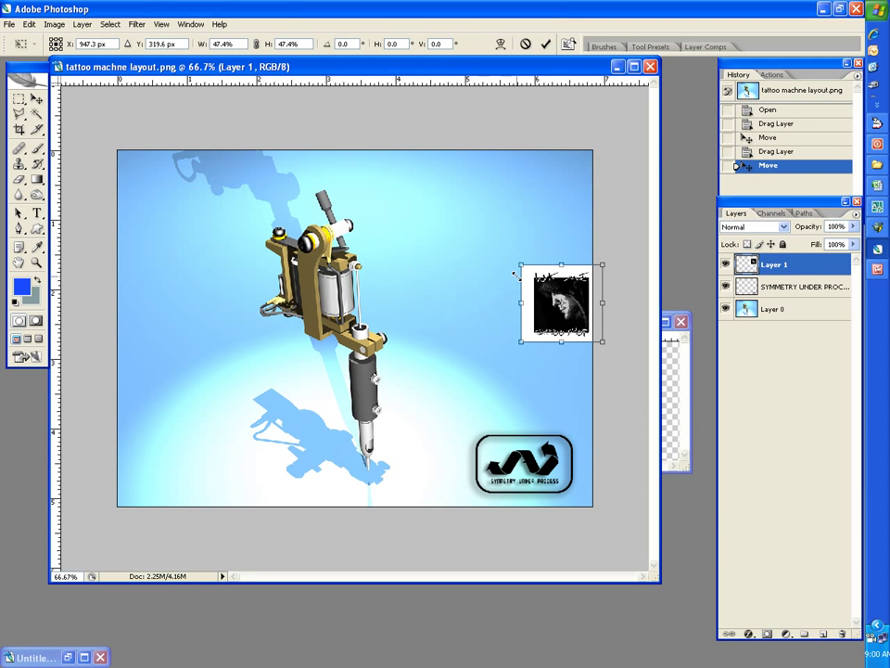
pyautogui.moveTo(579, 307)
pyautogui.mouseDown()
pyautogui.moveTo(534, 212)
pyautogui.moveTo(547, 201)
pyautogui.mouseUp()
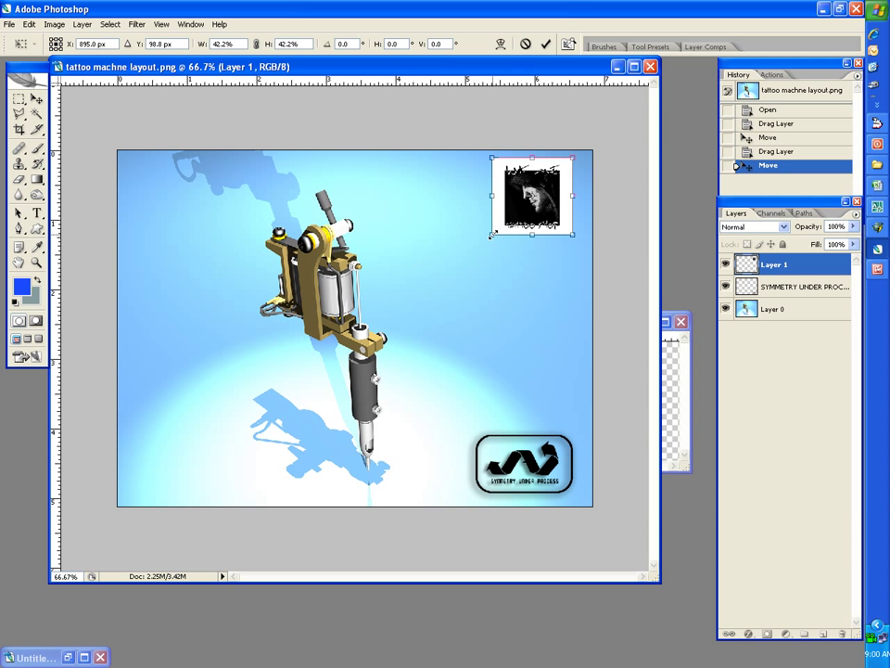
pyautogui.keyDown('shift'); pyautogui.moveTo(492, 236); pyautogui.dragTo(476, 248); pyautogui.keyUp('shift')
pyautogui.moveTo(517, 220); pyautogui.dragTo(532, 229)
pyautogui.click(37, 100)
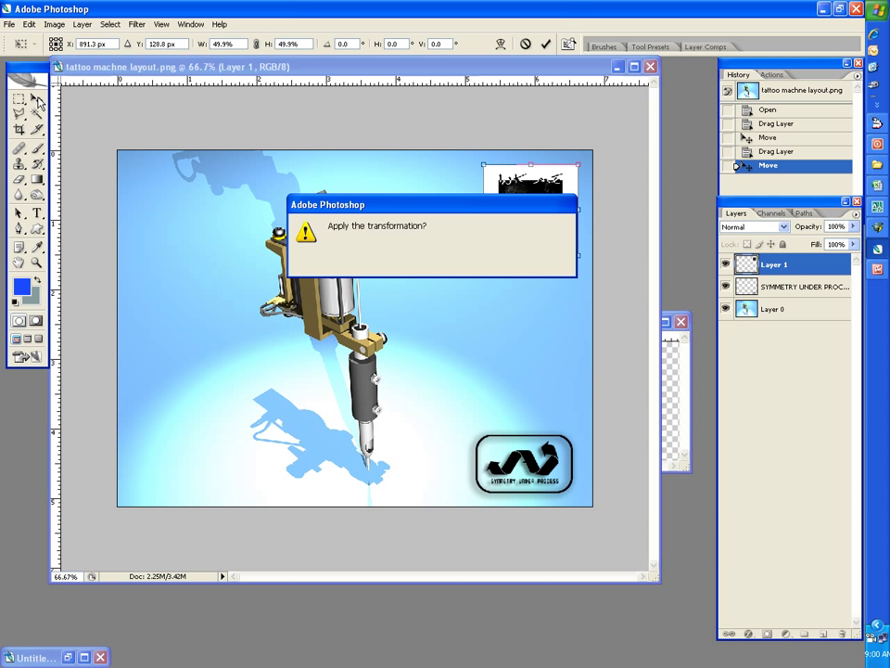
pyautogui.press('Return')
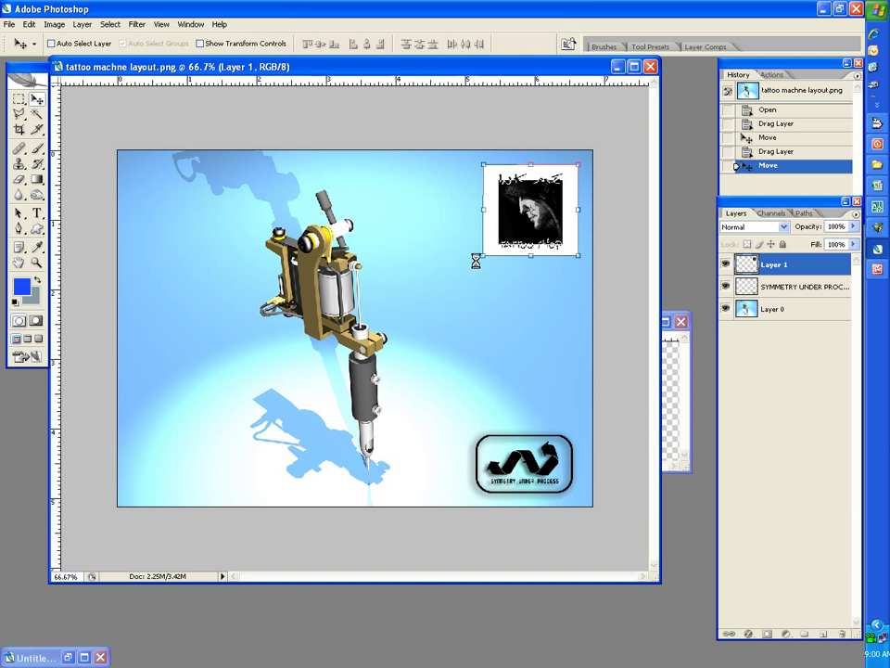
# Set the Ink Me logo layer to Multiply blend mode and nudge it slightly right.
pyautogui.click(784, 226)
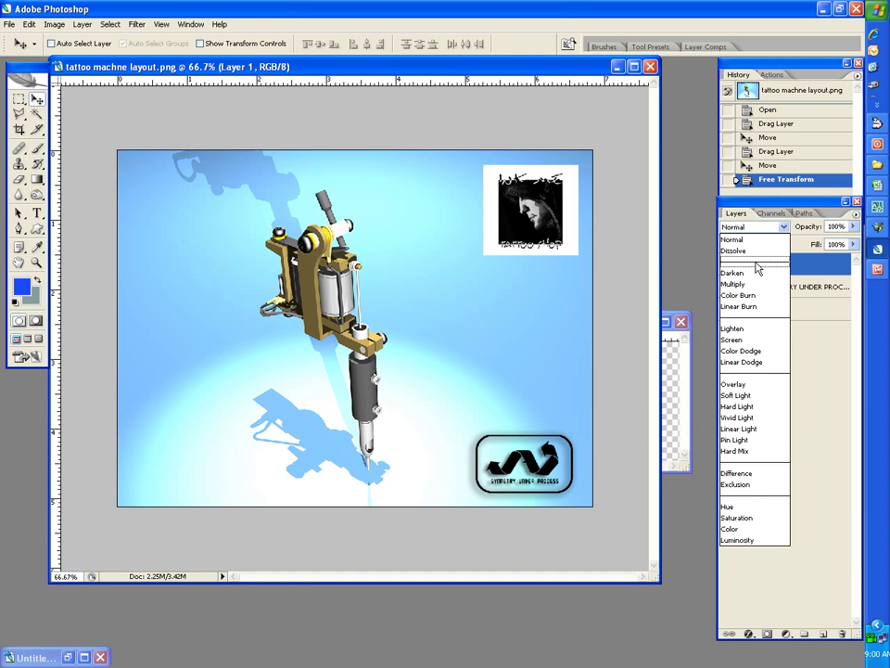
pyautogui.click(732, 283)
pyautogui.moveTo(553, 221); pyautogui.dragTo(560, 217)
# Scale the Symmetry logo layer to 91.8% and return it to the bottom-right corner.
pyautogui.click(784, 289)
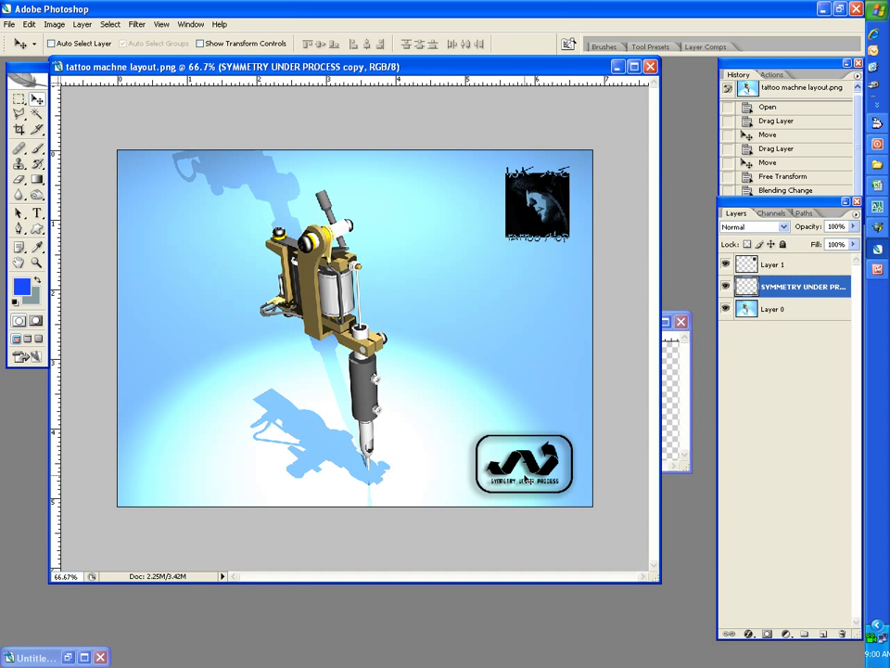
pyautogui.moveTo(524, 478); pyautogui.dragTo(546, 294)
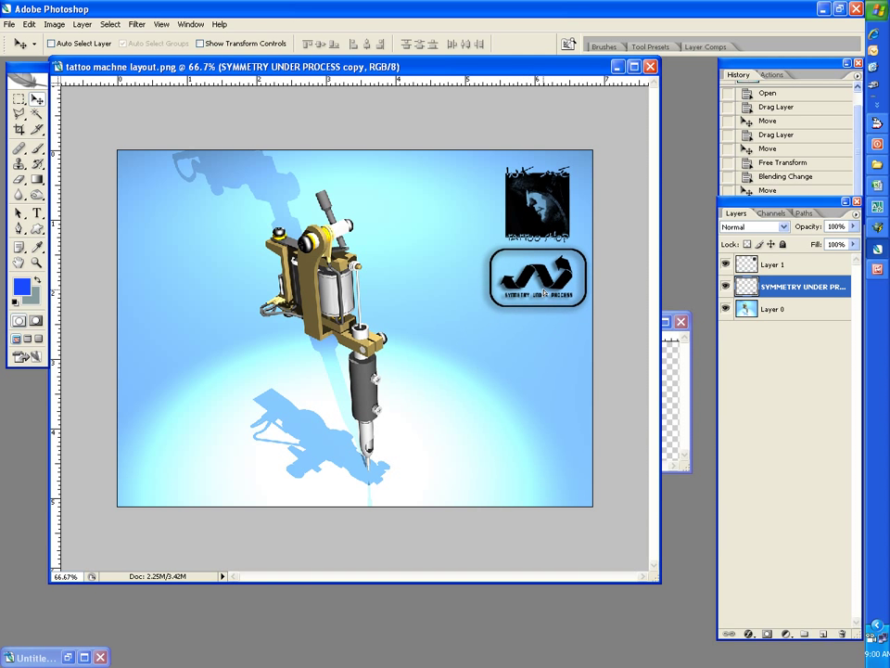
pyautogui.click(18, 99)
pyautogui.rightClick(472, 223)
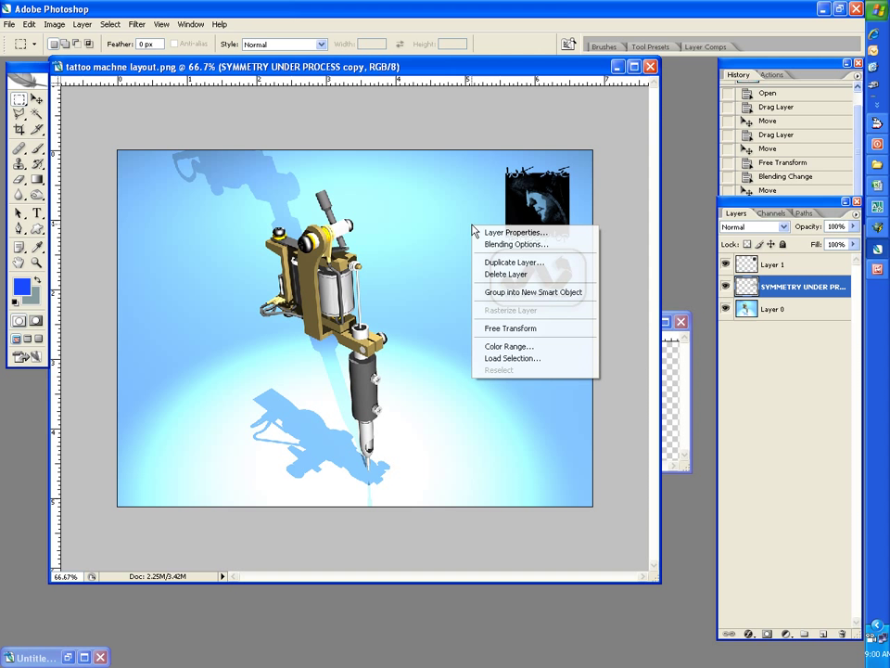
pyautogui.click(520, 326)
pyautogui.keyDown('shift'); pyautogui.moveTo(472, 243); pyautogui.dragTo(480, 249); pyautogui.keyUp('shift')
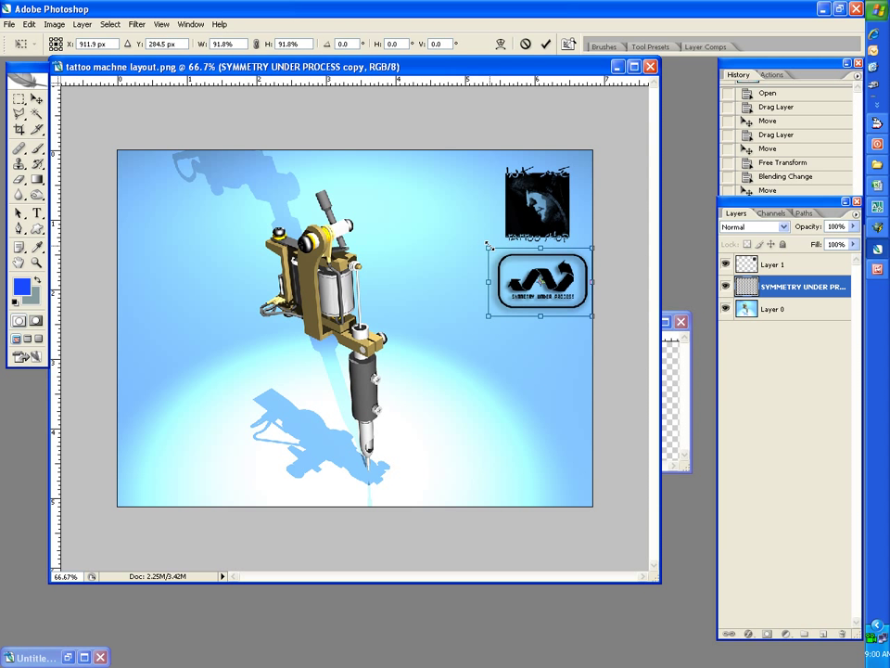
pyautogui.click(37, 98)
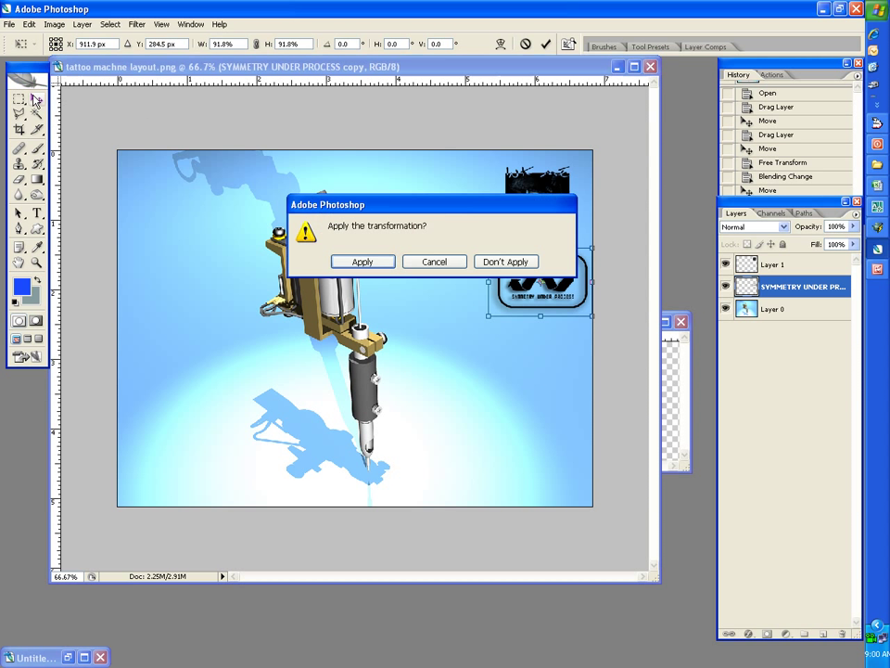
pyautogui.click(363, 261)
pyautogui.moveTo(564, 297); pyautogui.dragTo(557, 486)
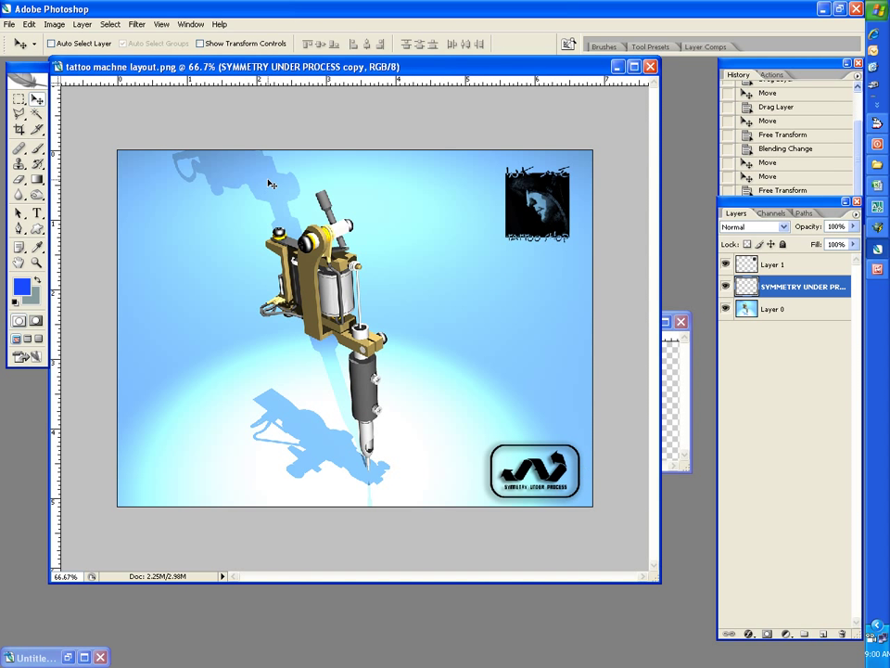
# Save the layout as tattoo machne layout copy.png in PNG format with no interlacing.
pyautogui.click(8, 24)
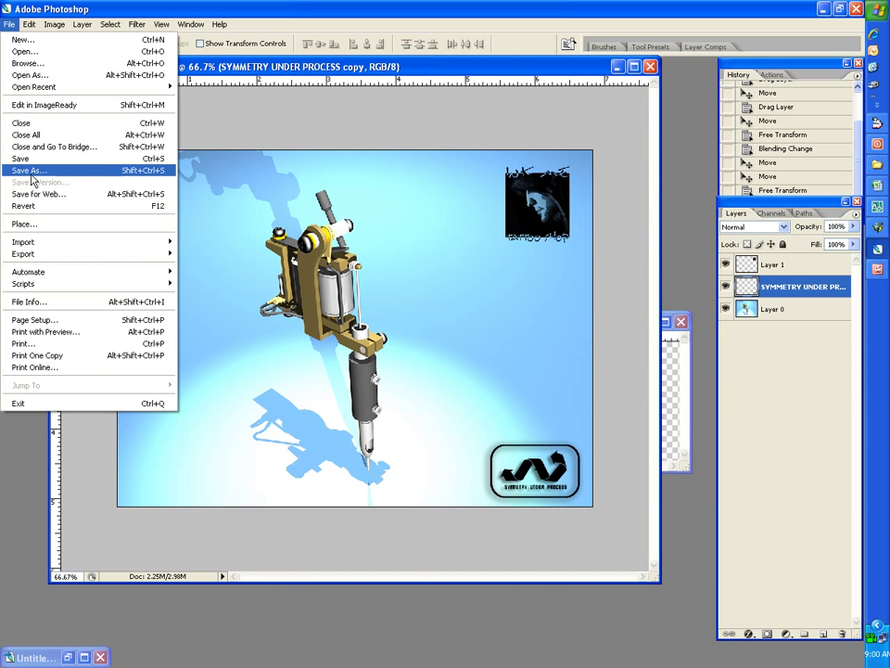
pyautogui.click(34, 172)
pyautogui.click(436, 396)
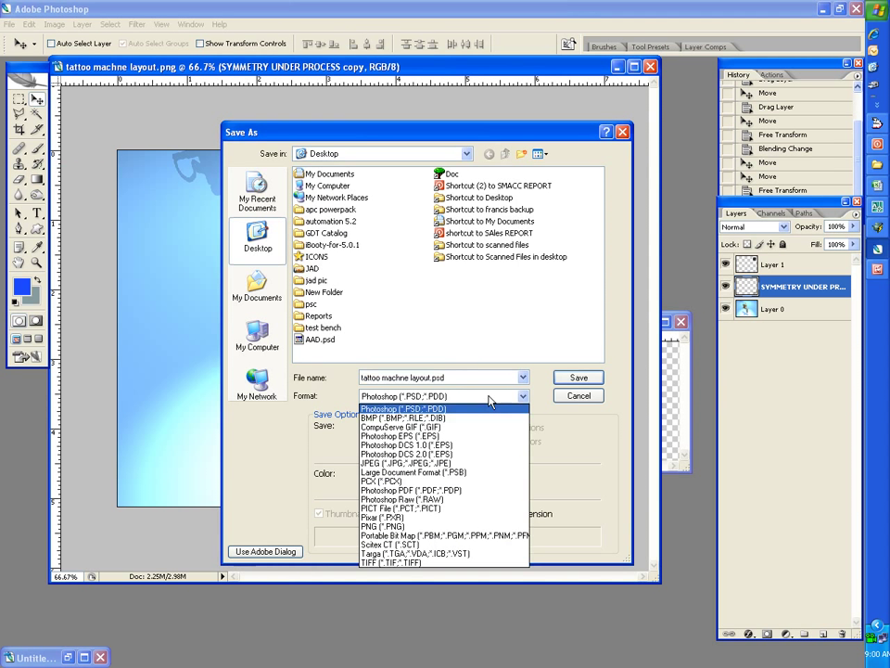
pyautogui.click(427, 526)
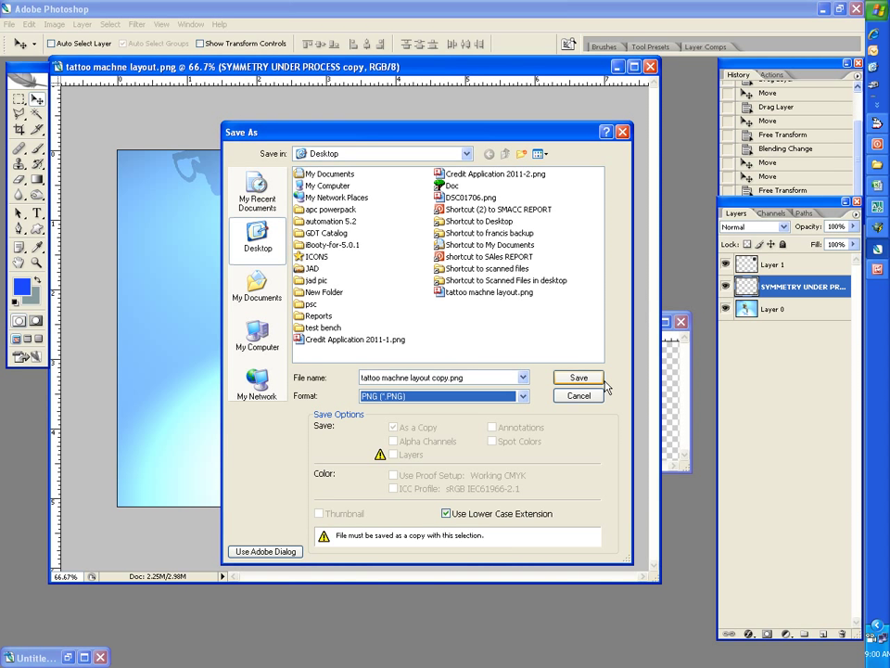
pyautogui.click(576, 380)
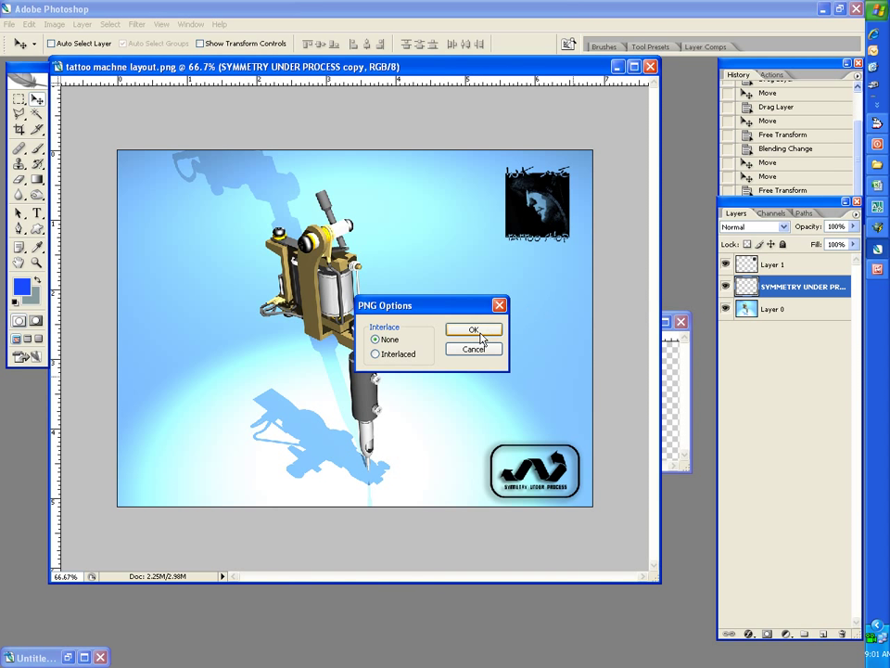
pyautogui.click(479, 332)
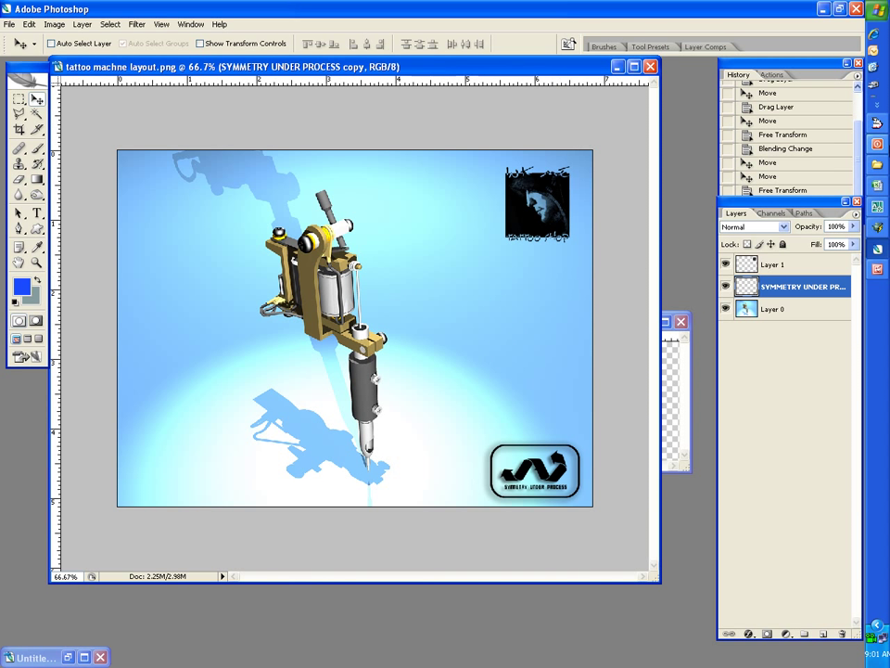
# Open tattoo machne layout copy.png from the desktop in Picture Manager to check it.
pyautogui.click(874, 66)
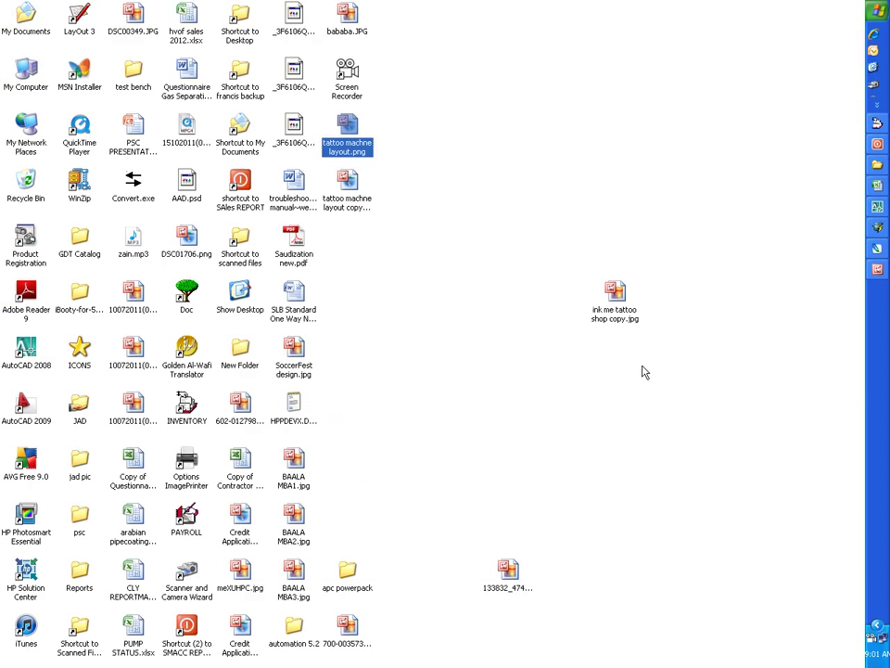
pyautogui.doubleClick(354, 193)
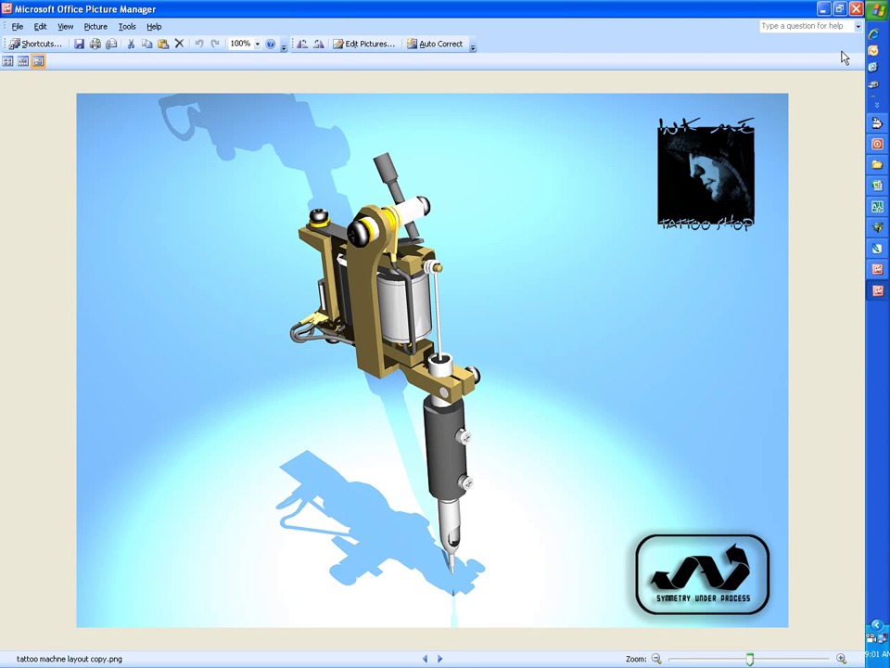
pyautogui.click(65, 26)
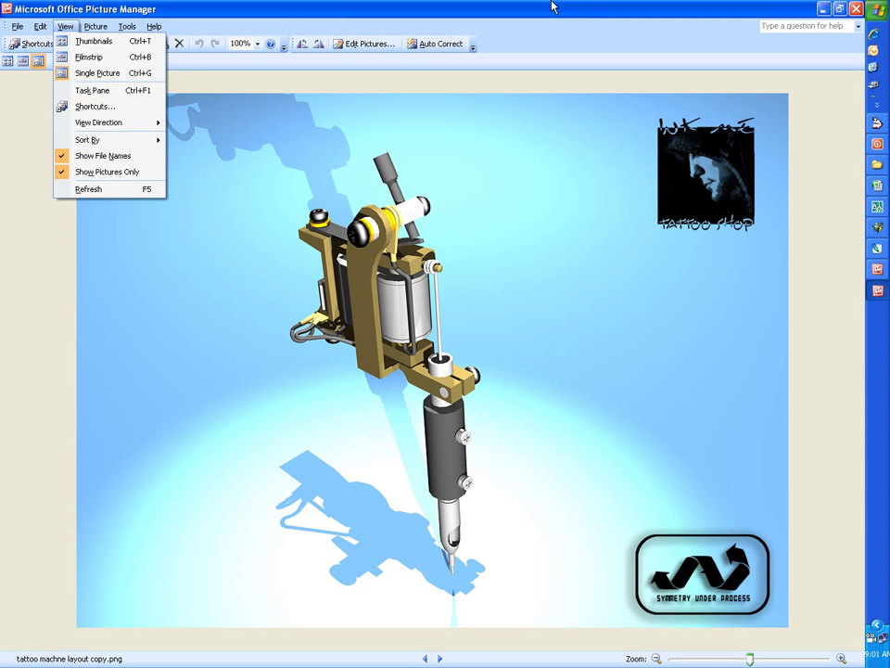
pyautogui.click(666, 329)
pyautogui.moveTo(691, 386)
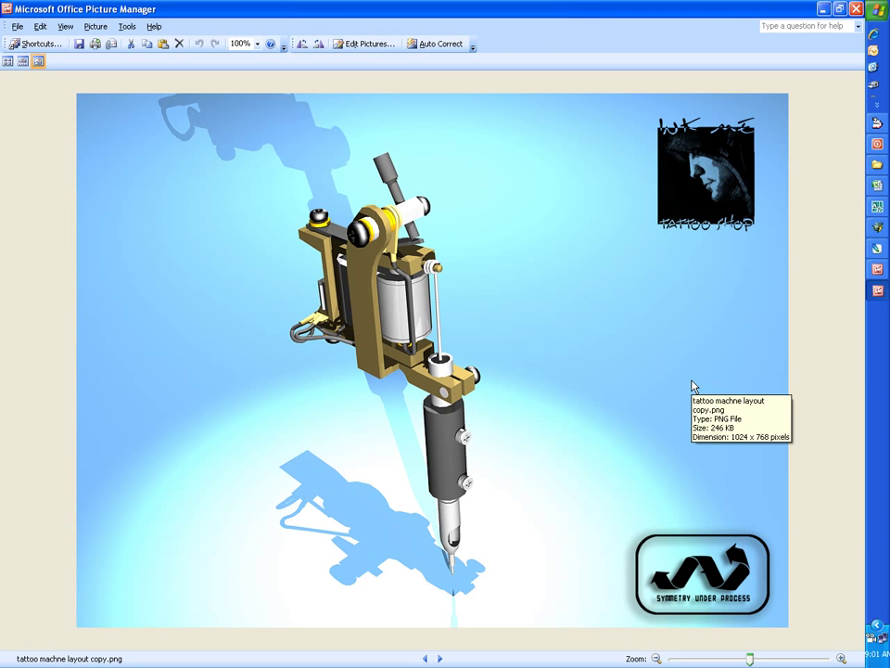